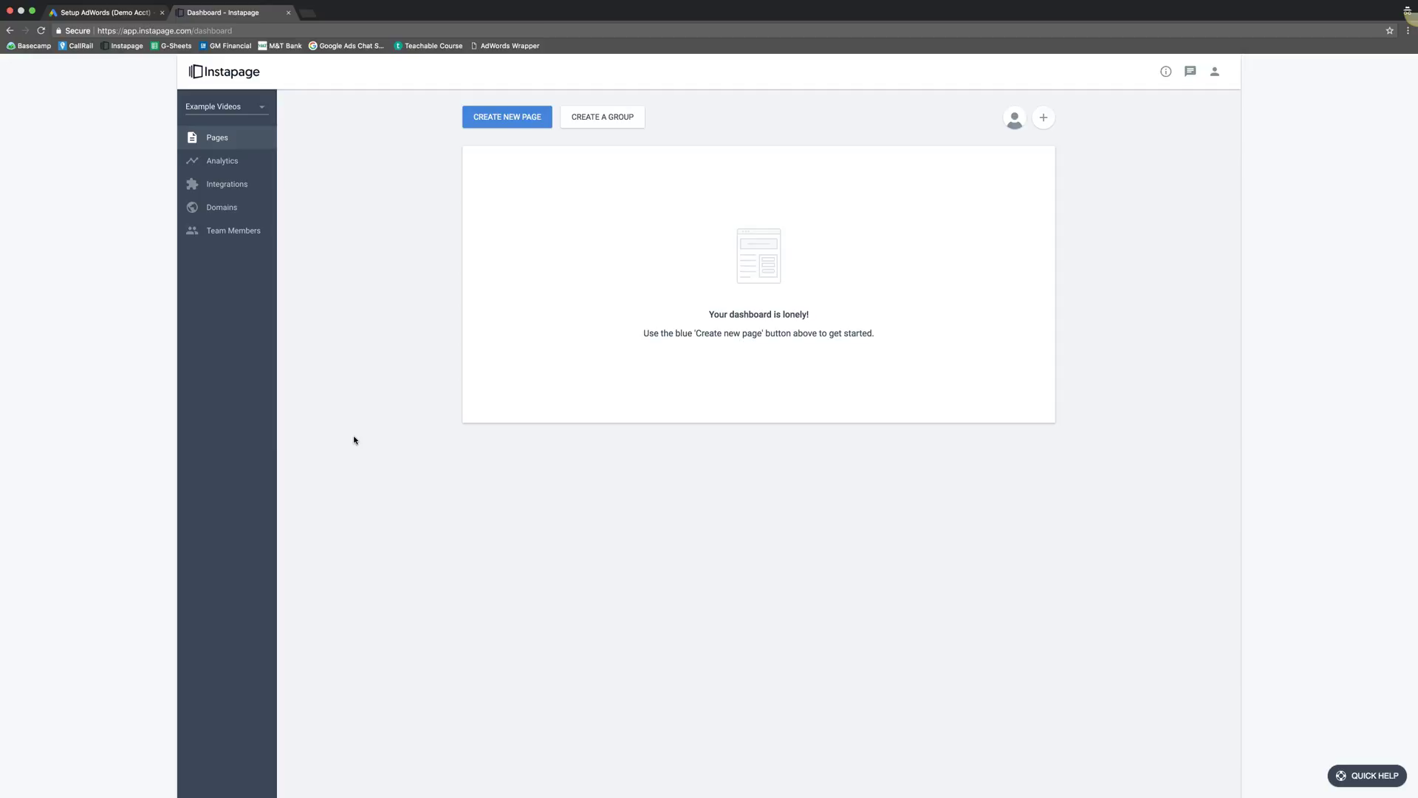
Create a new dashboard page group named 'Example Landing Pages'
click(392, 284)
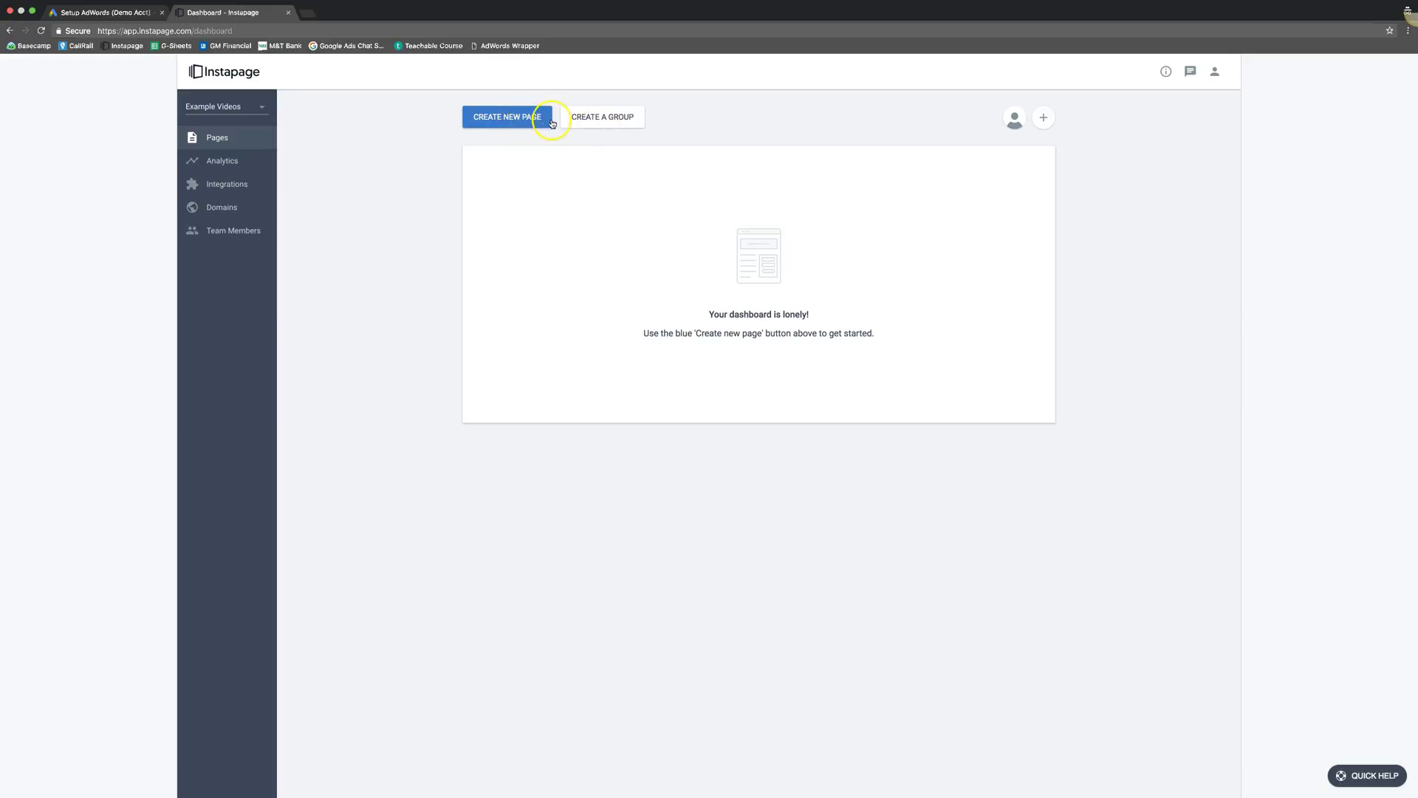
click(608, 122)
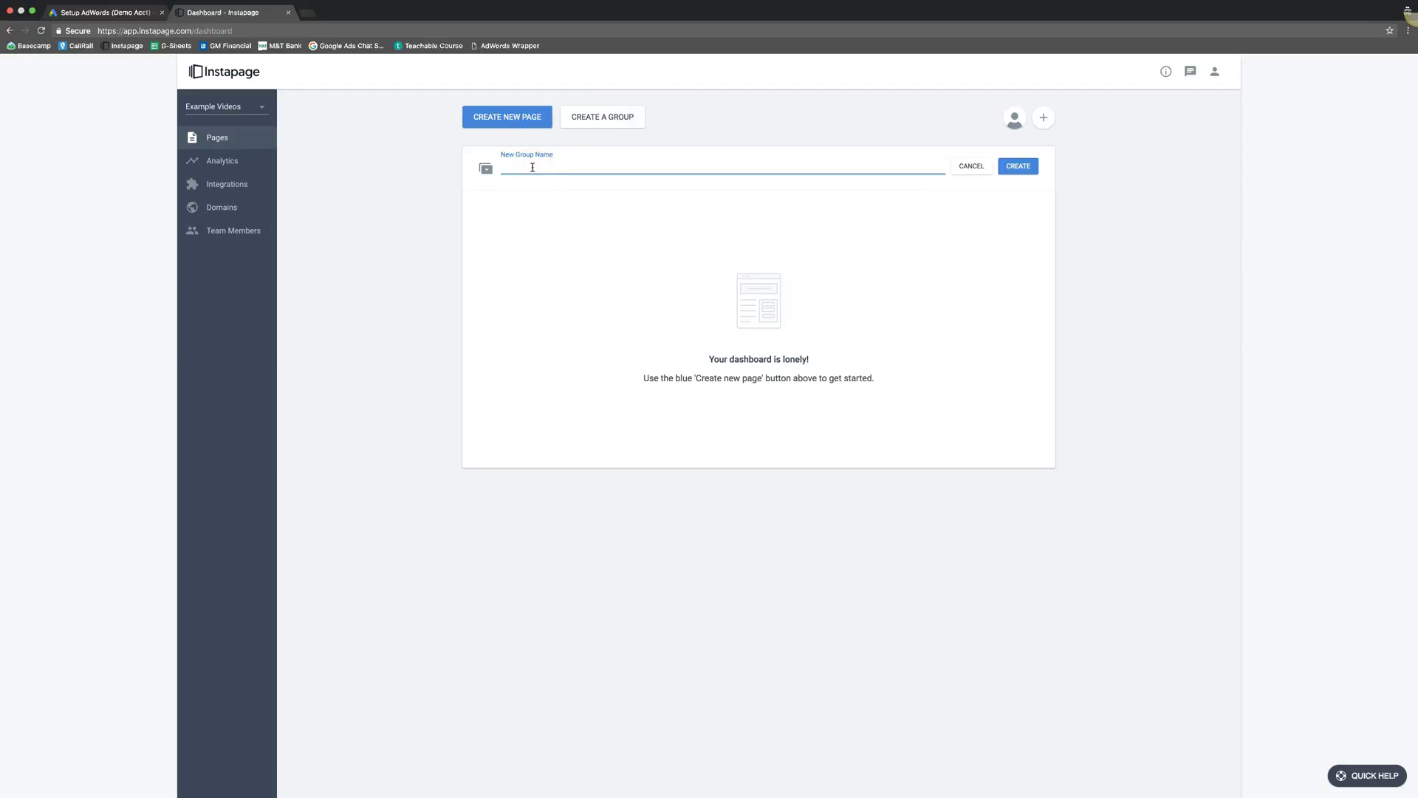
text(Example Landing pages)
click(1016, 166)
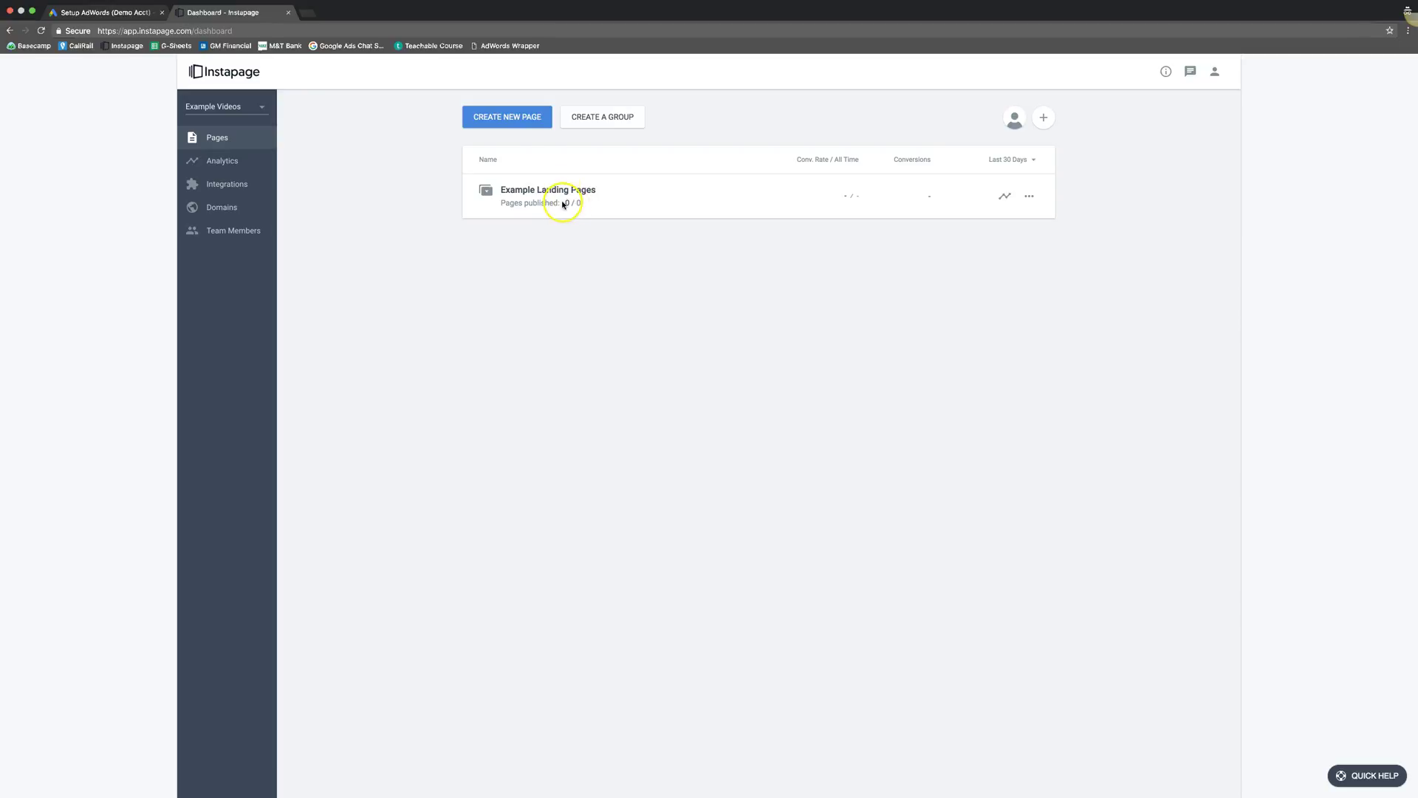
Start a new Standard Page and filter the template gallery to App, then Event templates
click(506, 121)
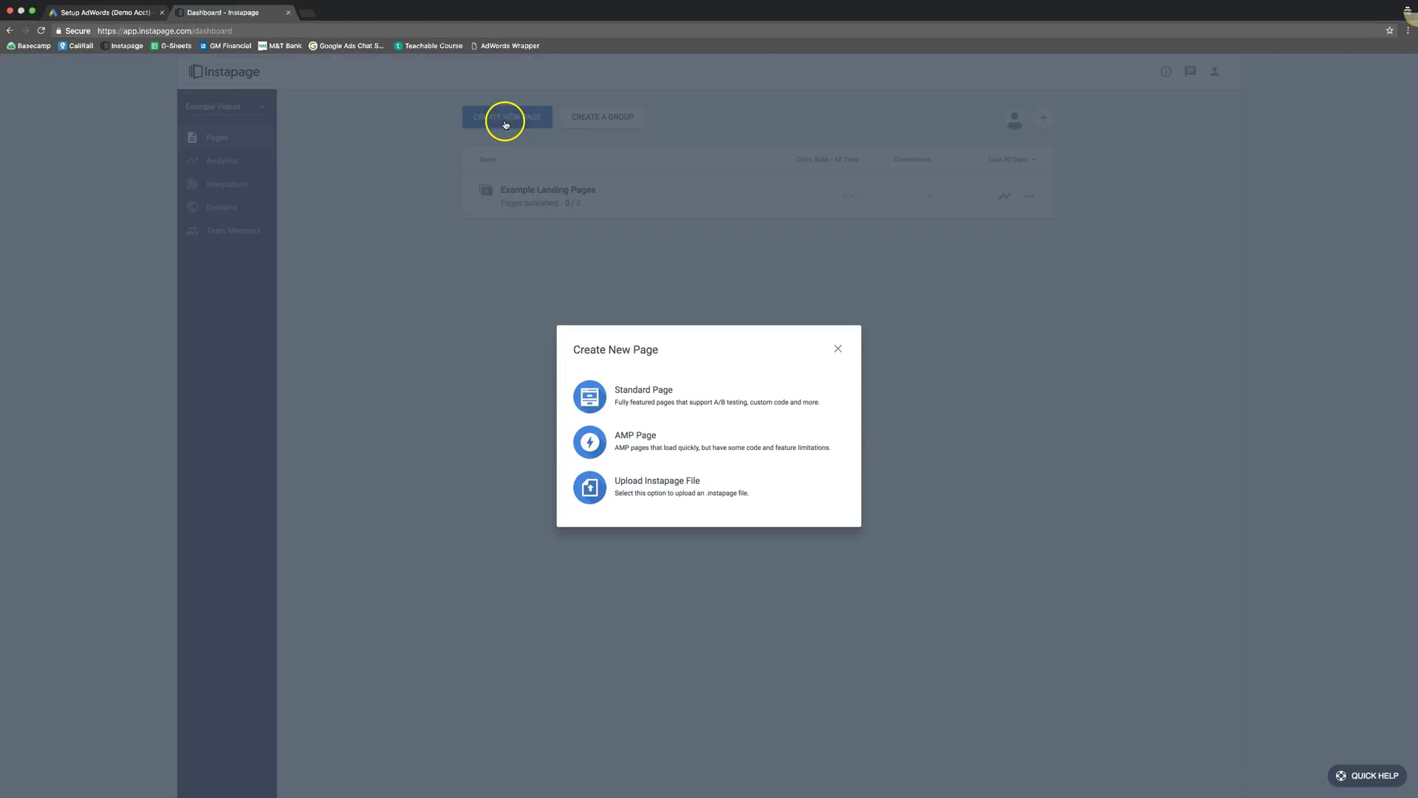
click(663, 402)
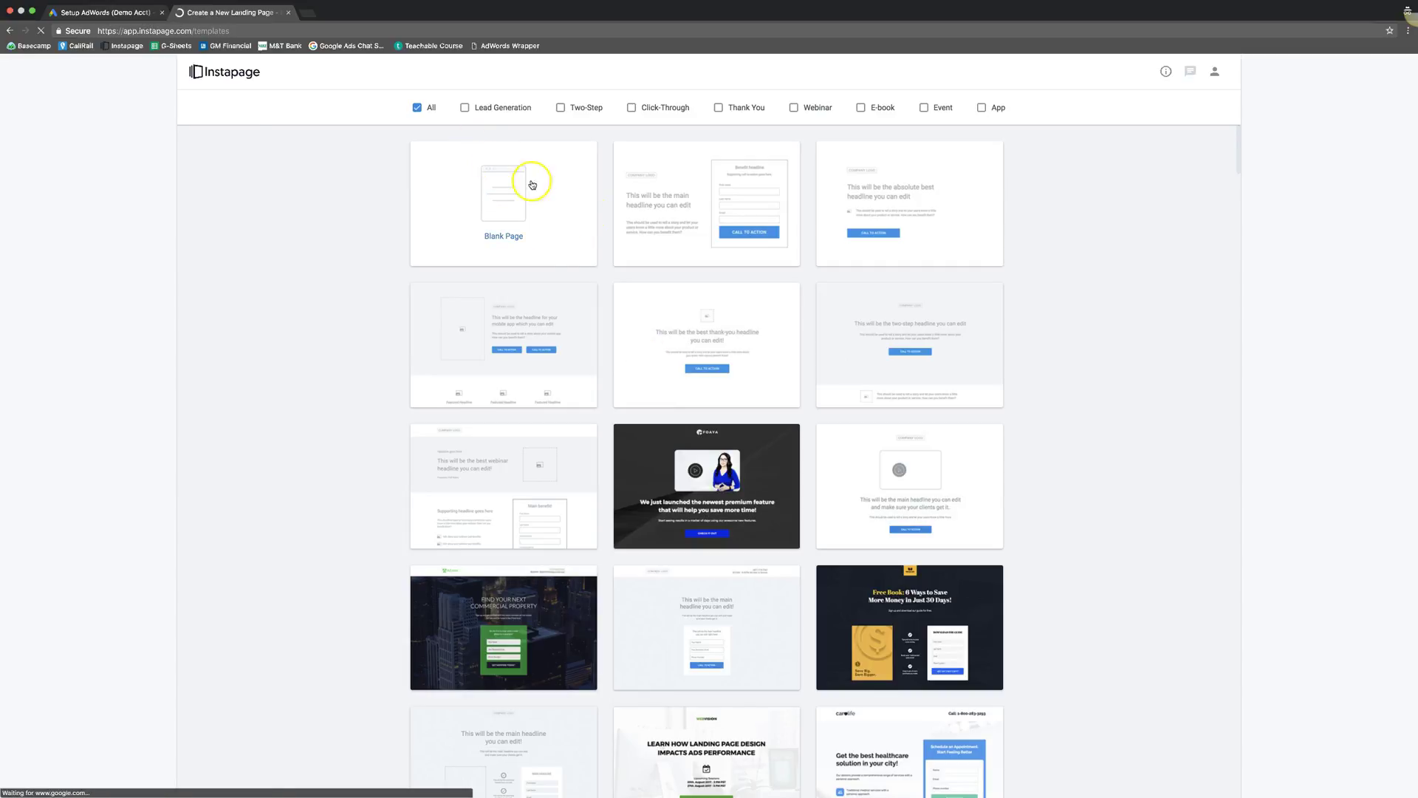
click(416, 108)
click(982, 108)
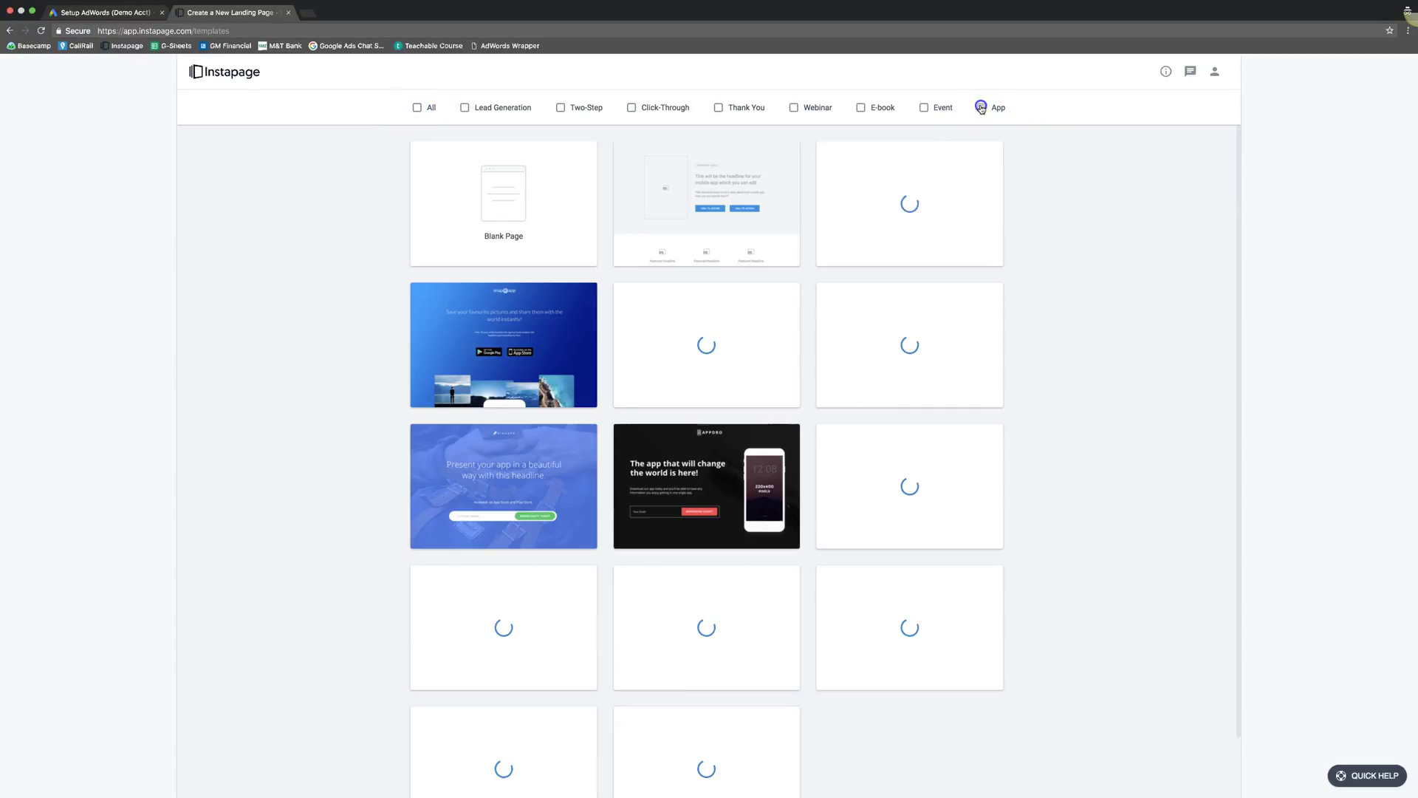
click(923, 107)
click(982, 109)
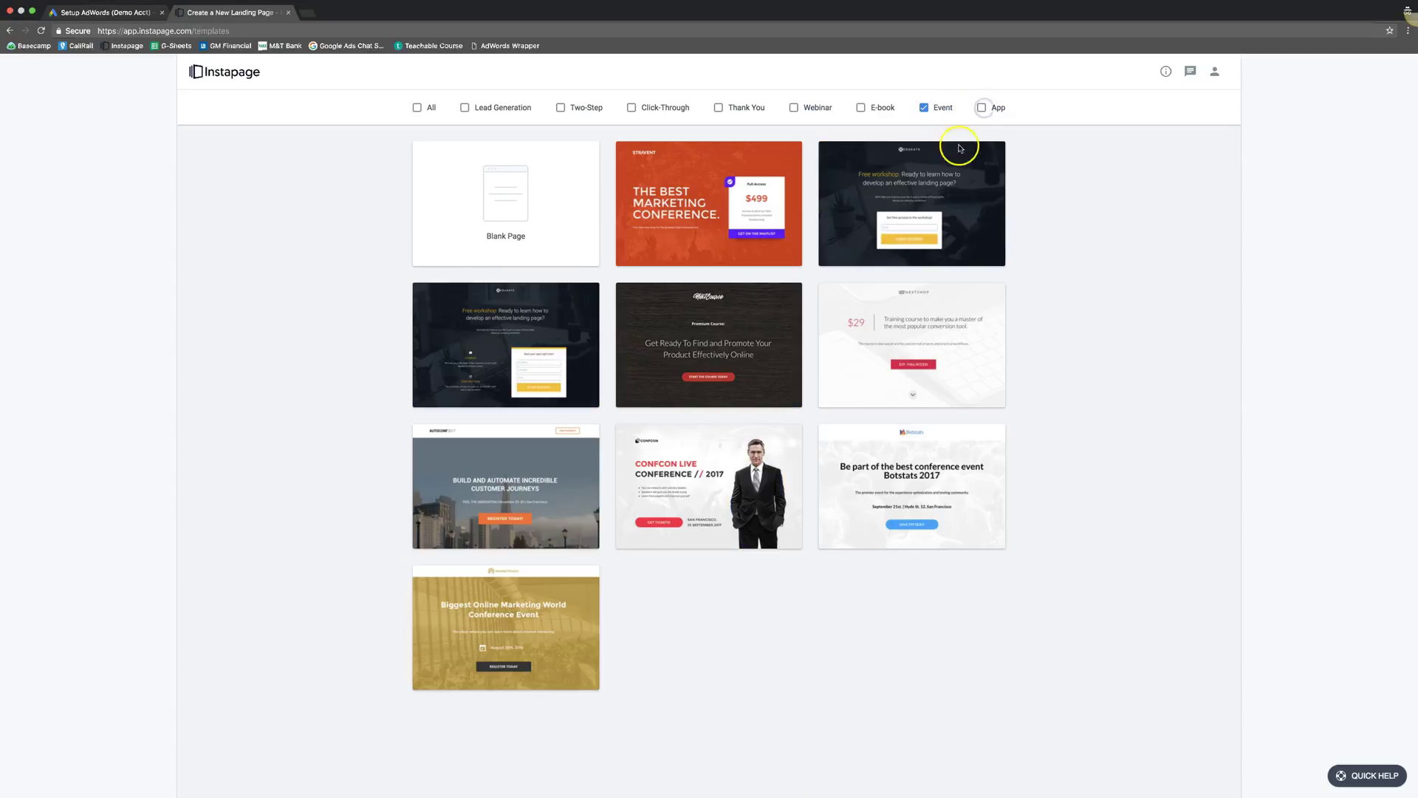
Switch the gallery filter to E-book, then Webinar templates, and browse them
click(923, 107)
click(861, 108)
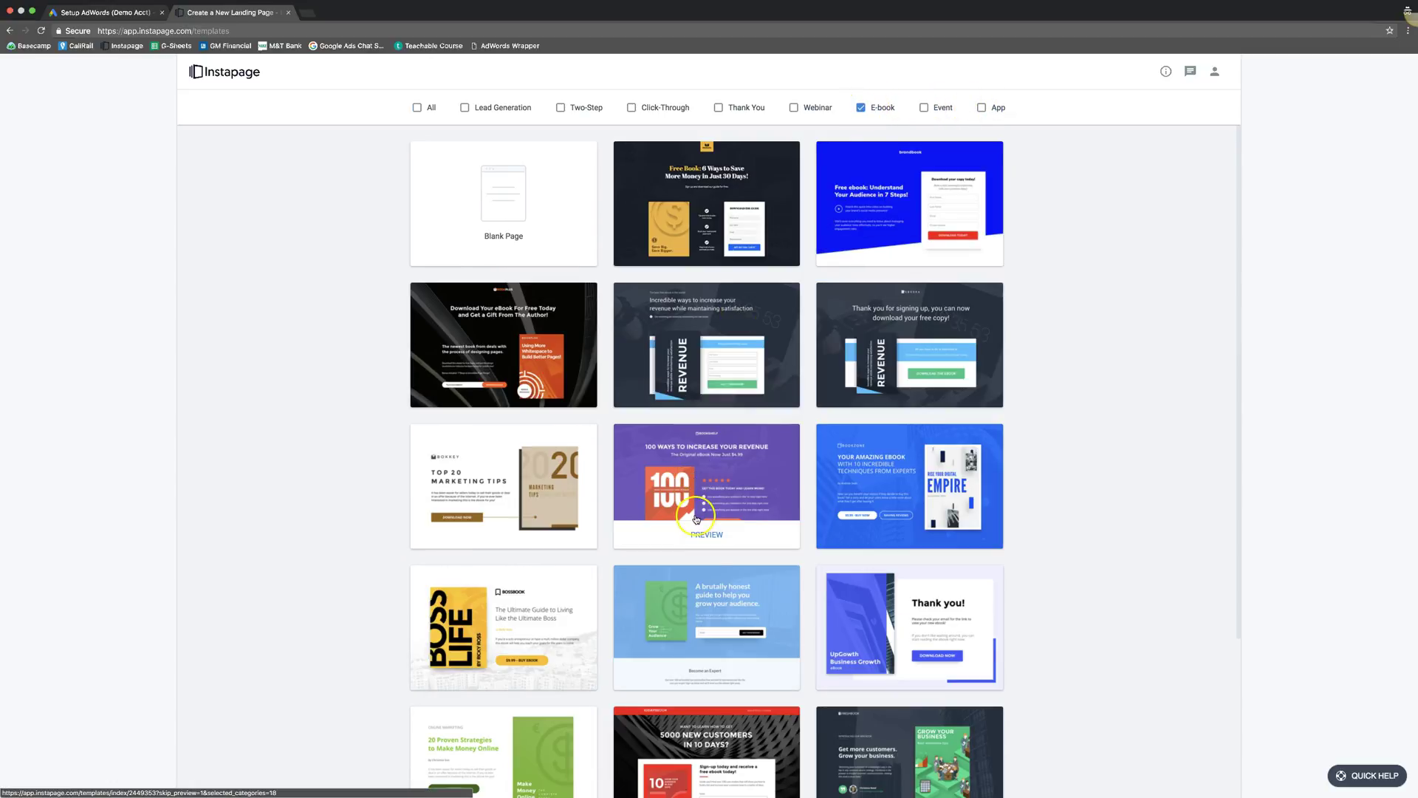
scroll(695, 519, down, 2)
scroll(695, 519, up, 2)
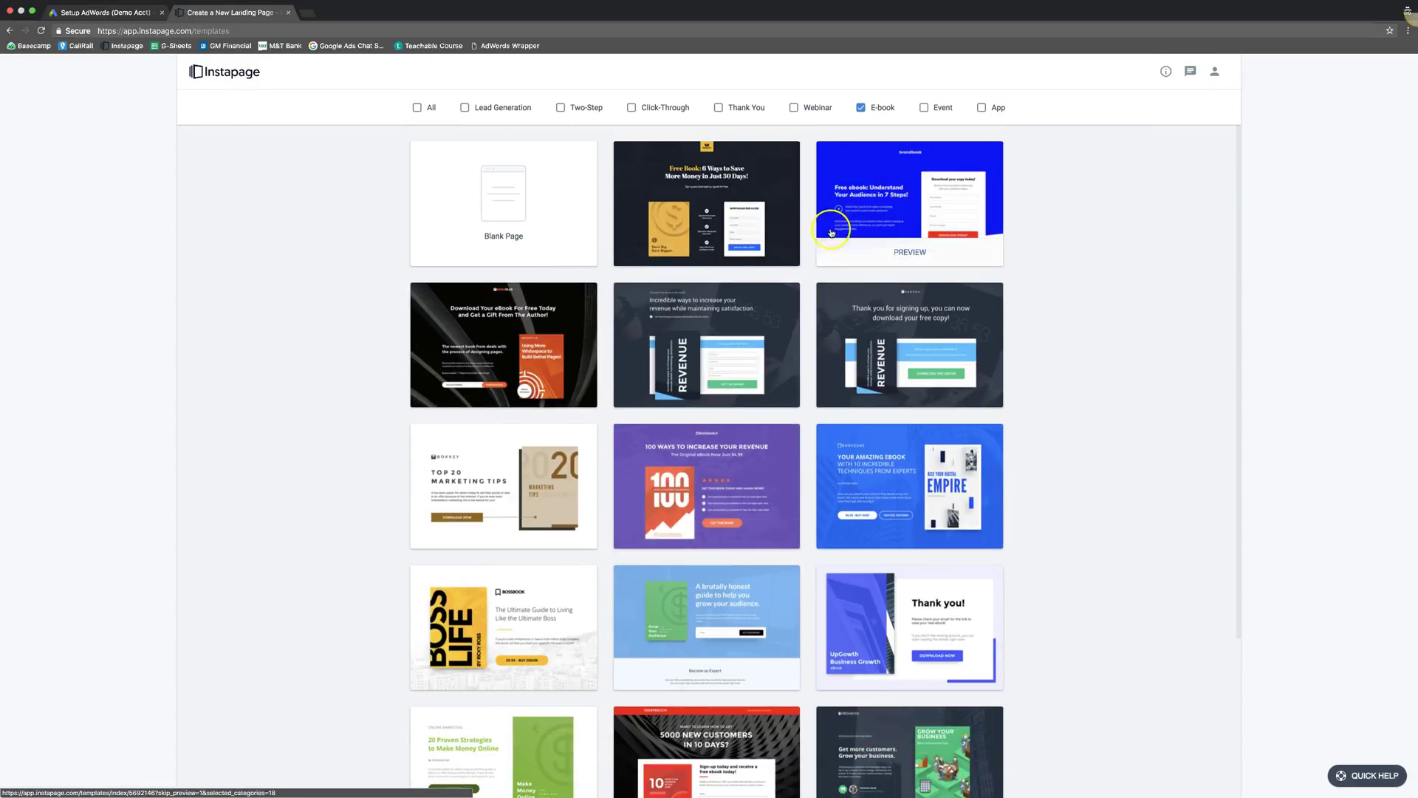
click(794, 108)
click(859, 108)
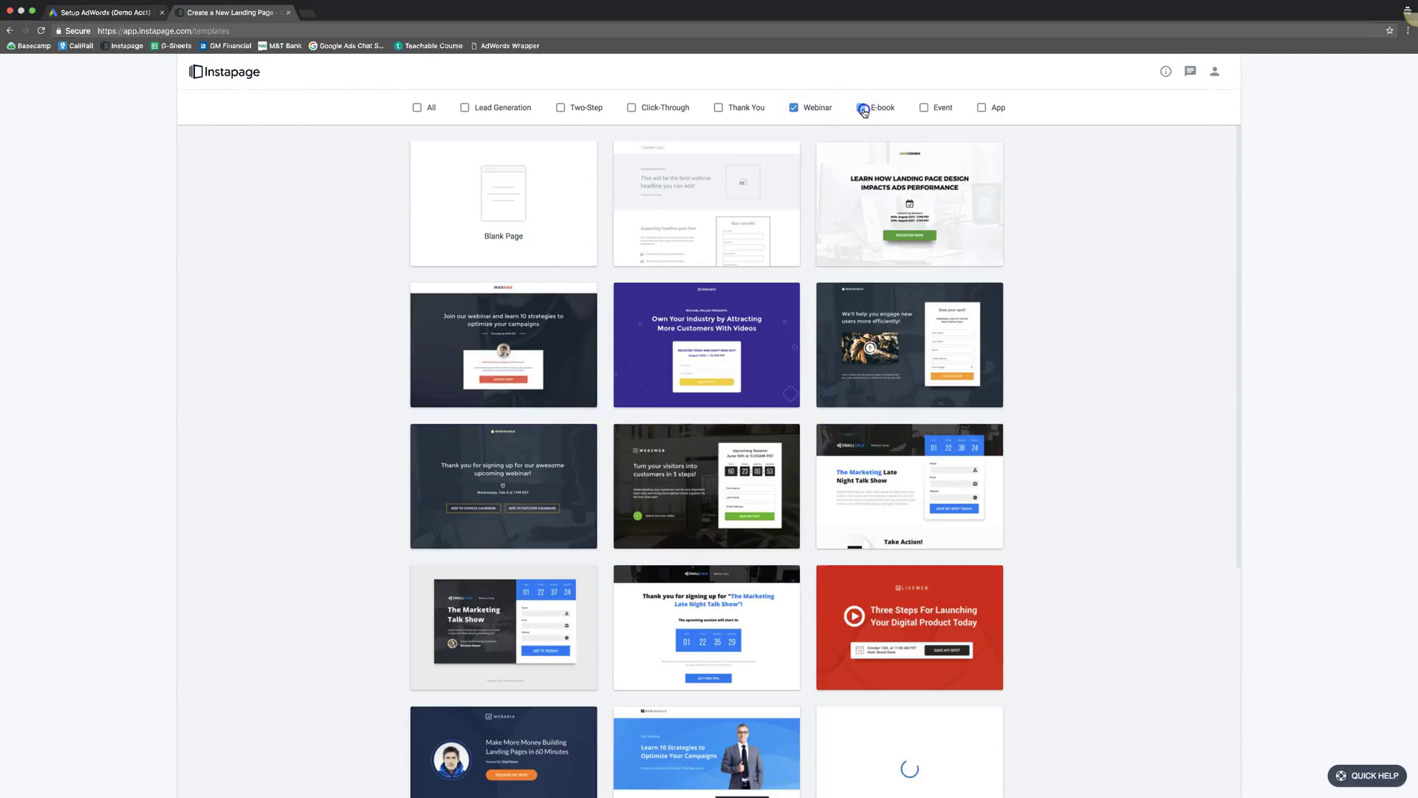
scroll(735, 419, down, 2)
scroll(735, 420, down, 3)
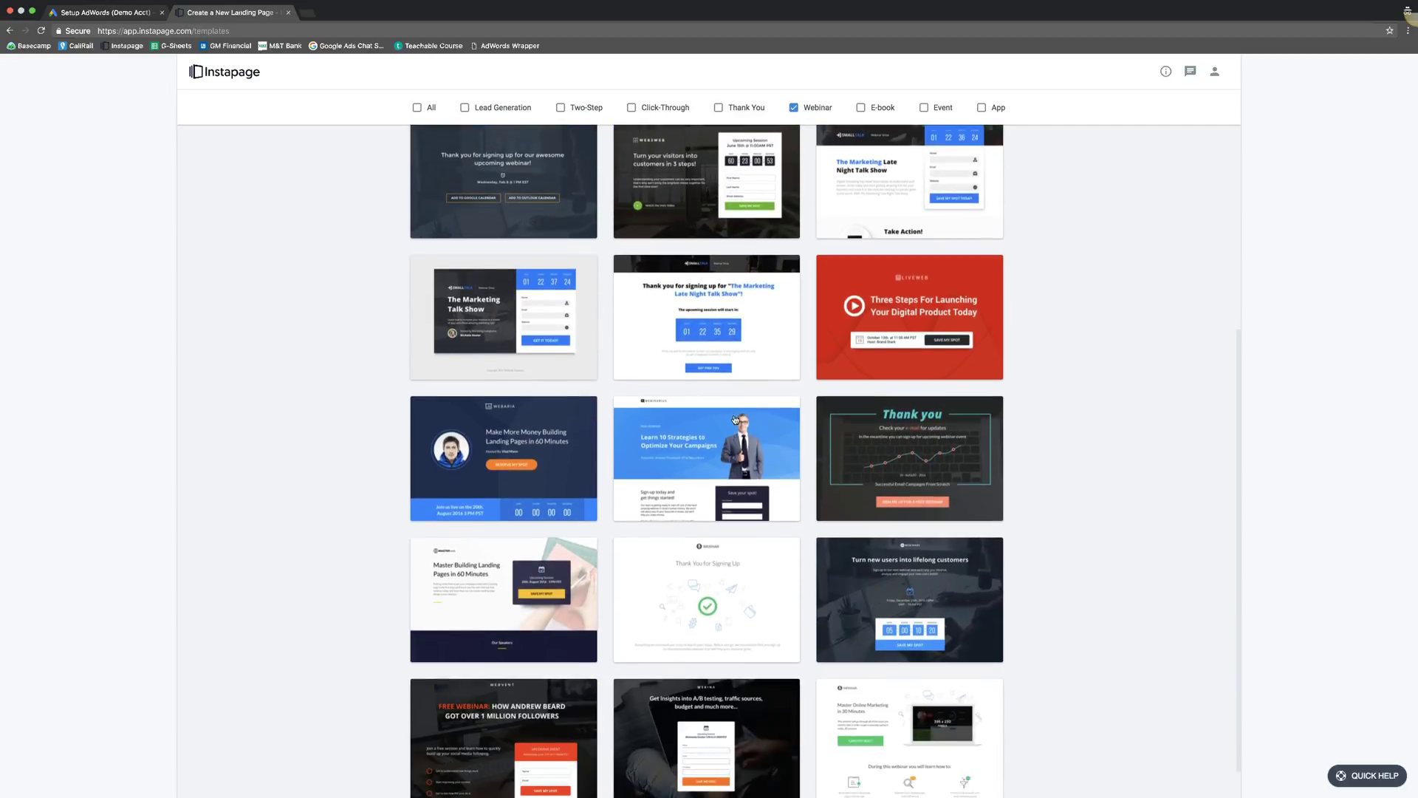
scroll(795, 249, up, 5)
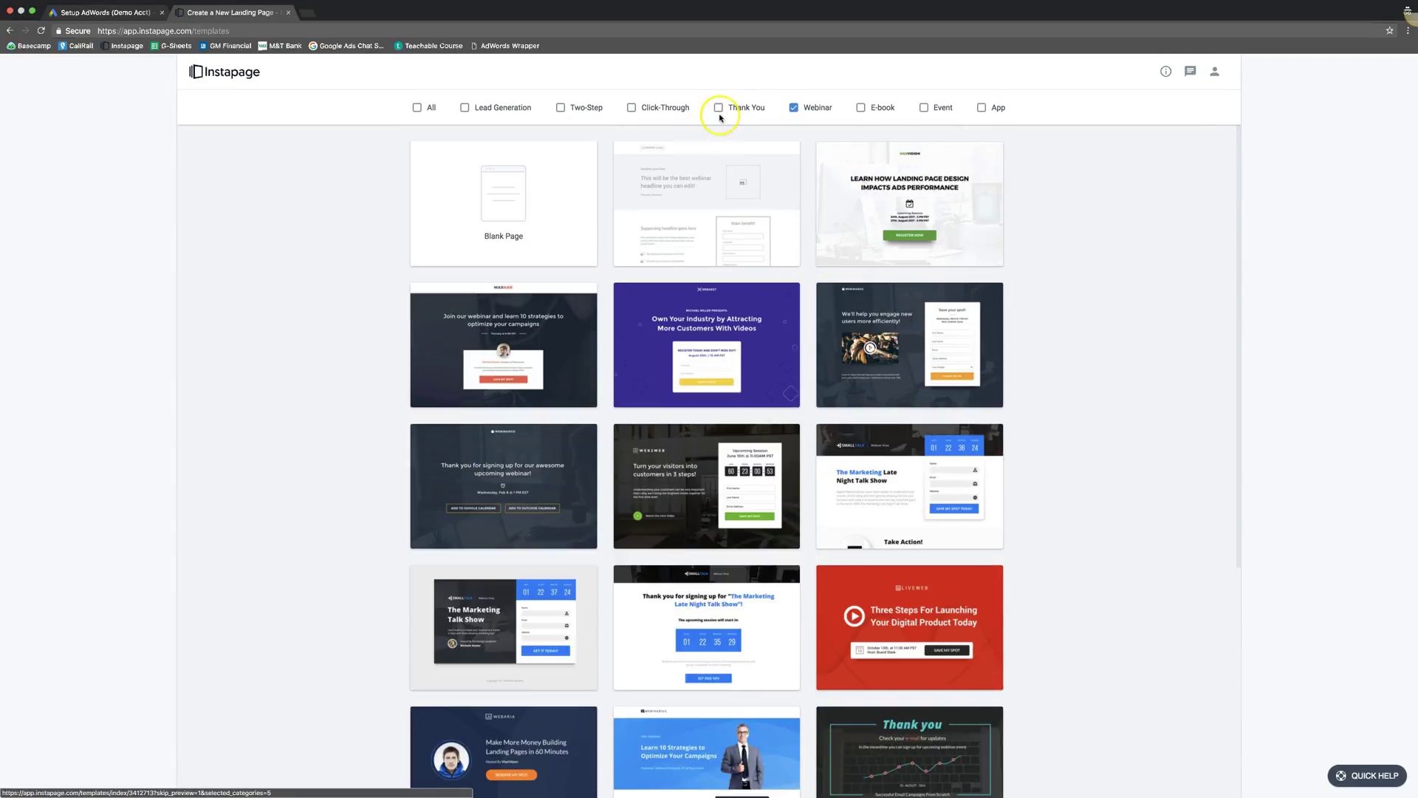
Filter the gallery to Thank You, then Click-Through templates
click(720, 108)
click(789, 111)
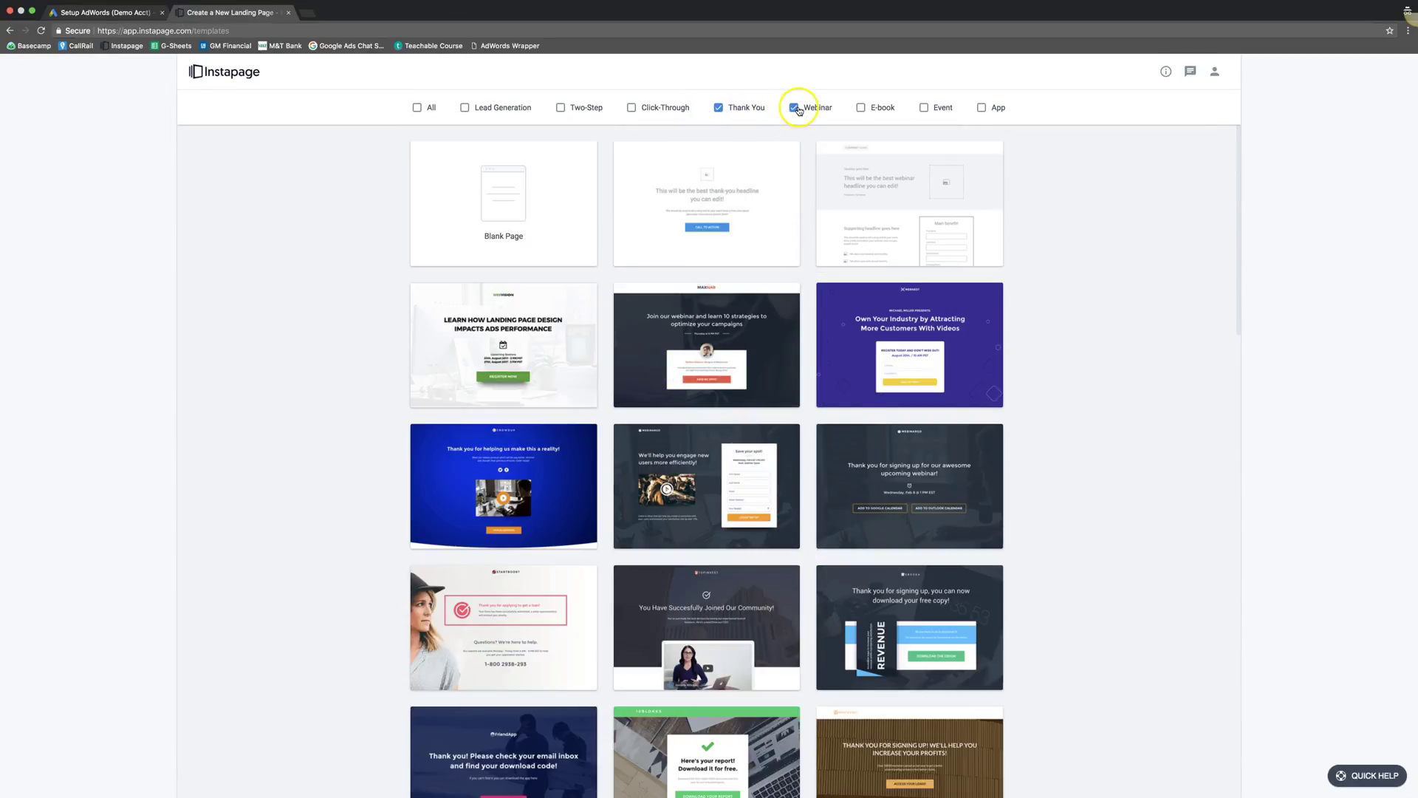
click(720, 108)
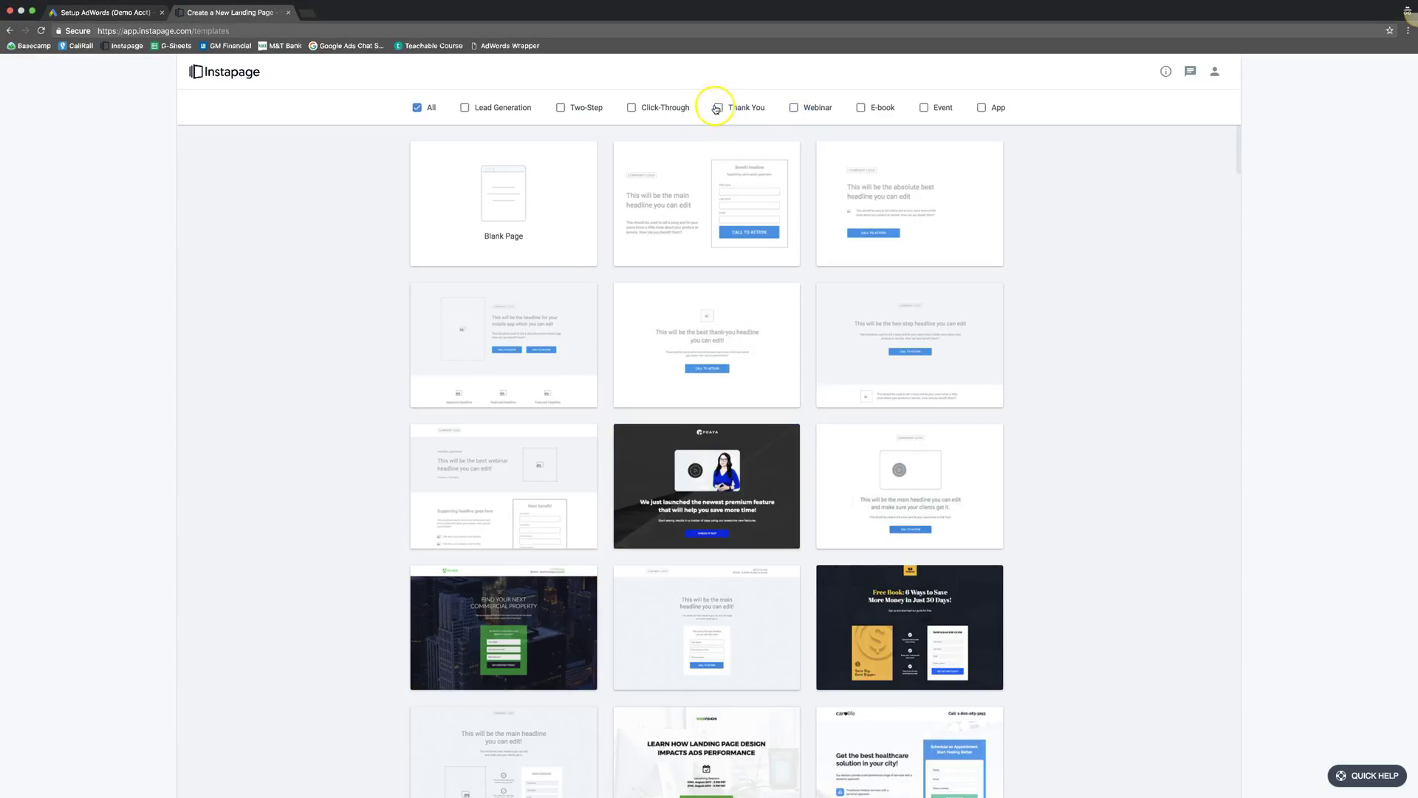
click(632, 109)
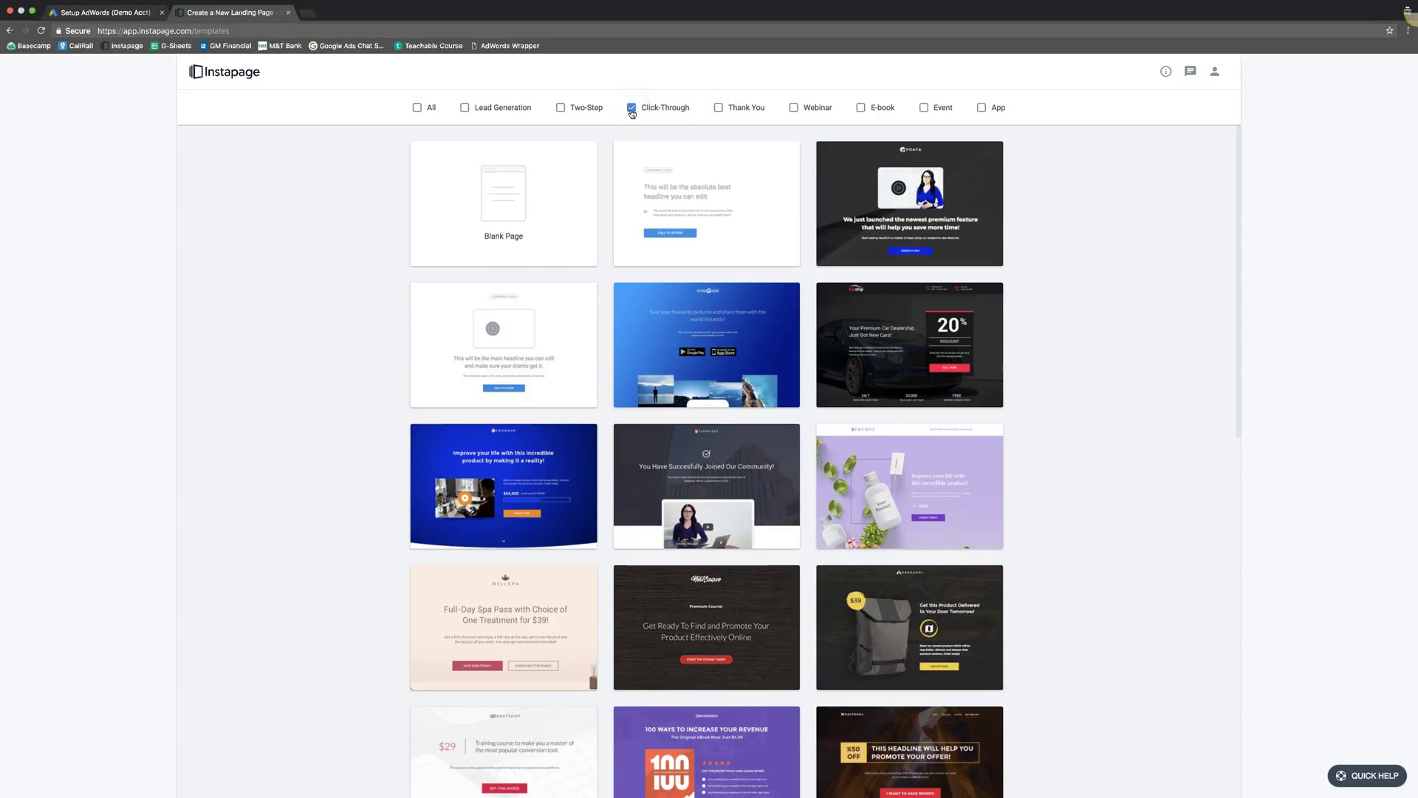
scroll(724, 525, down, 3)
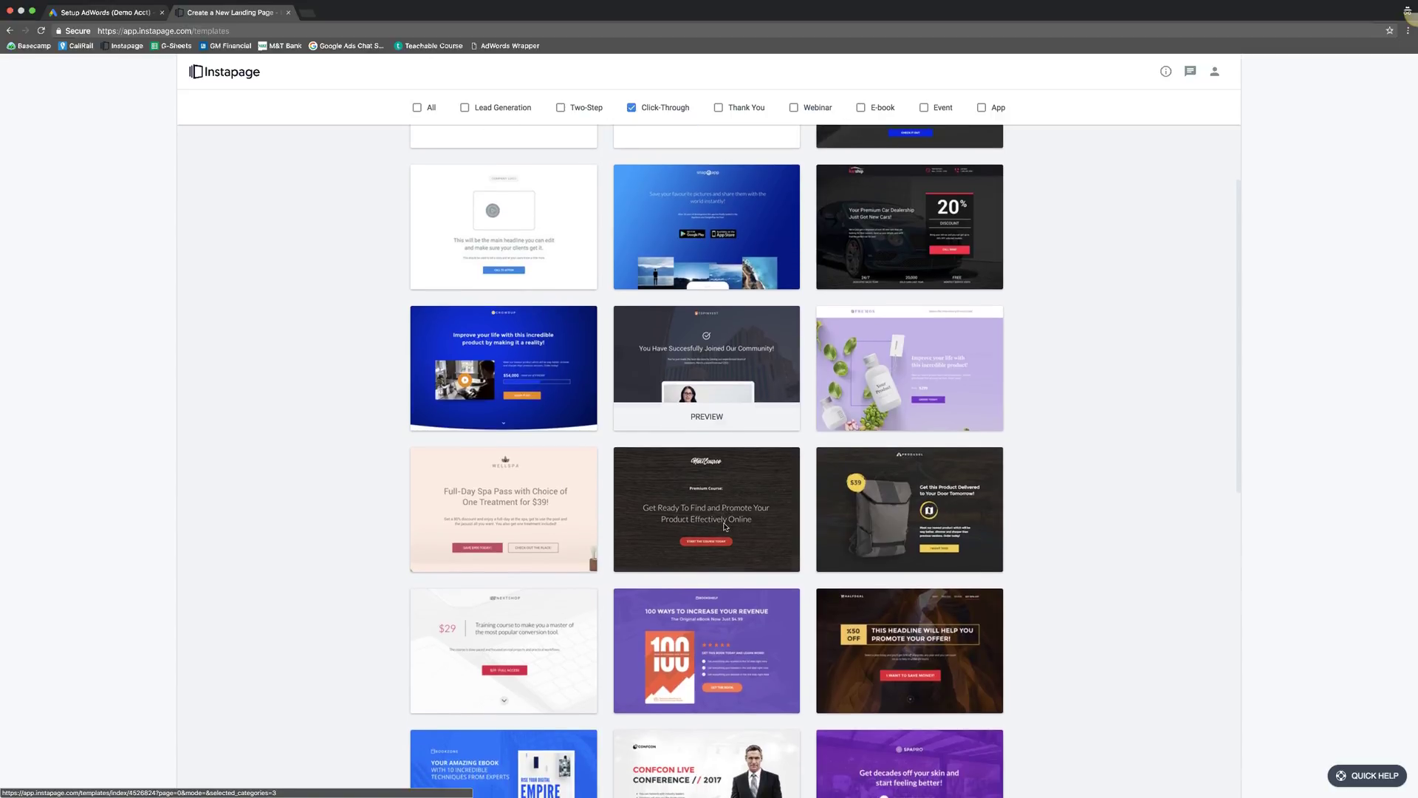
scroll(724, 526, up, 3)
Narrow the gallery to Two-Step templates only and browse them
click(569, 110)
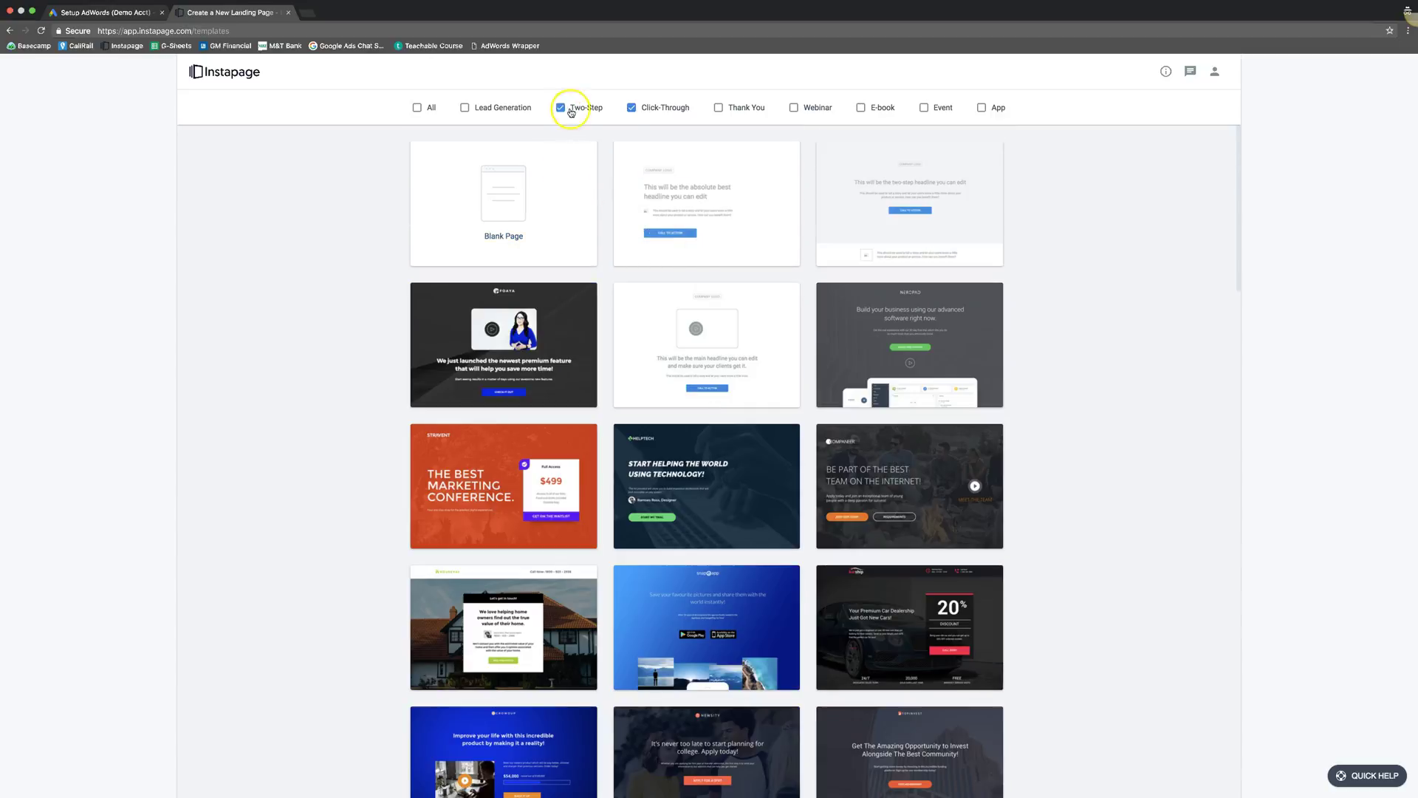
click(643, 107)
scroll(699, 442, down, 1)
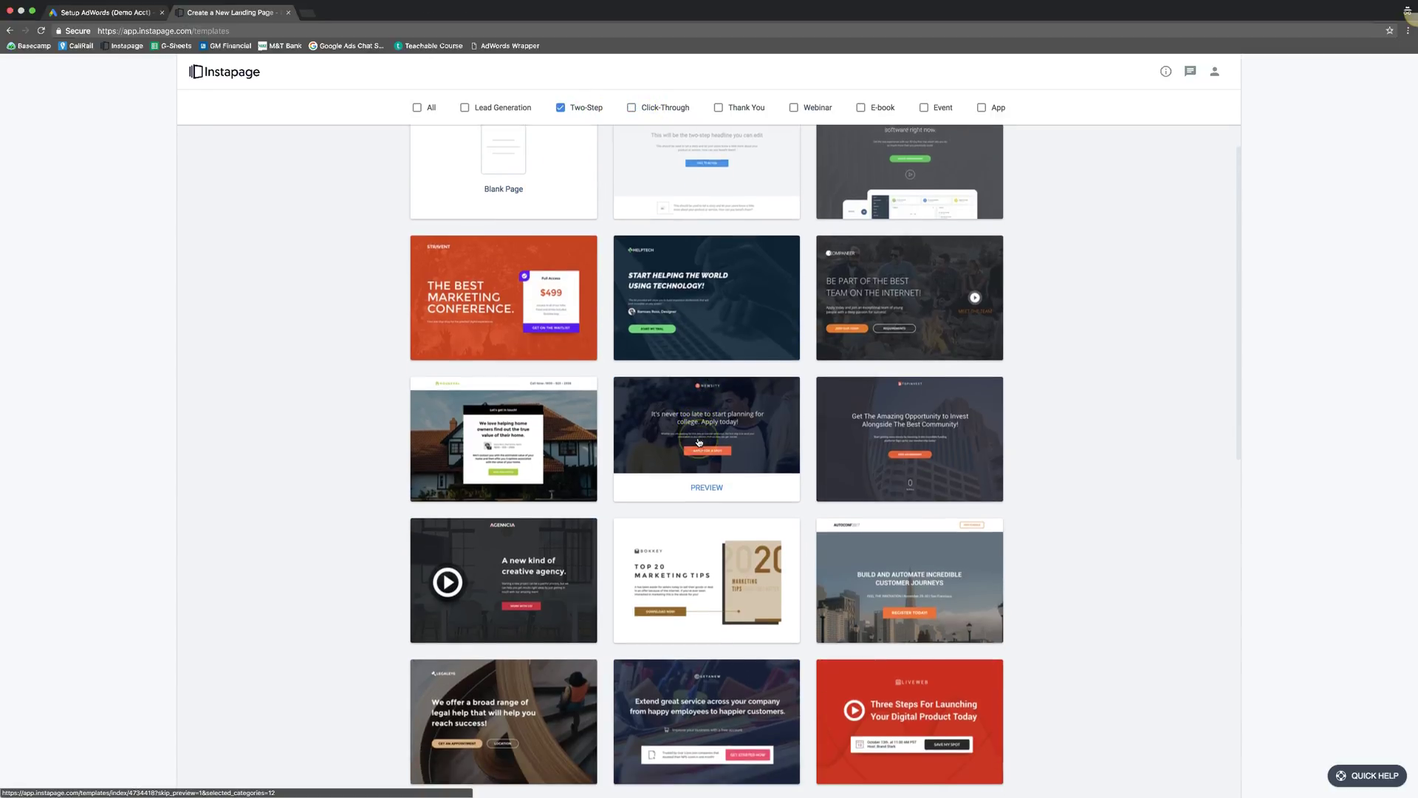
scroll(698, 442, down, 1)
scroll(739, 310, up, 2)
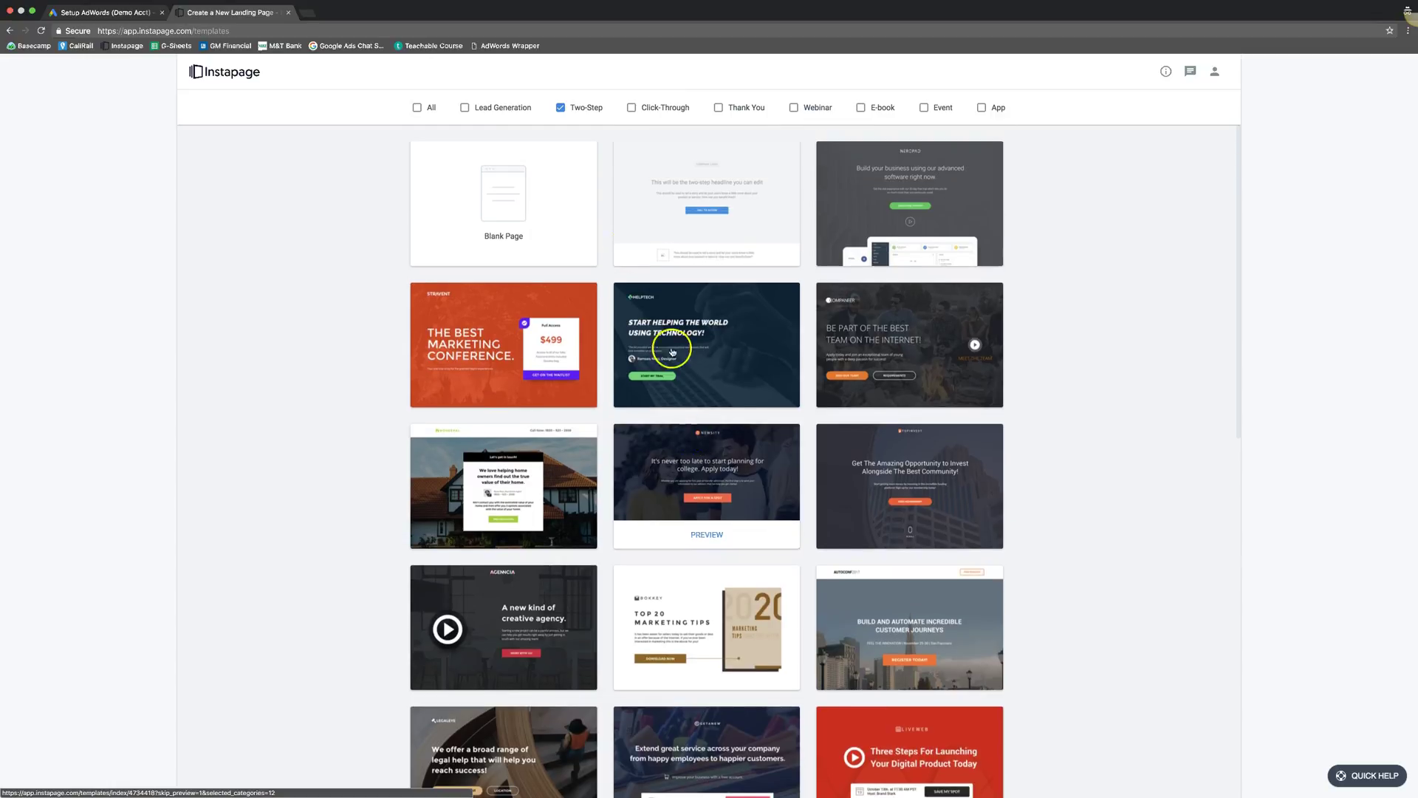
Replace the Two-Step filter with Lead Generation and scroll through its templates
click(466, 108)
click(560, 108)
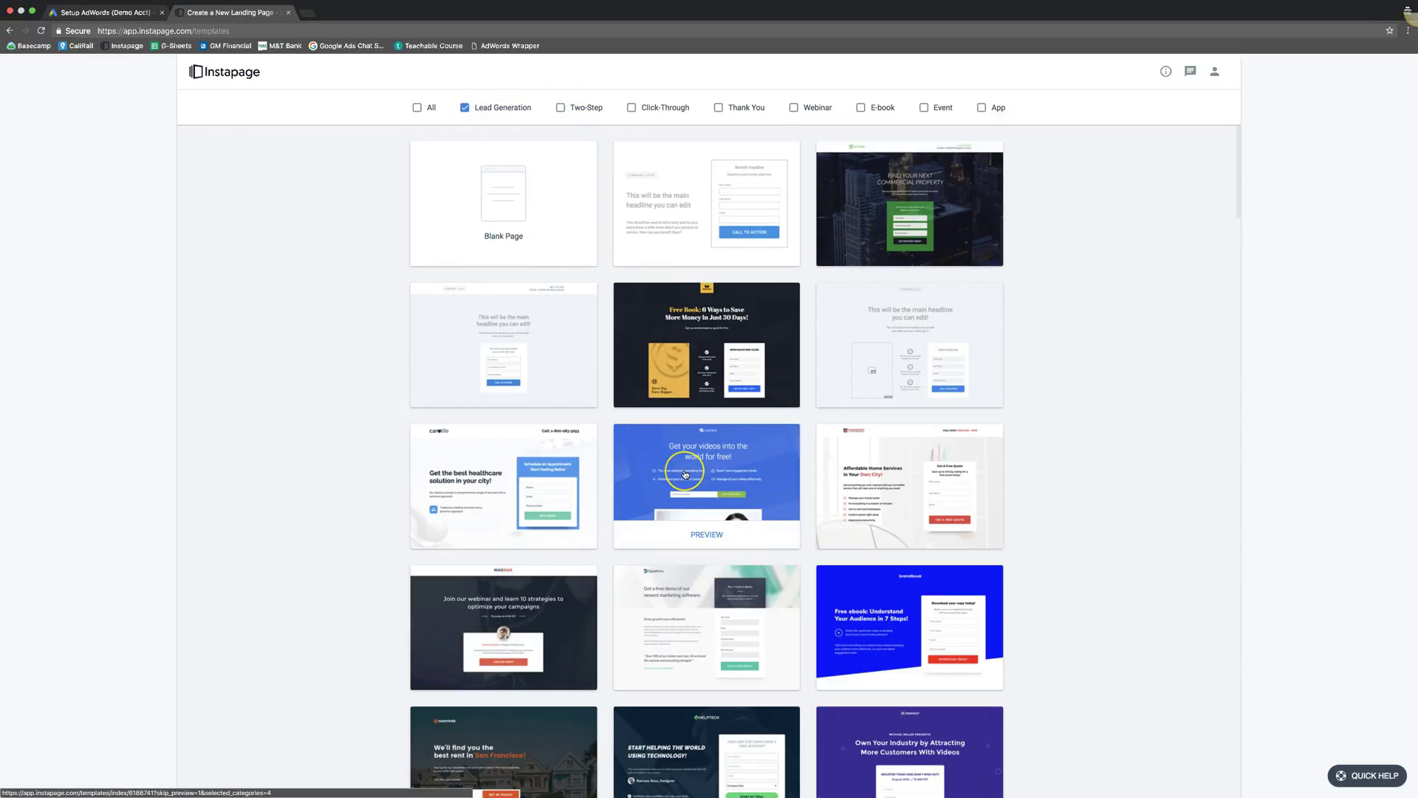
scroll(685, 474, down, 10)
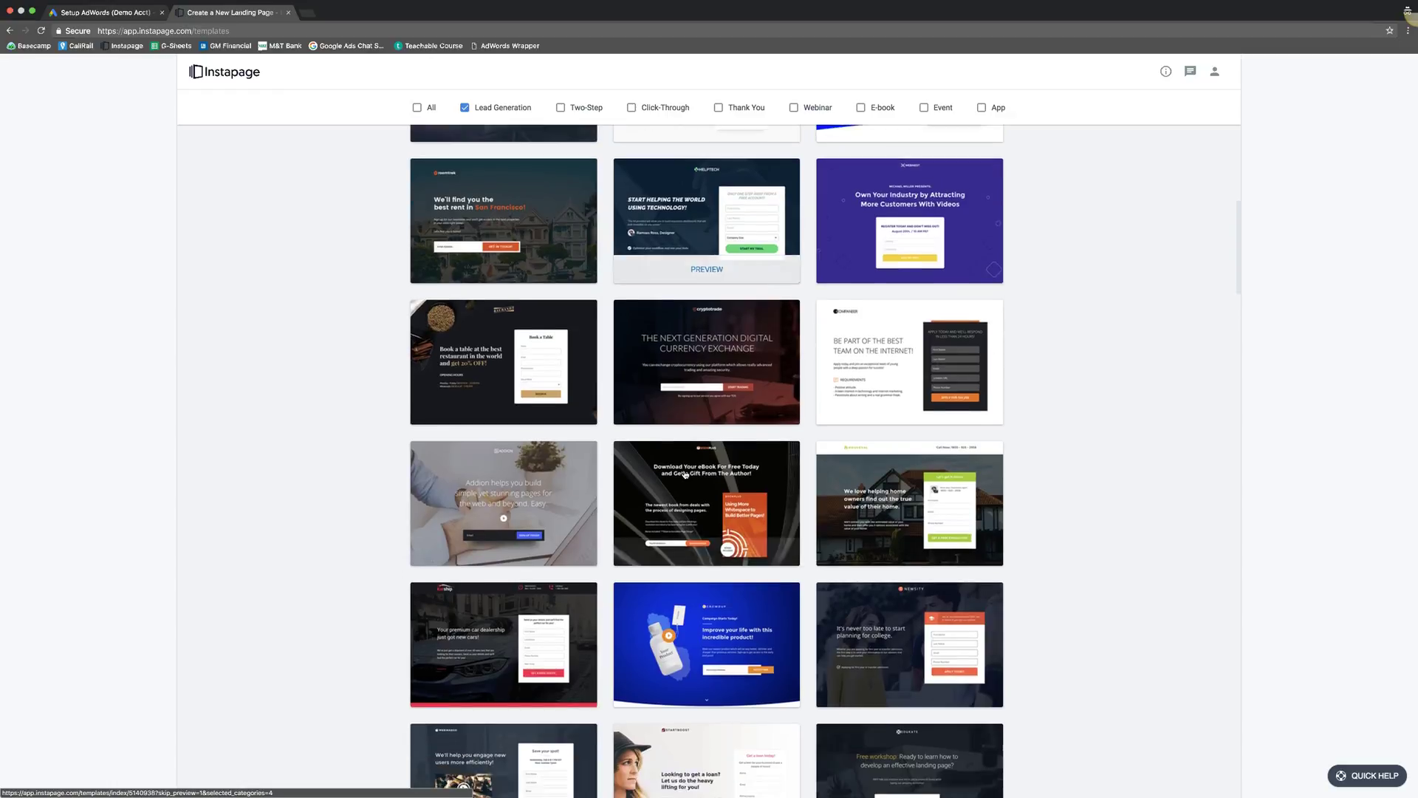
scroll(685, 474, down, 3)
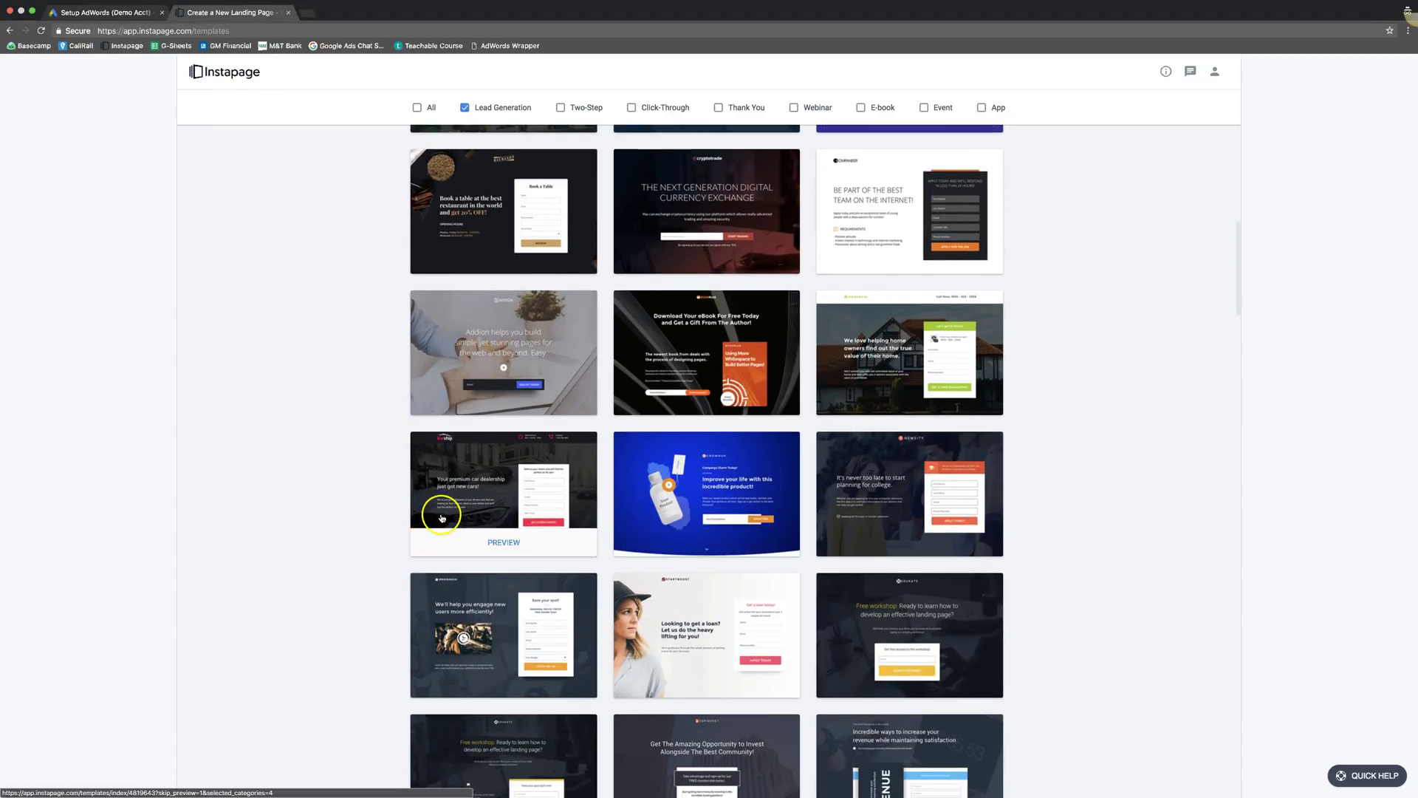
scroll(442, 513, down, 4)
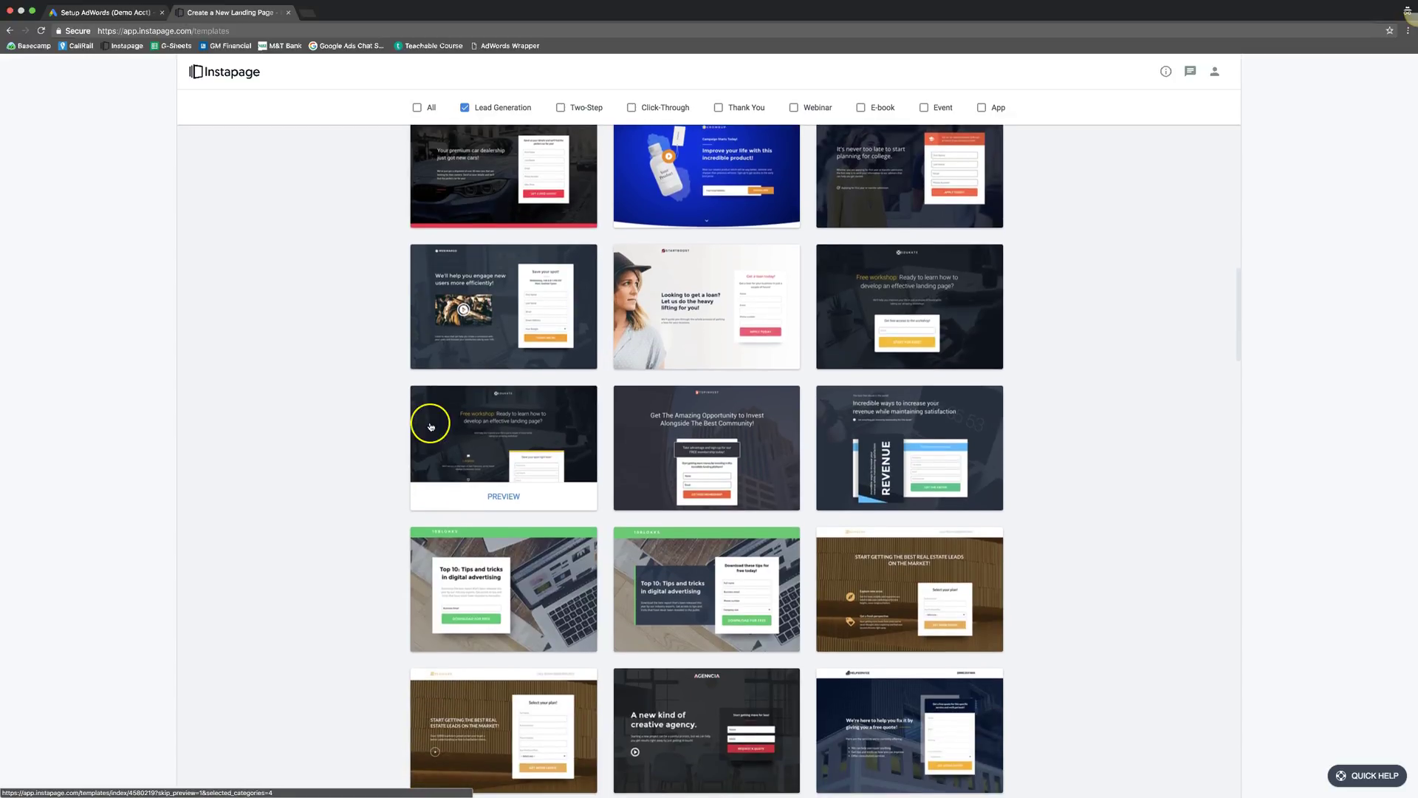
scroll(430, 427, down, 1)
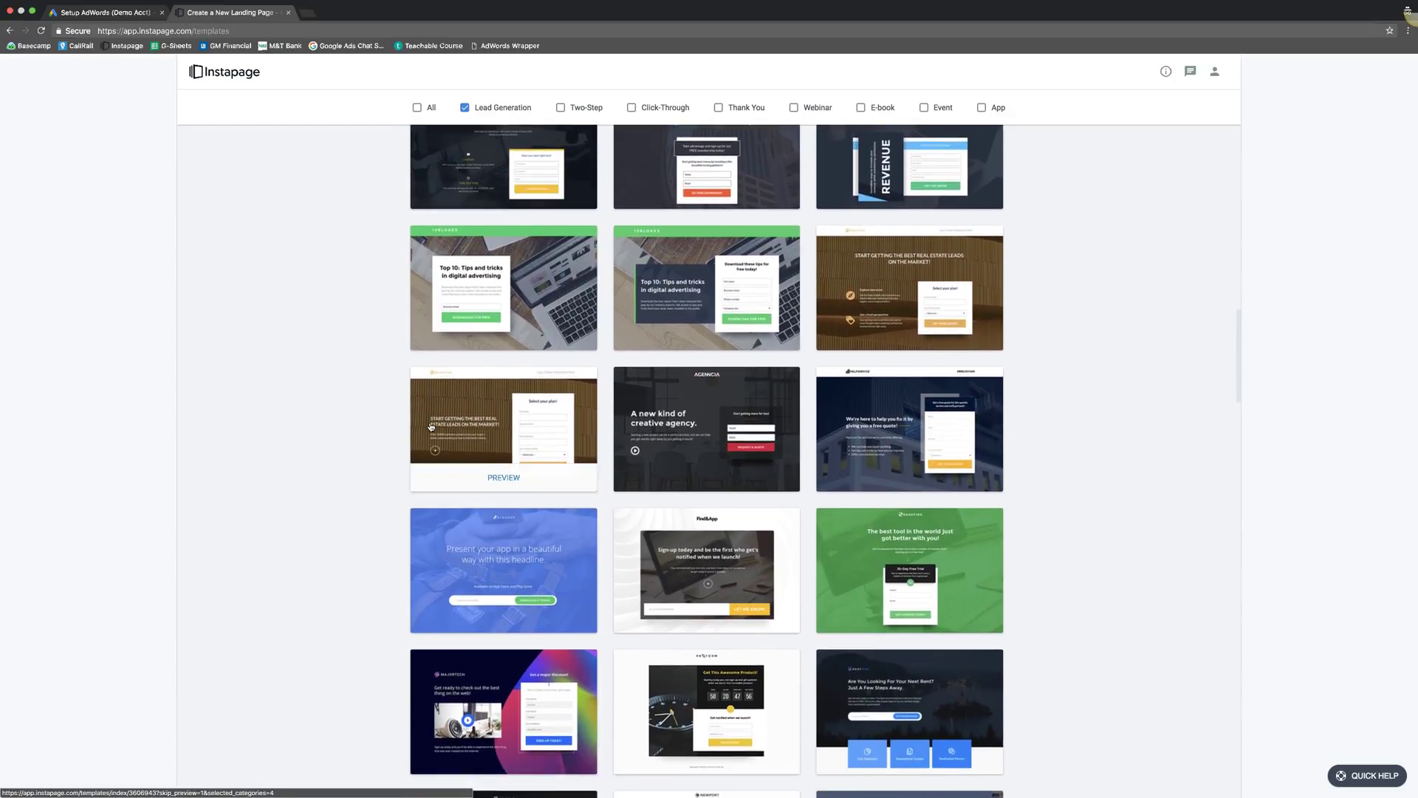
scroll(431, 426, down, 4)
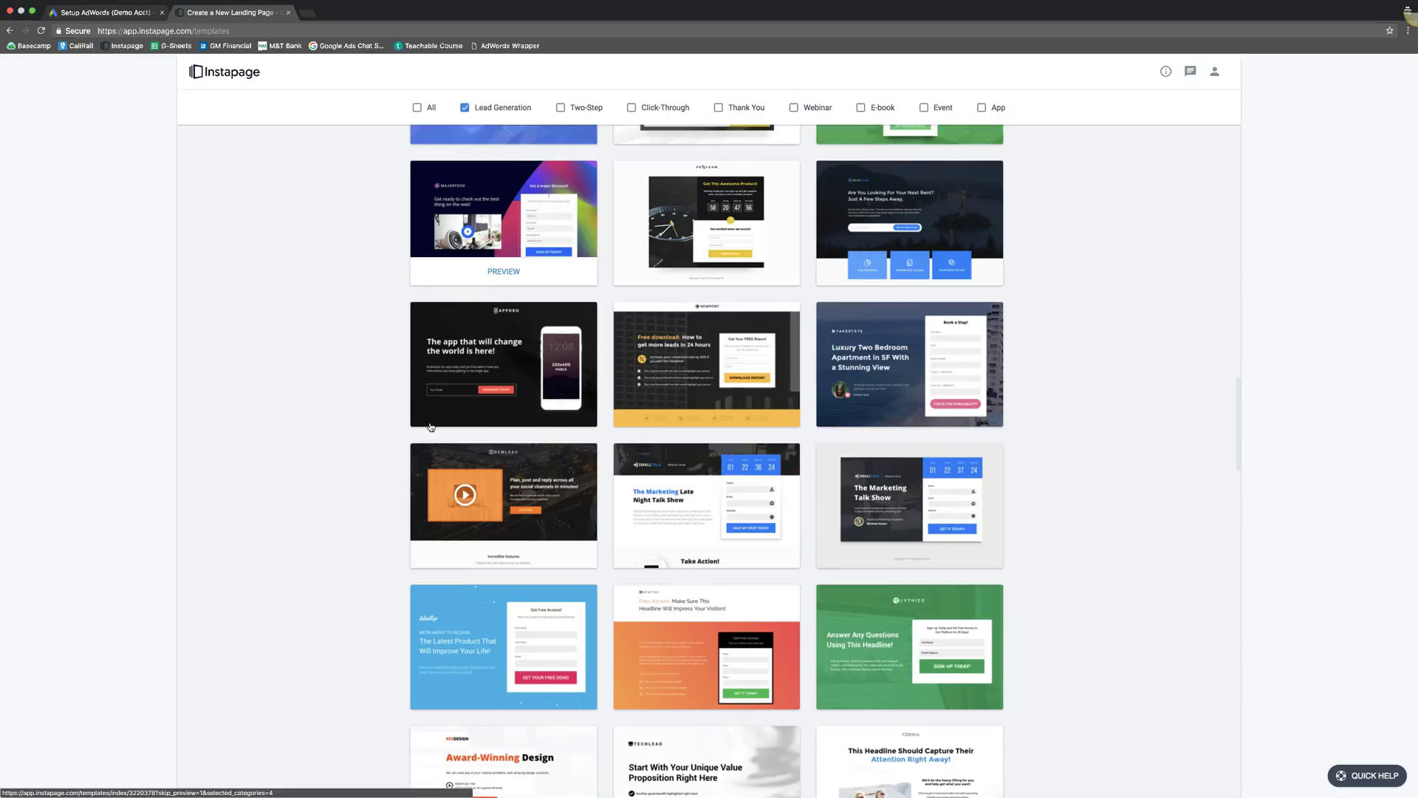
Browse further down the Lead Generation template grid
click(433, 379)
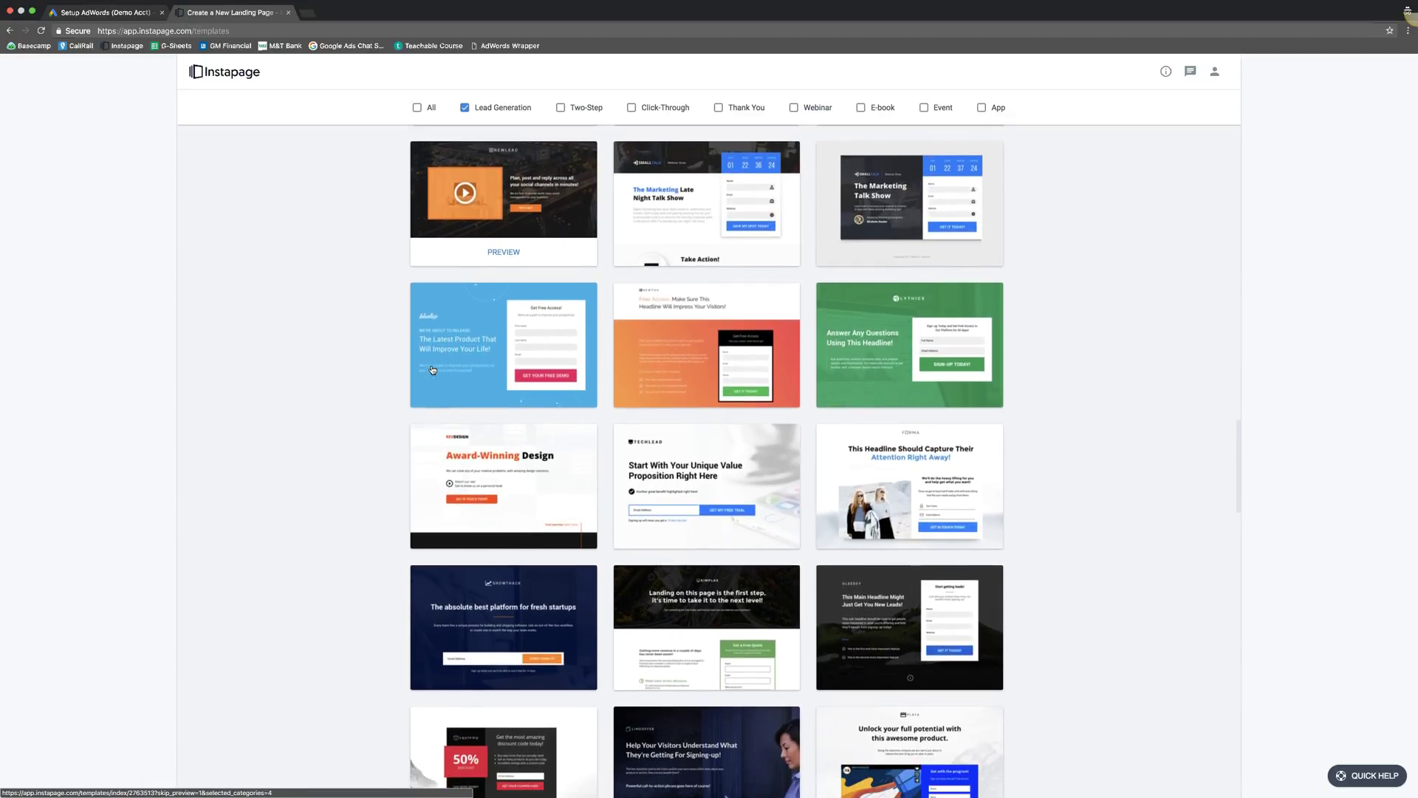
scroll(406, 384, down, 1)
click(385, 404)
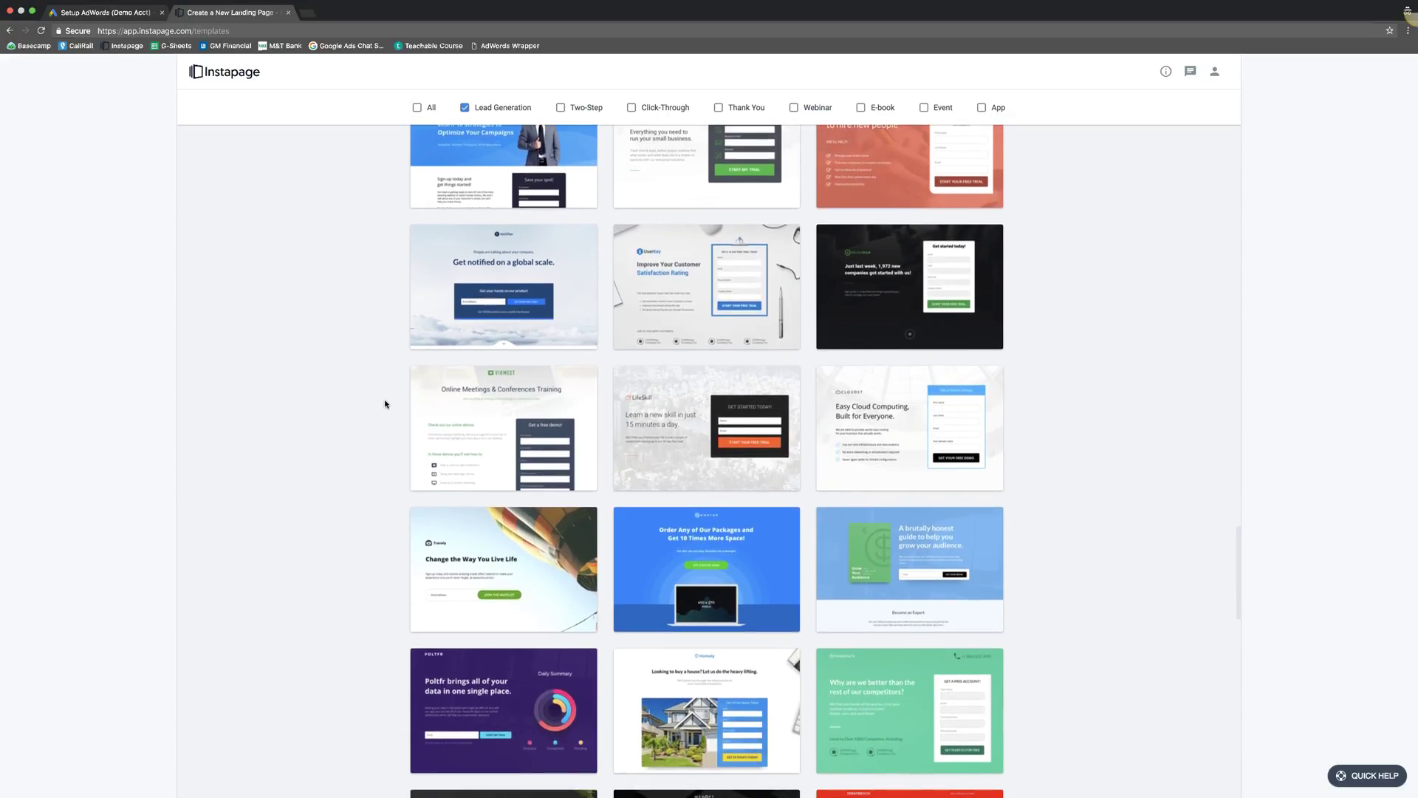
scroll(384, 403, down, 3)
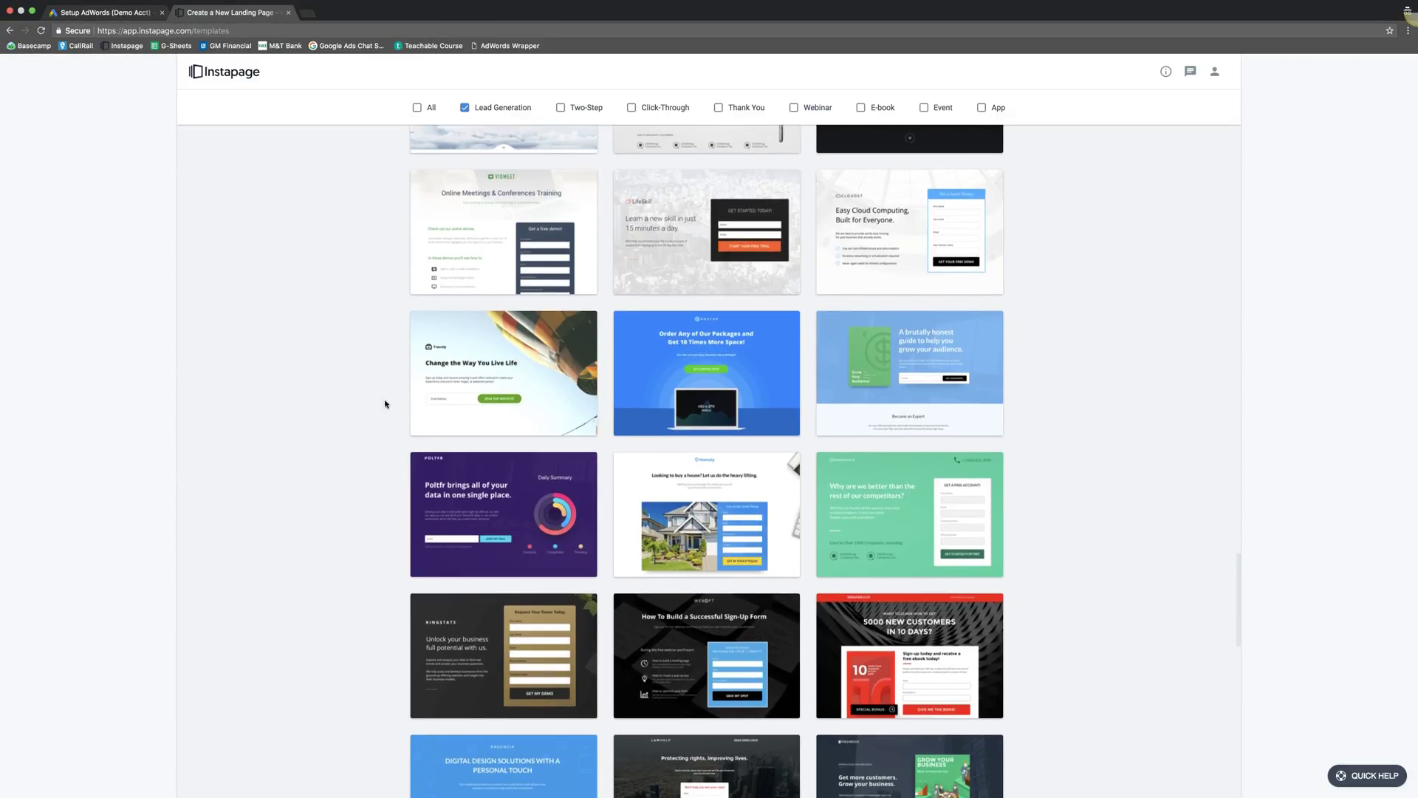
scroll(385, 403, down, 5)
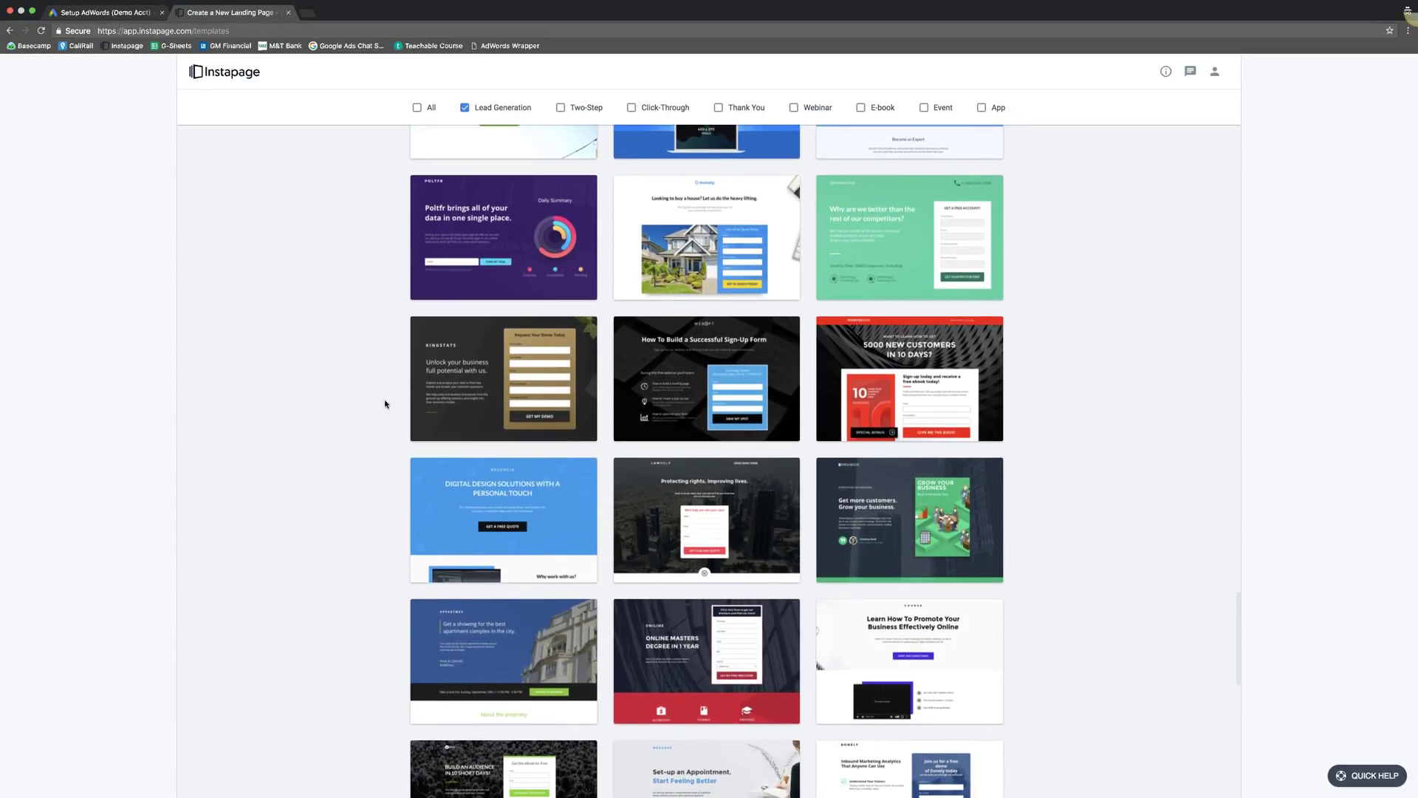
scroll(385, 404, down, 4)
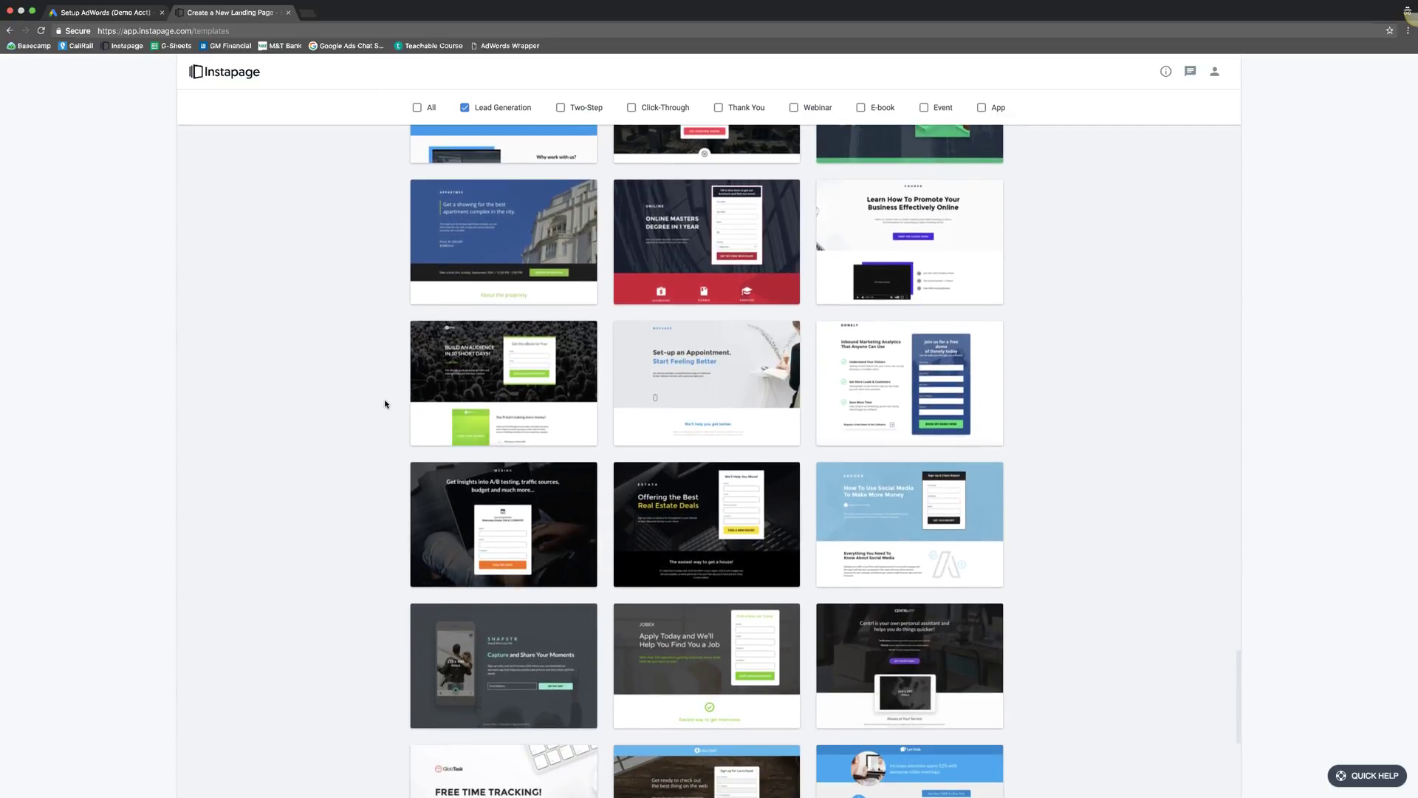
scroll(385, 403, down, 4)
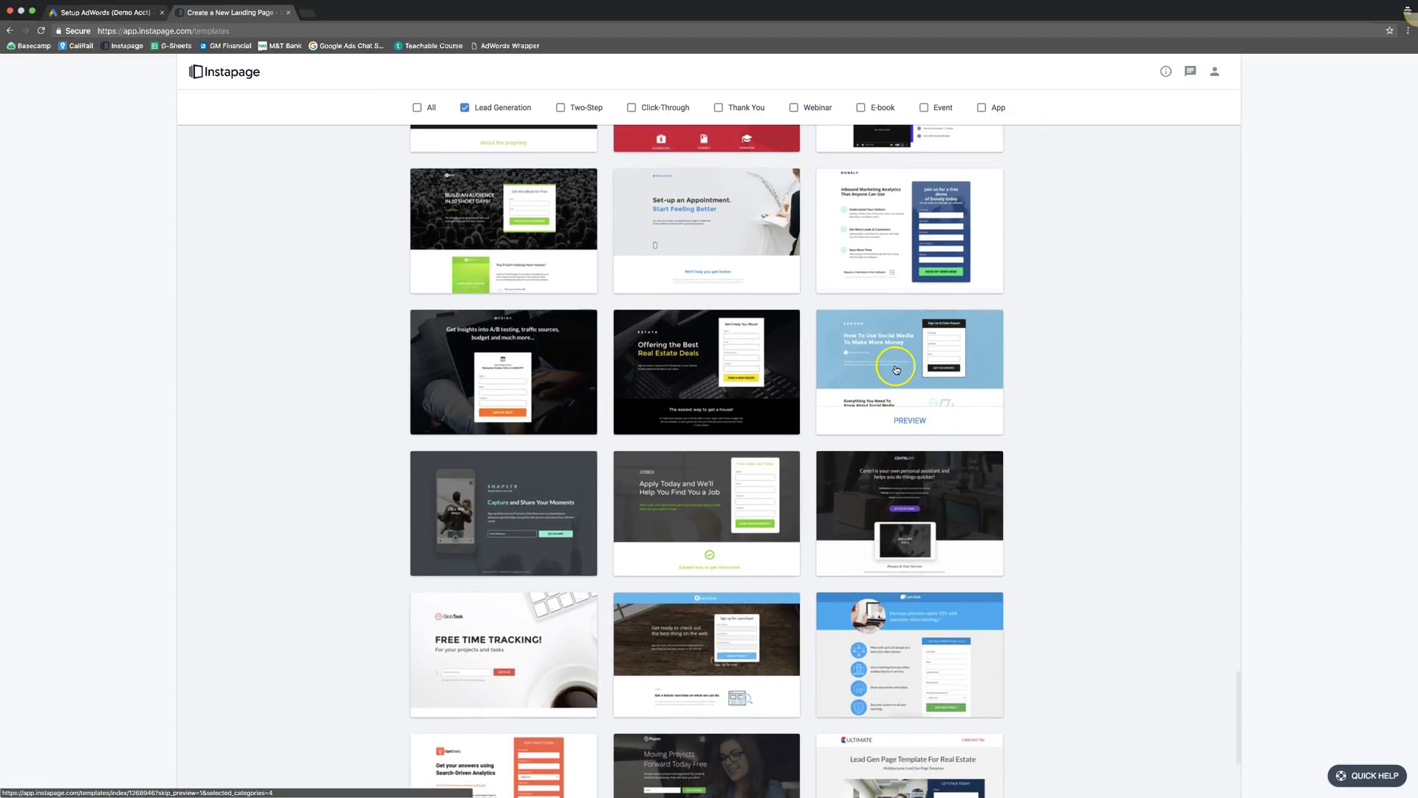
Preview the social media template, then return to the template gallery
click(914, 402)
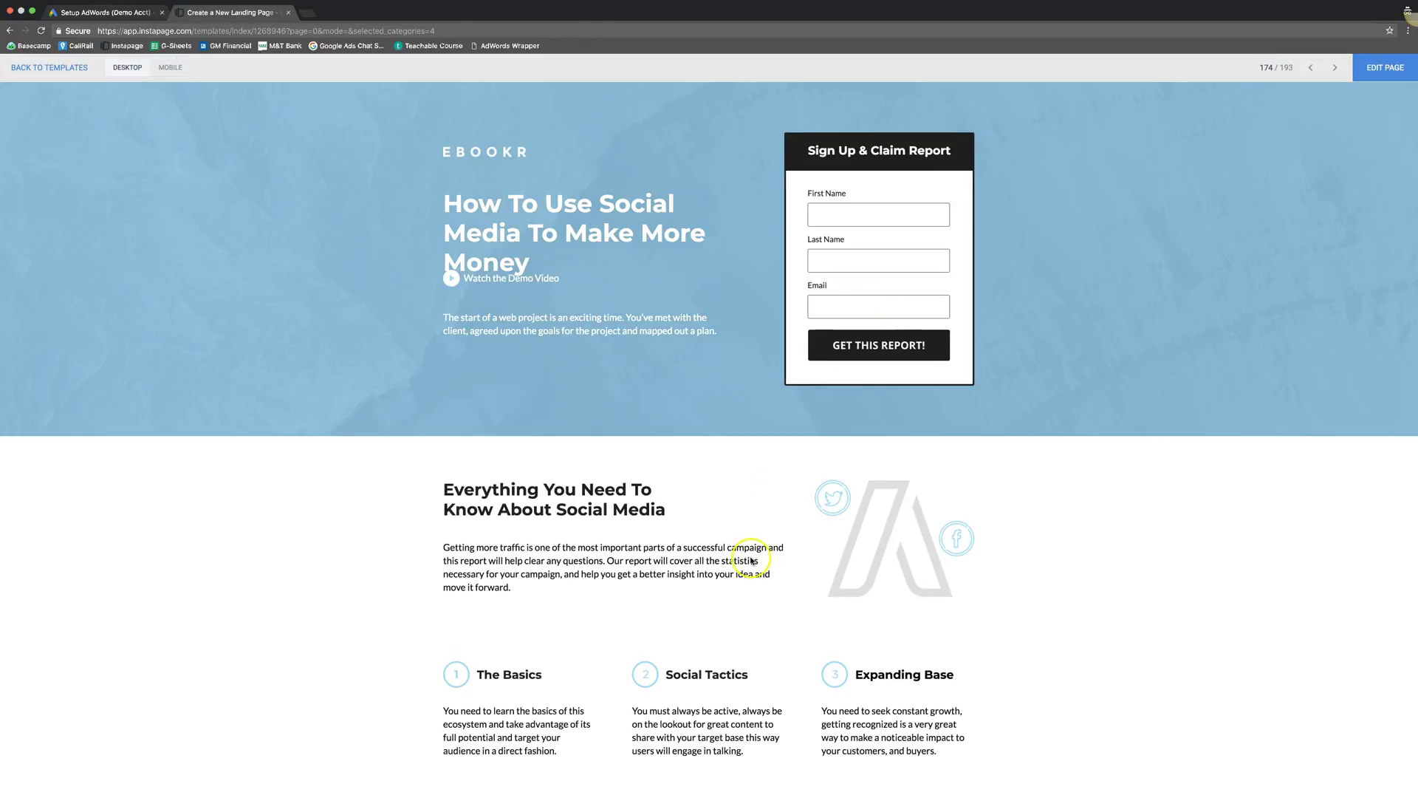
scroll(751, 517, down, 3)
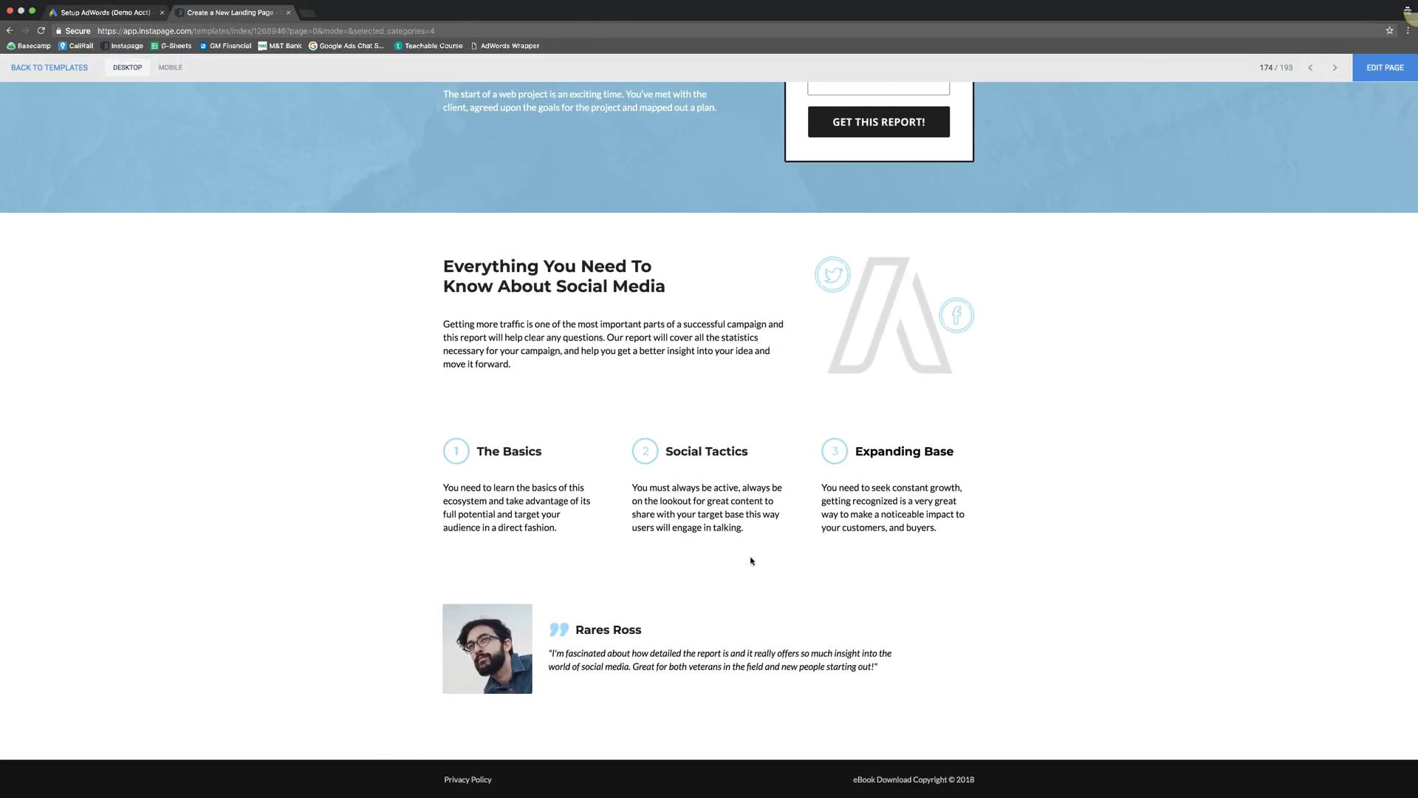
scroll(752, 560, up, 2)
scroll(751, 560, down, 2)
click(206, 276)
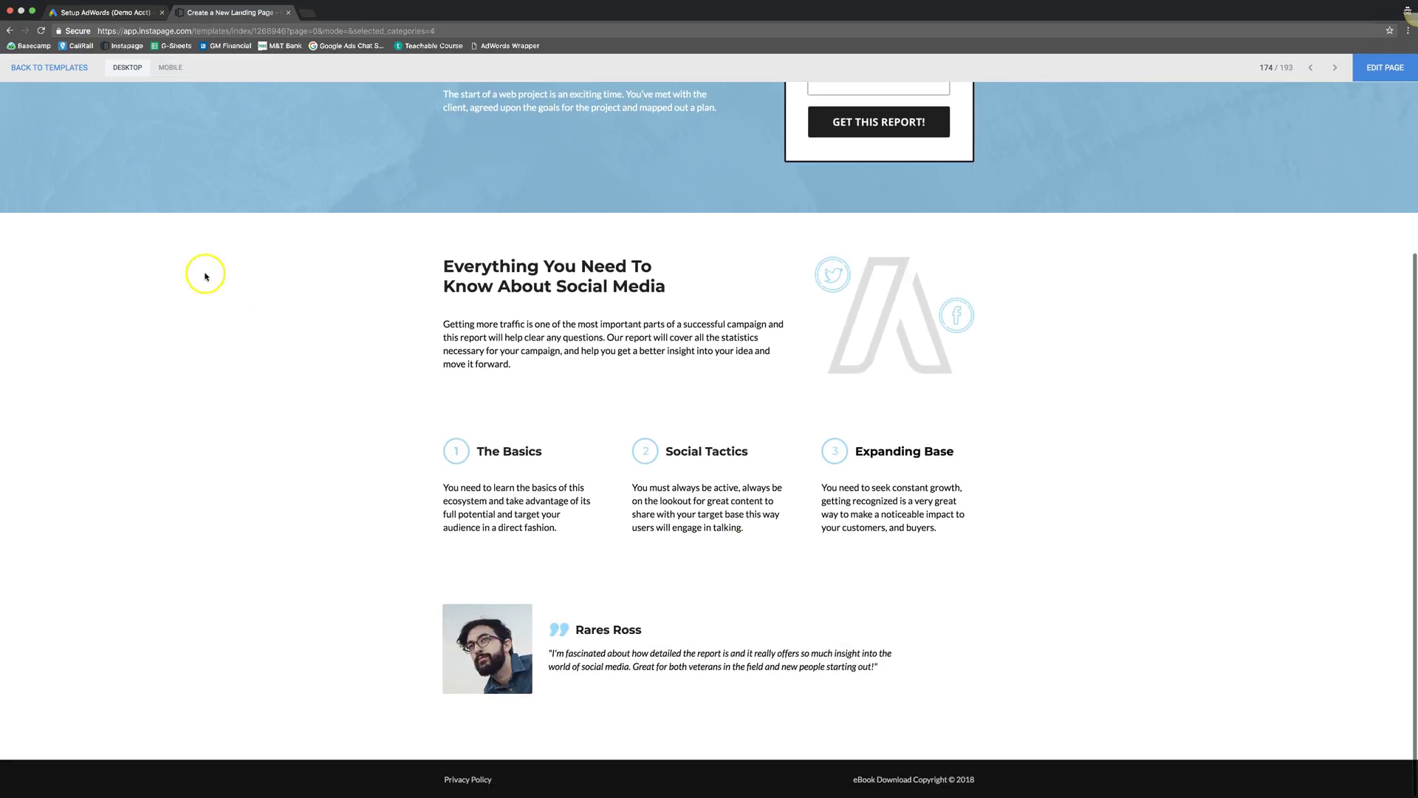
click(33, 67)
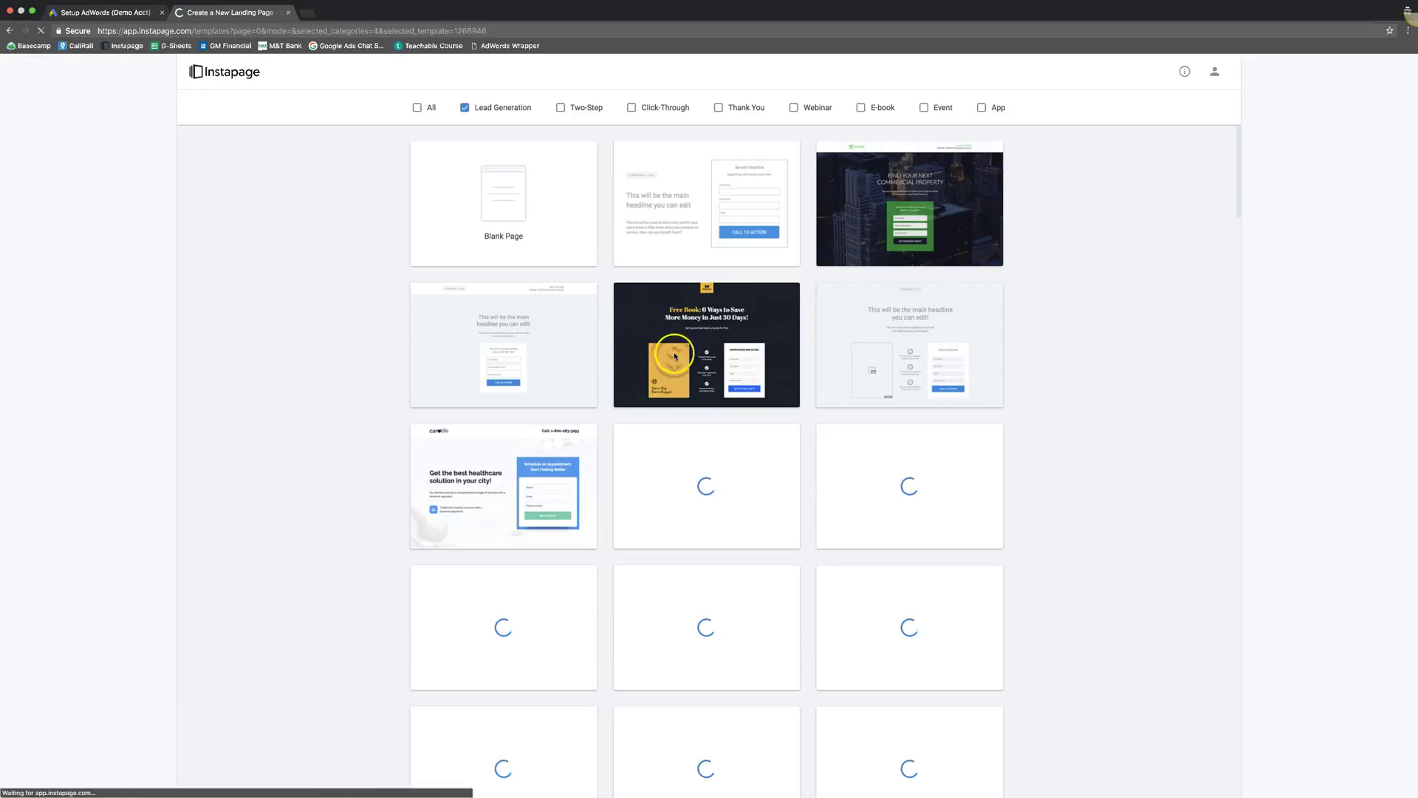
Open the full preview of the Lead Gen Page Template For Real Estate
scroll(816, 500, down, 5)
scroll(815, 499, down, 20)
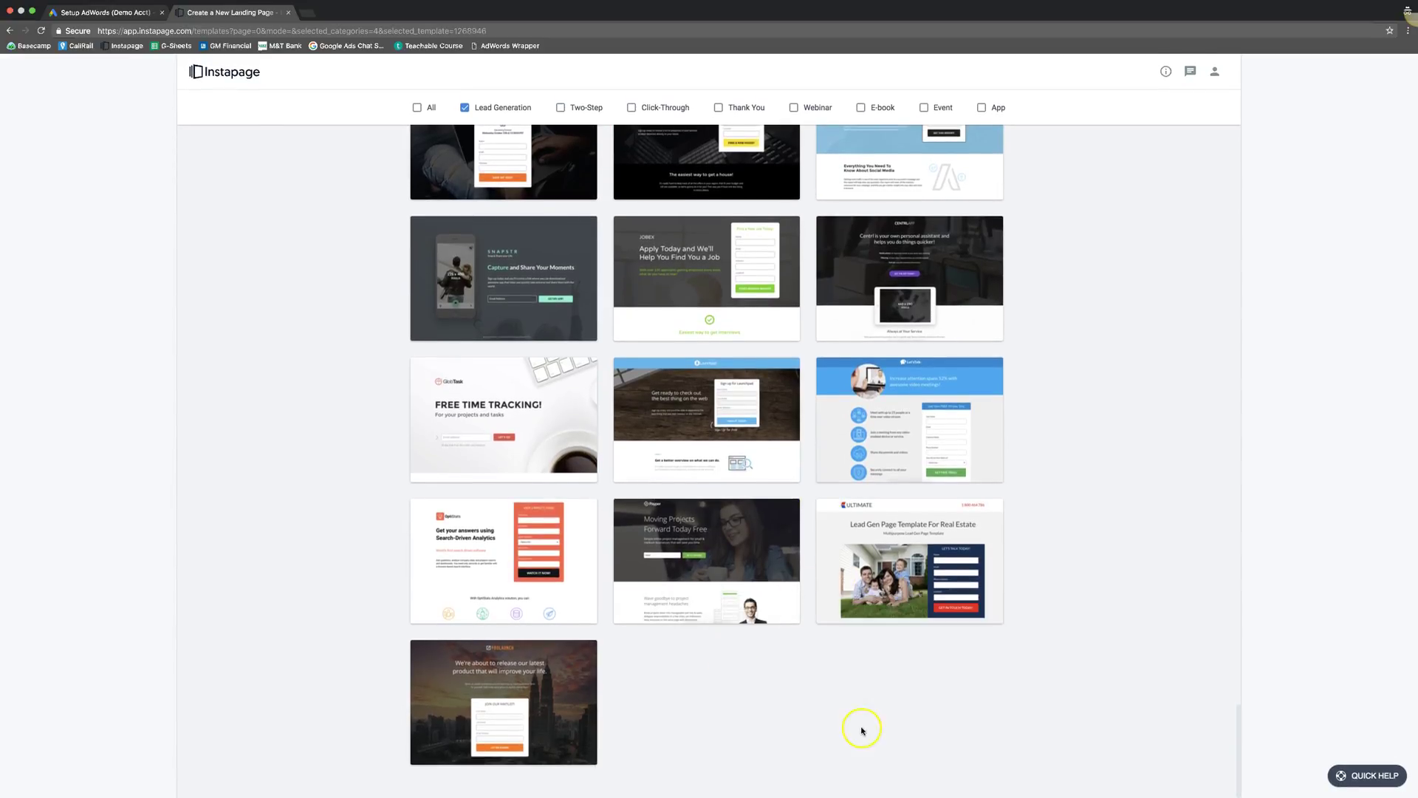
mouse_move(933, 572)
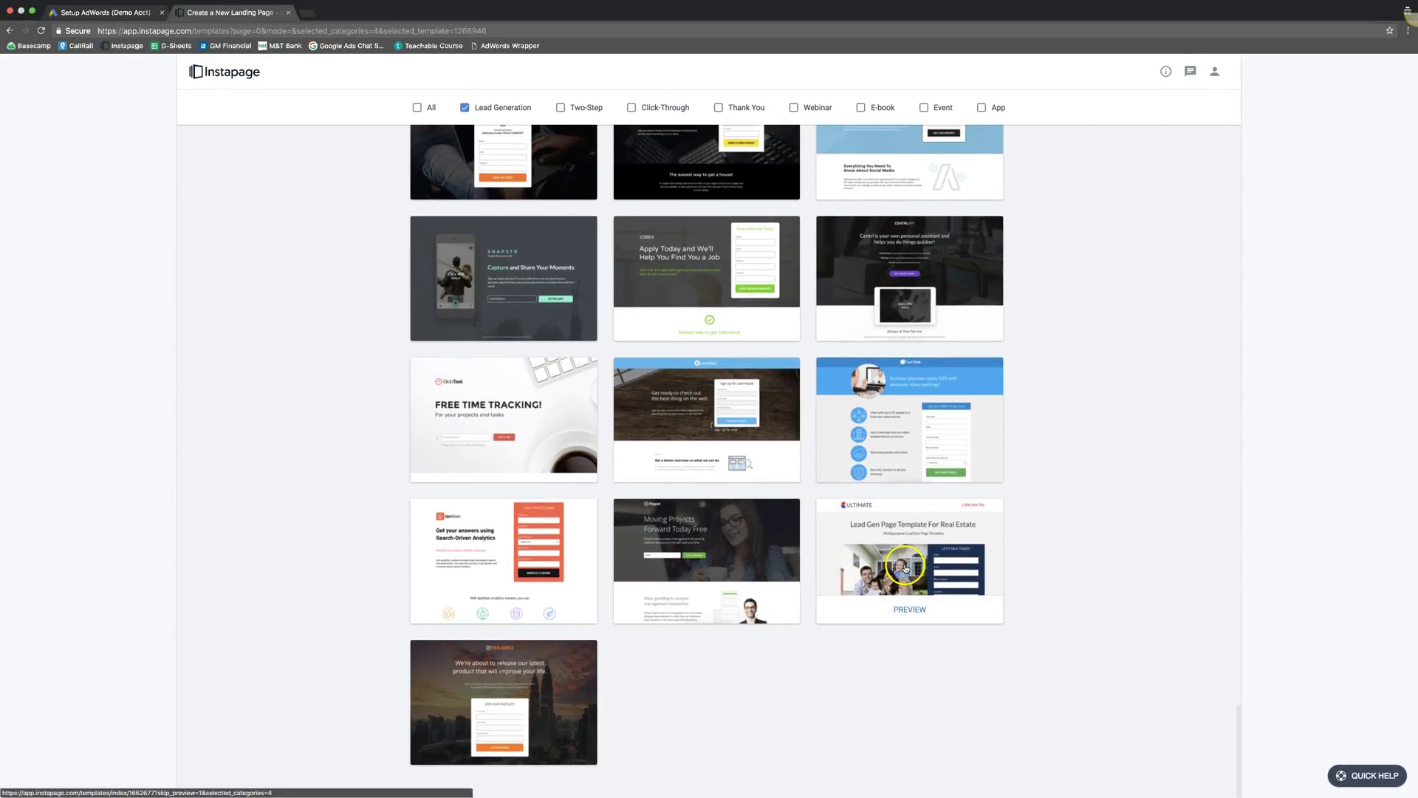
click(909, 609)
scroll(850, 561, down, 15)
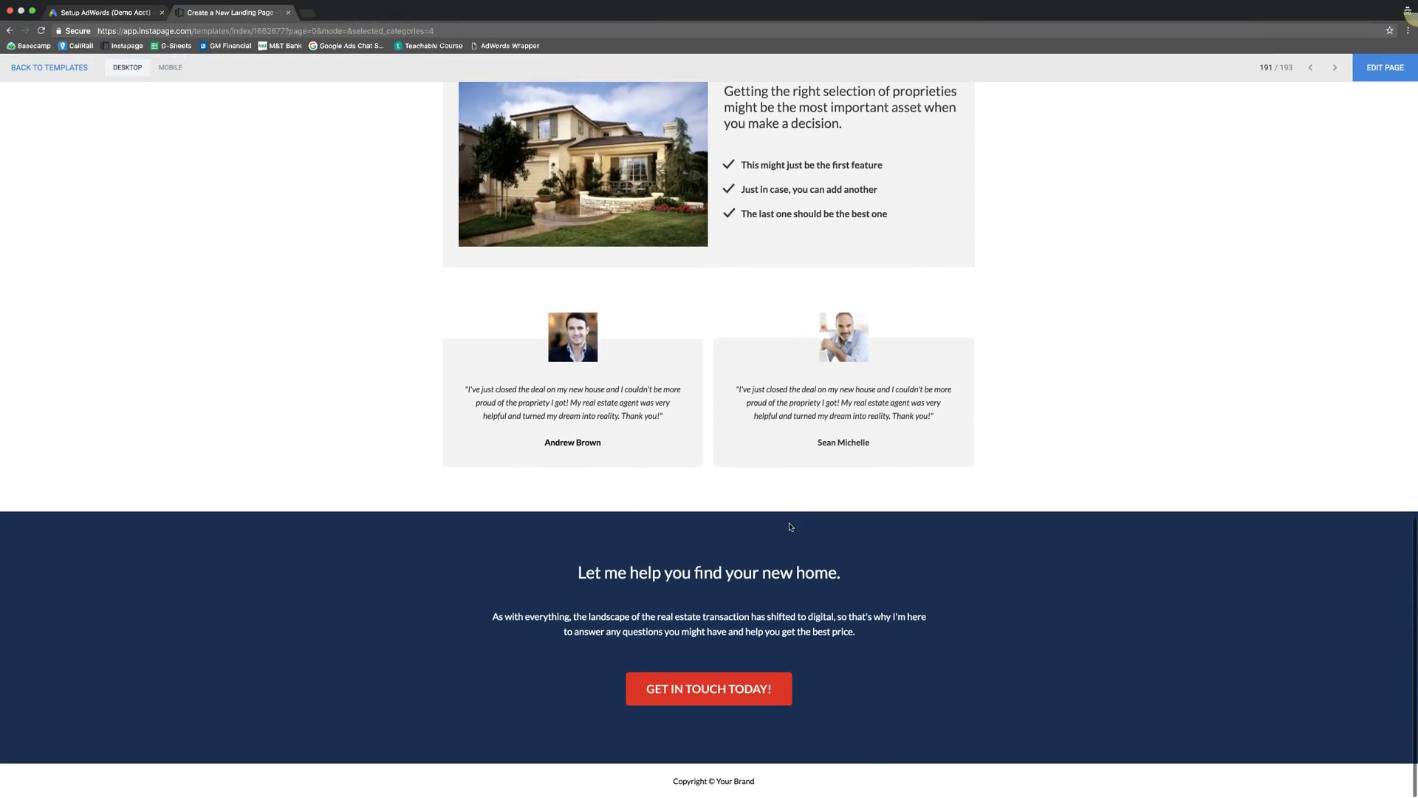
scroll(790, 526, up, 20)
click(376, 127)
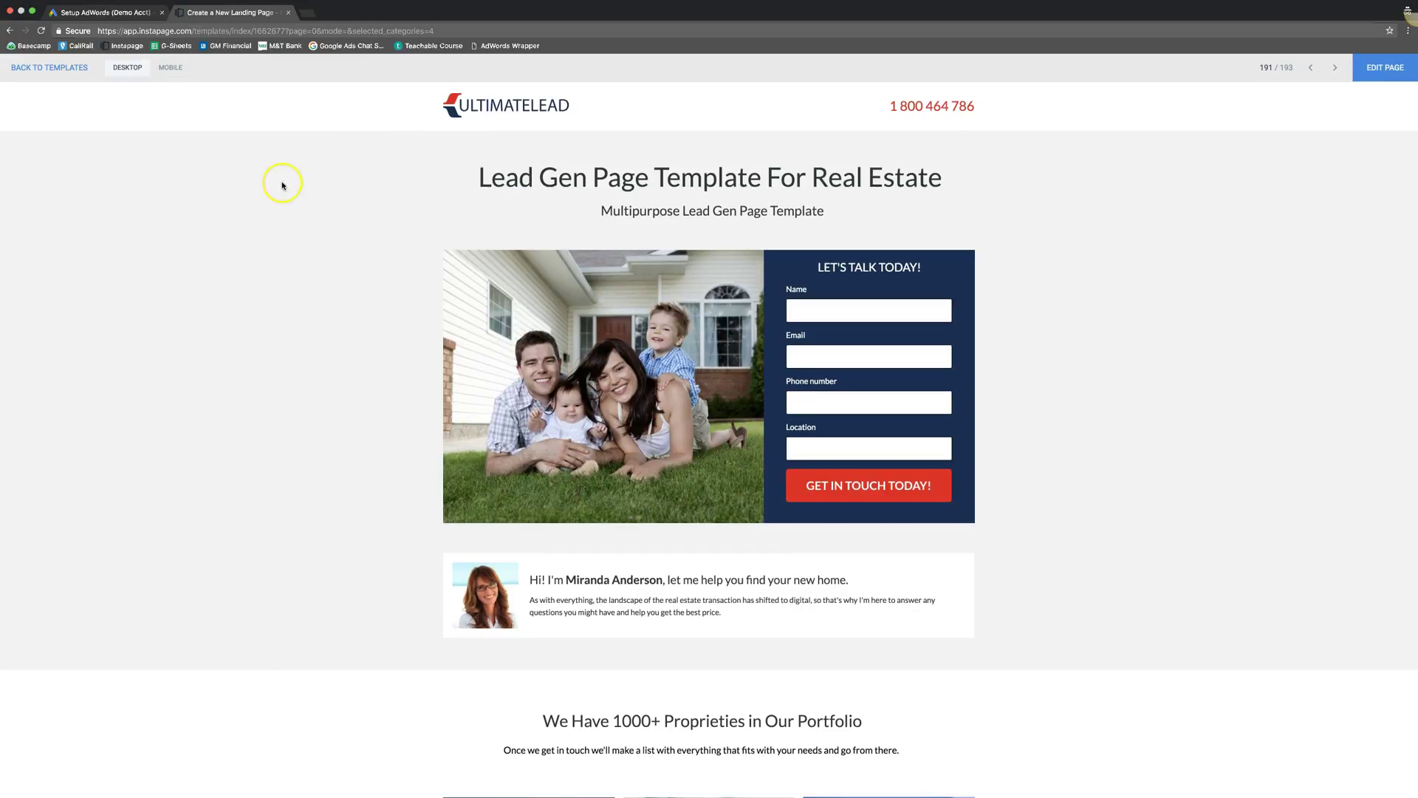
Build a page from the real estate template, name it 'plumber', and open the editor
click(1386, 74)
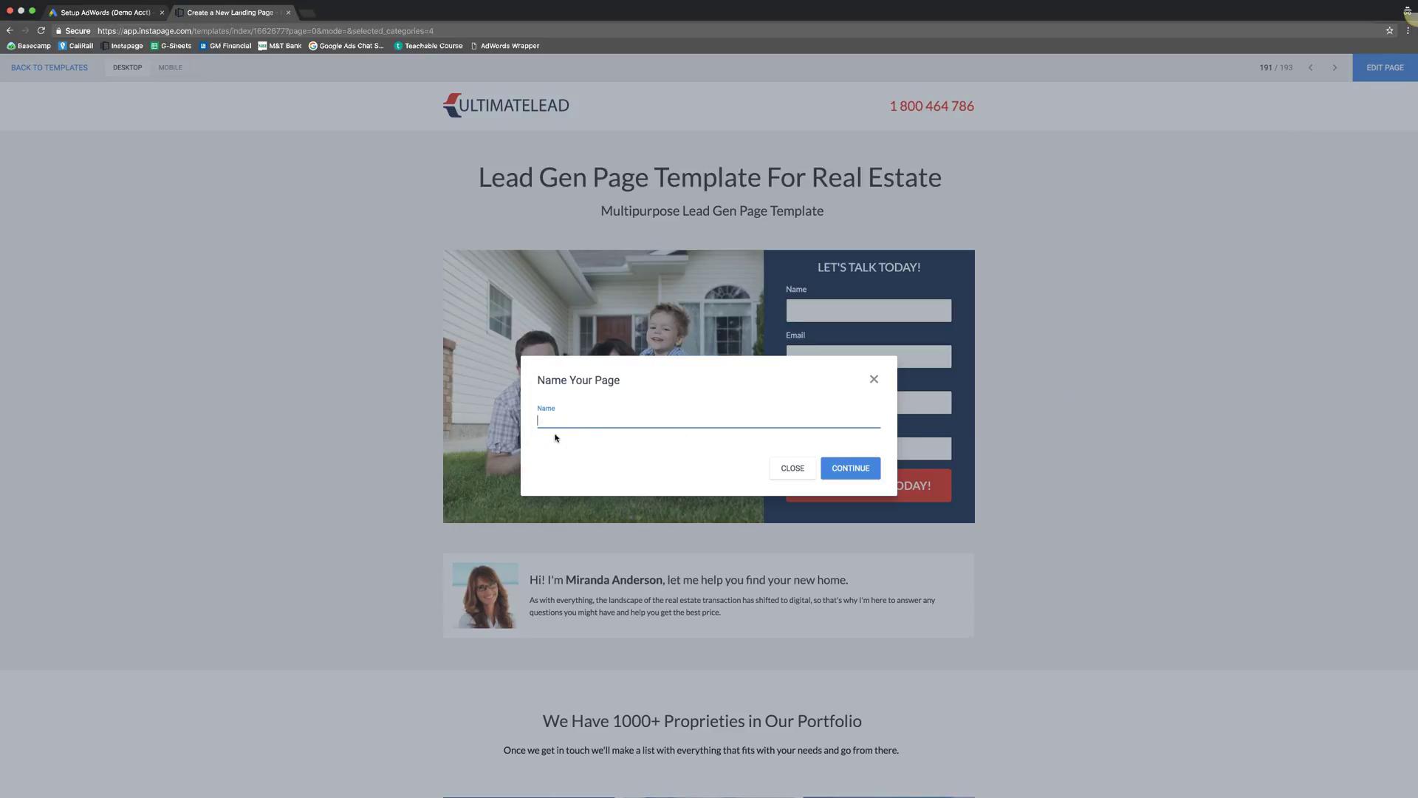
text(rea)
text(plumber)
click(849, 478)
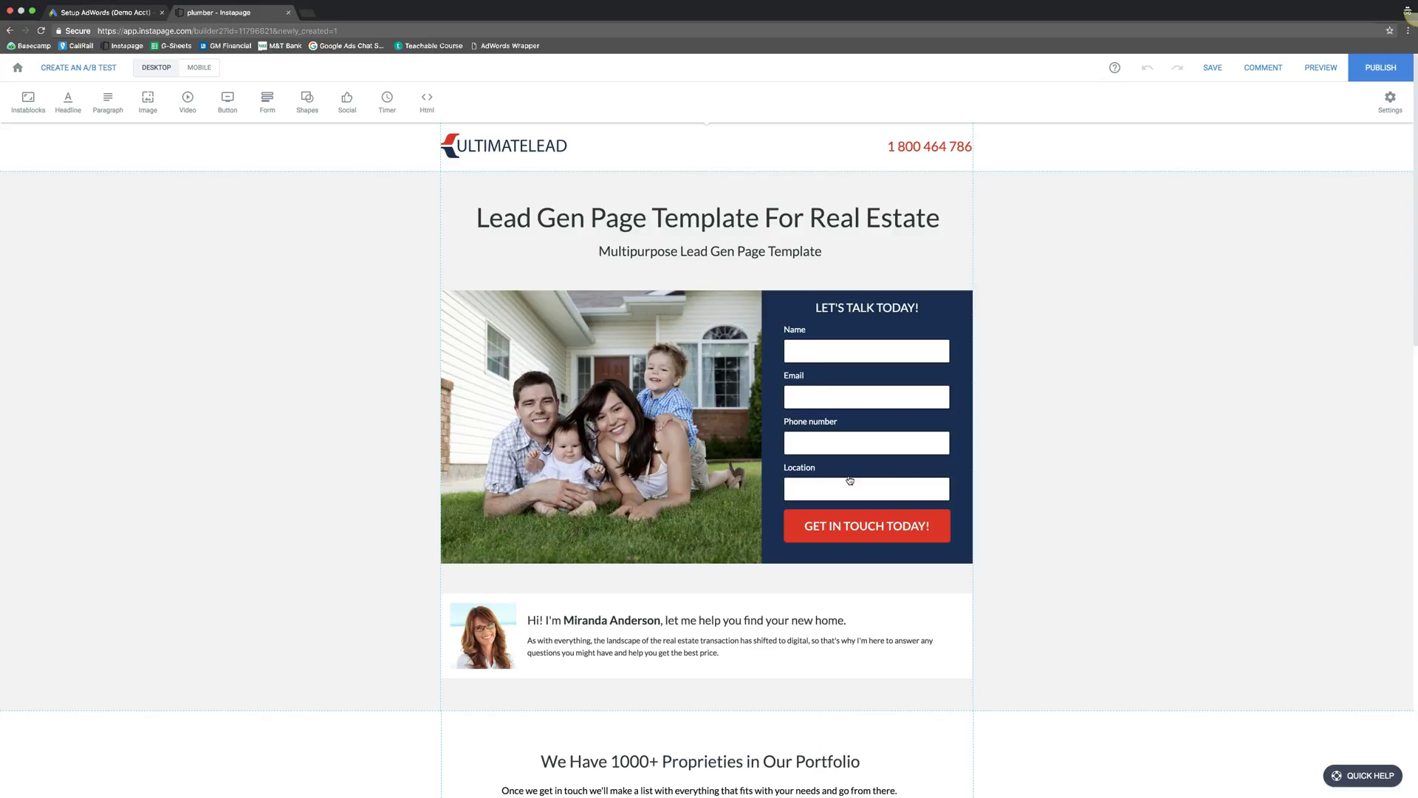
click(352, 418)
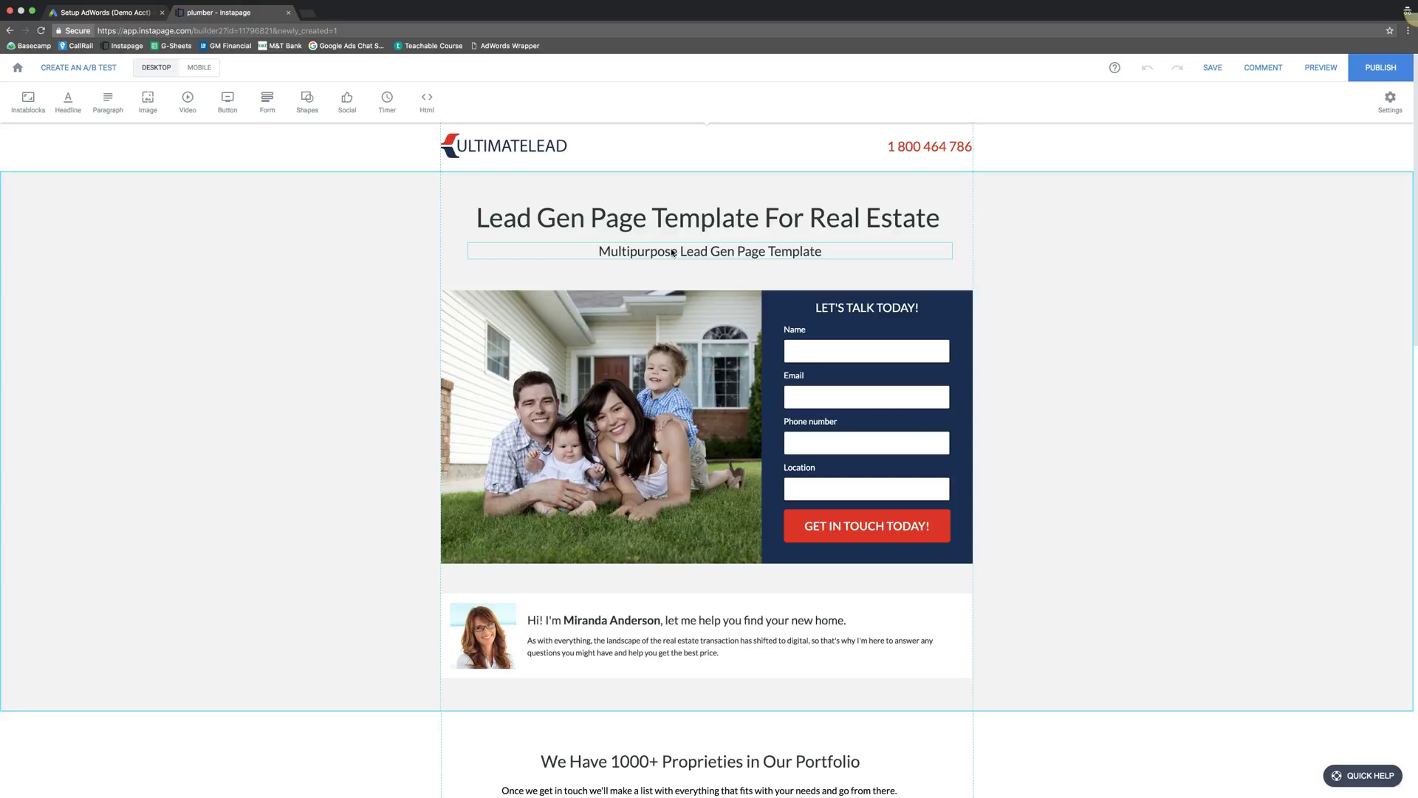
click(647, 213)
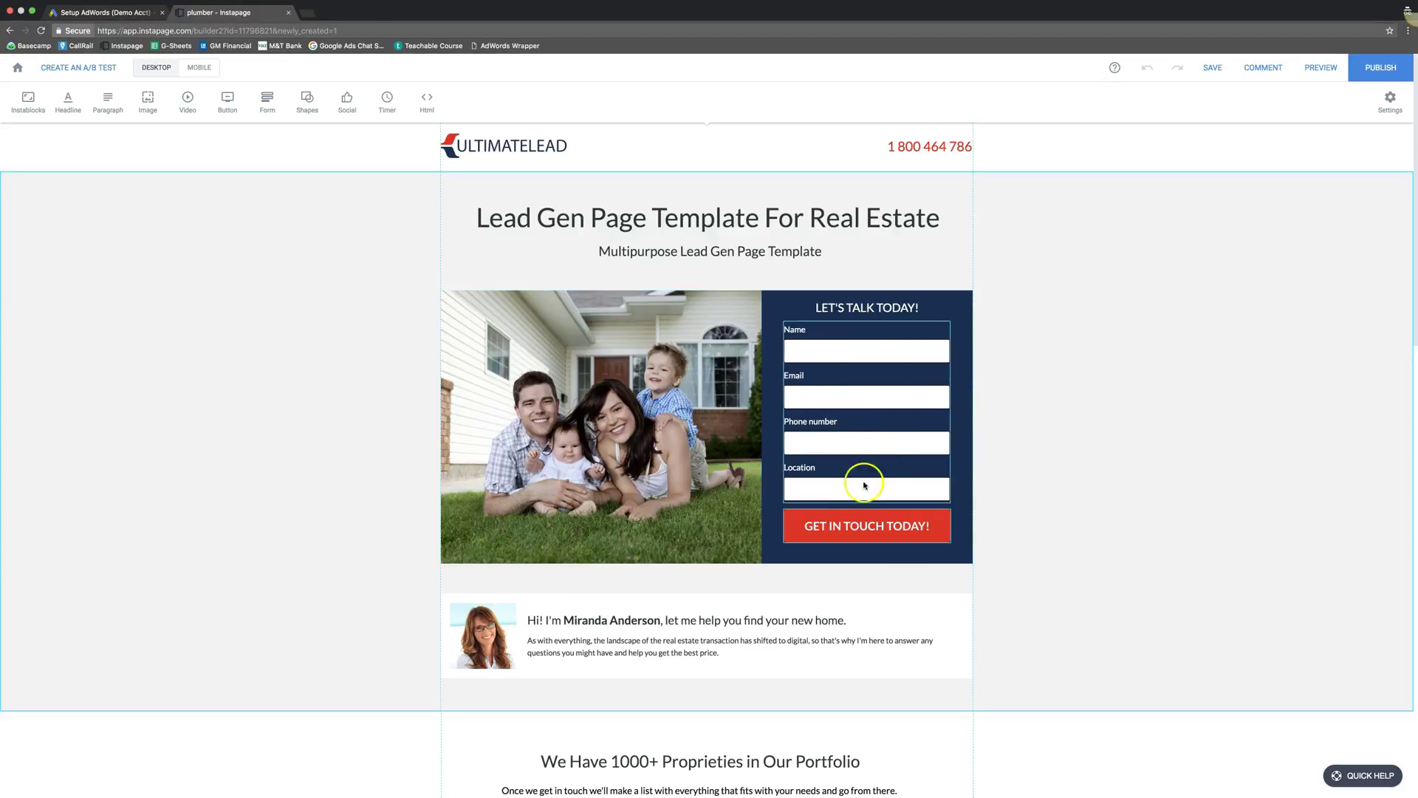
click(807, 492)
click(808, 491)
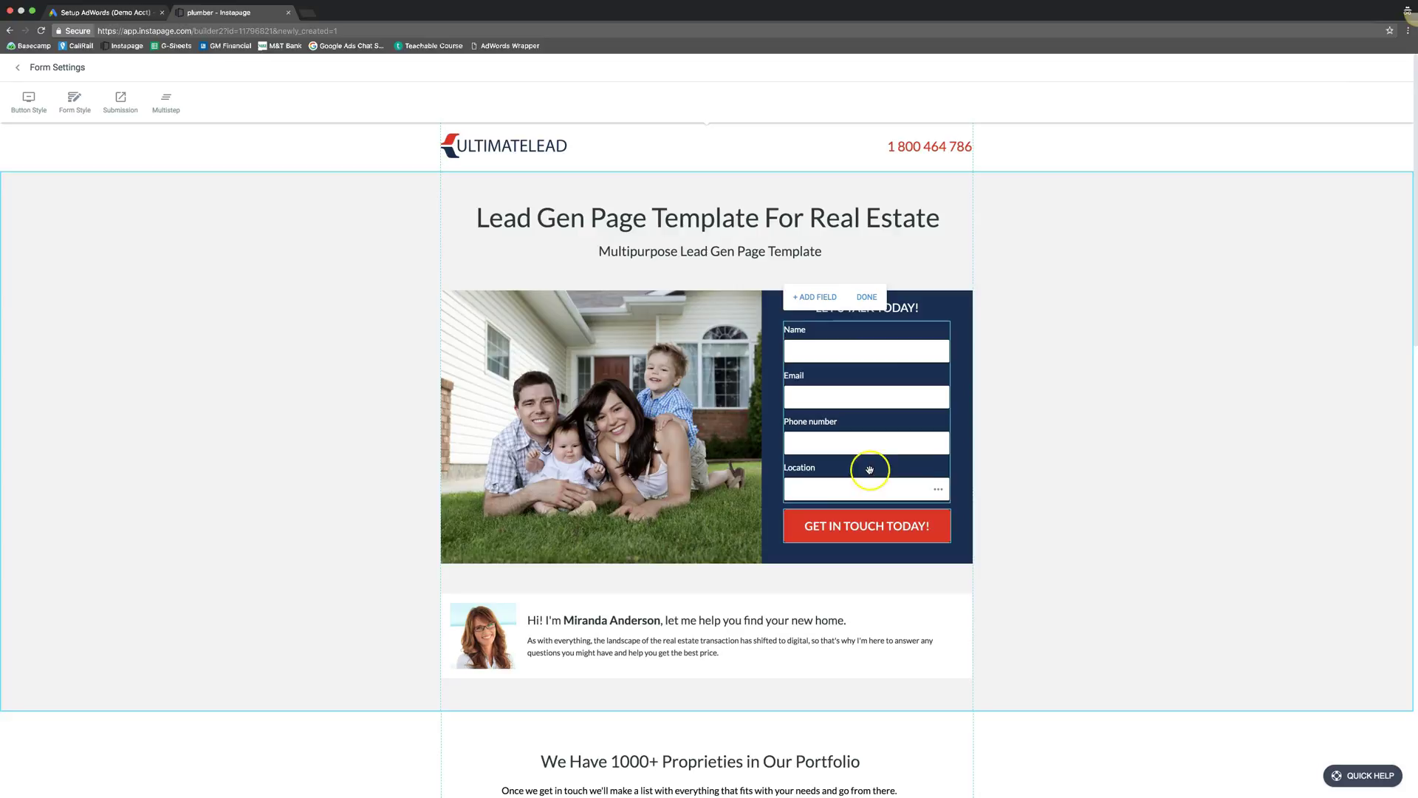
click(1096, 507)
scroll(1093, 504, down, 3)
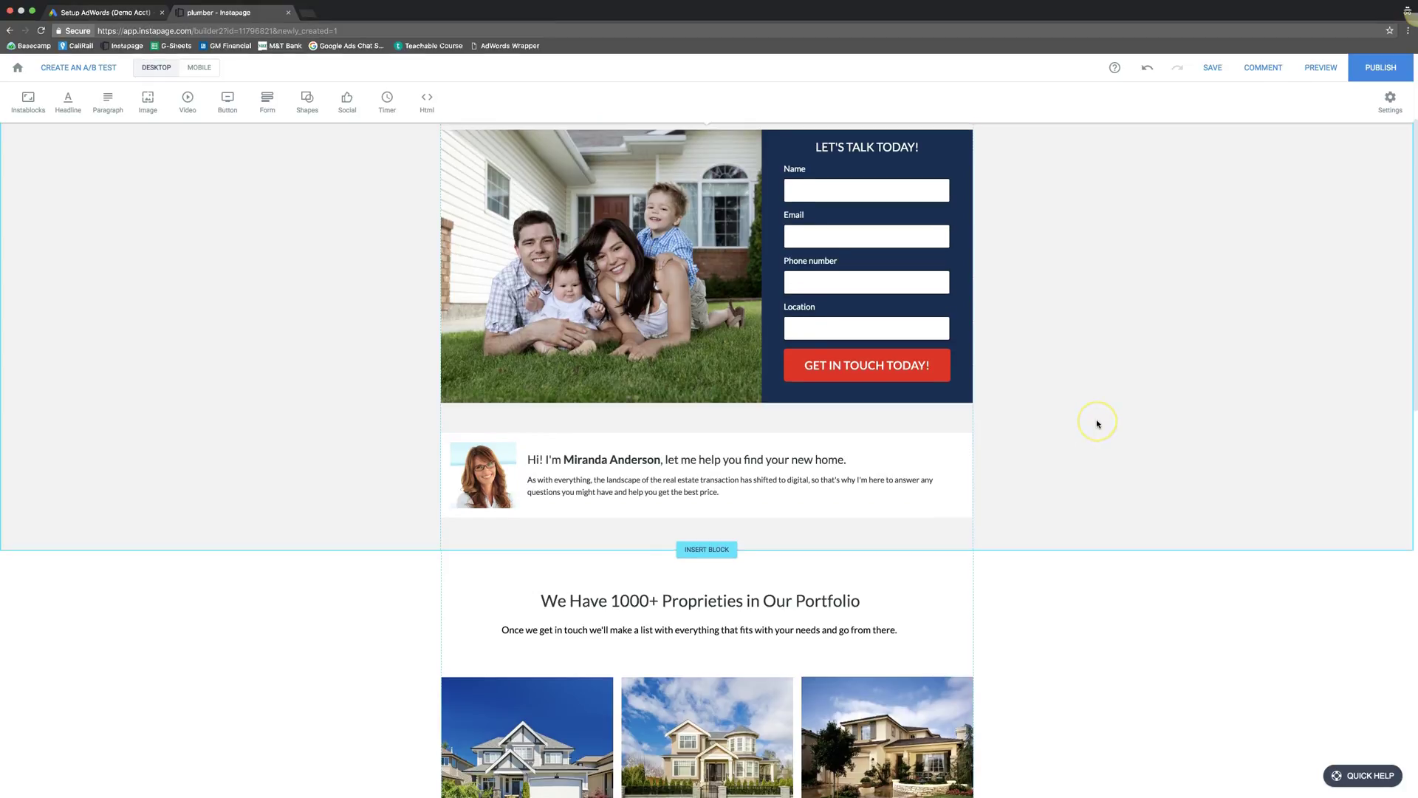
scroll(1098, 423, up, 3)
scroll(1097, 423, down, 8)
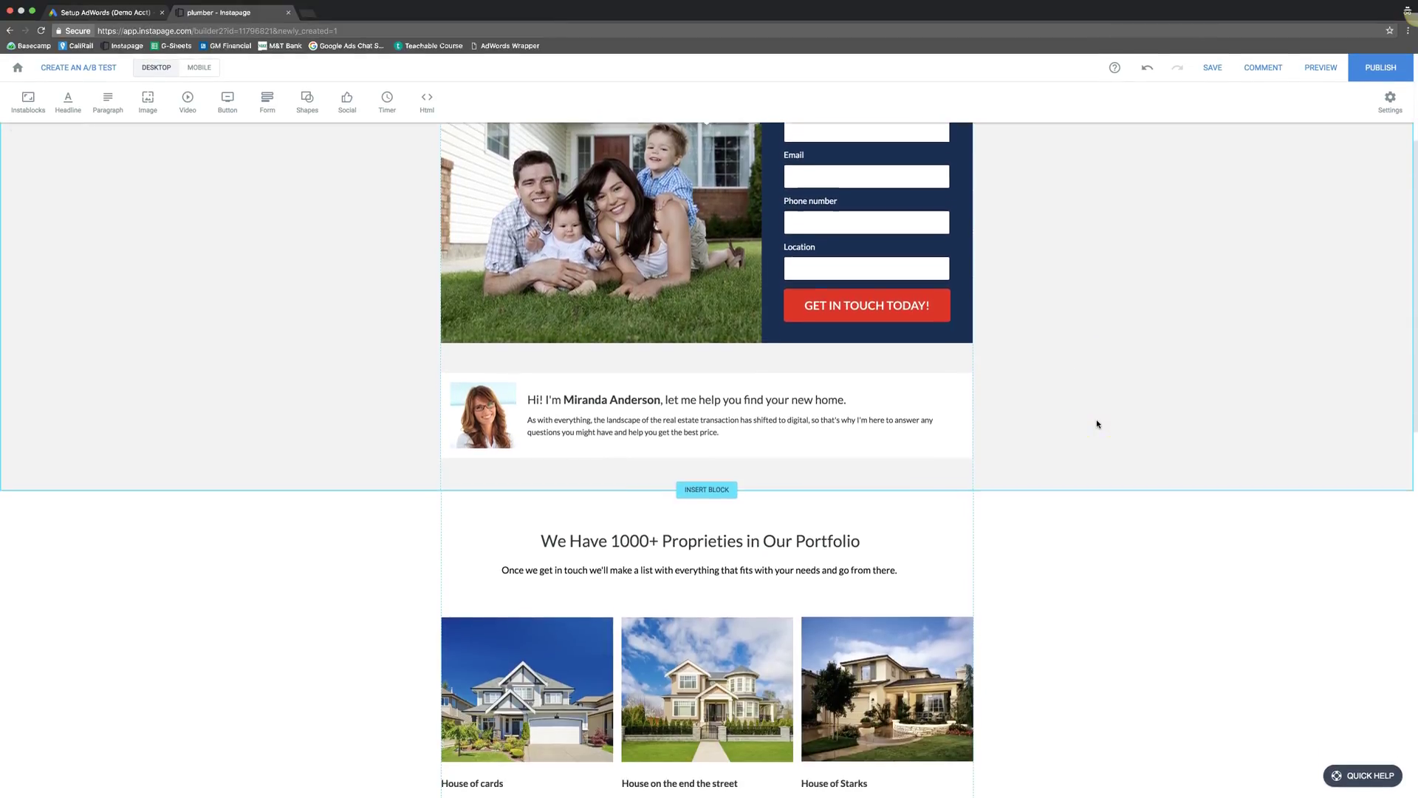
scroll(1098, 423, down, 2)
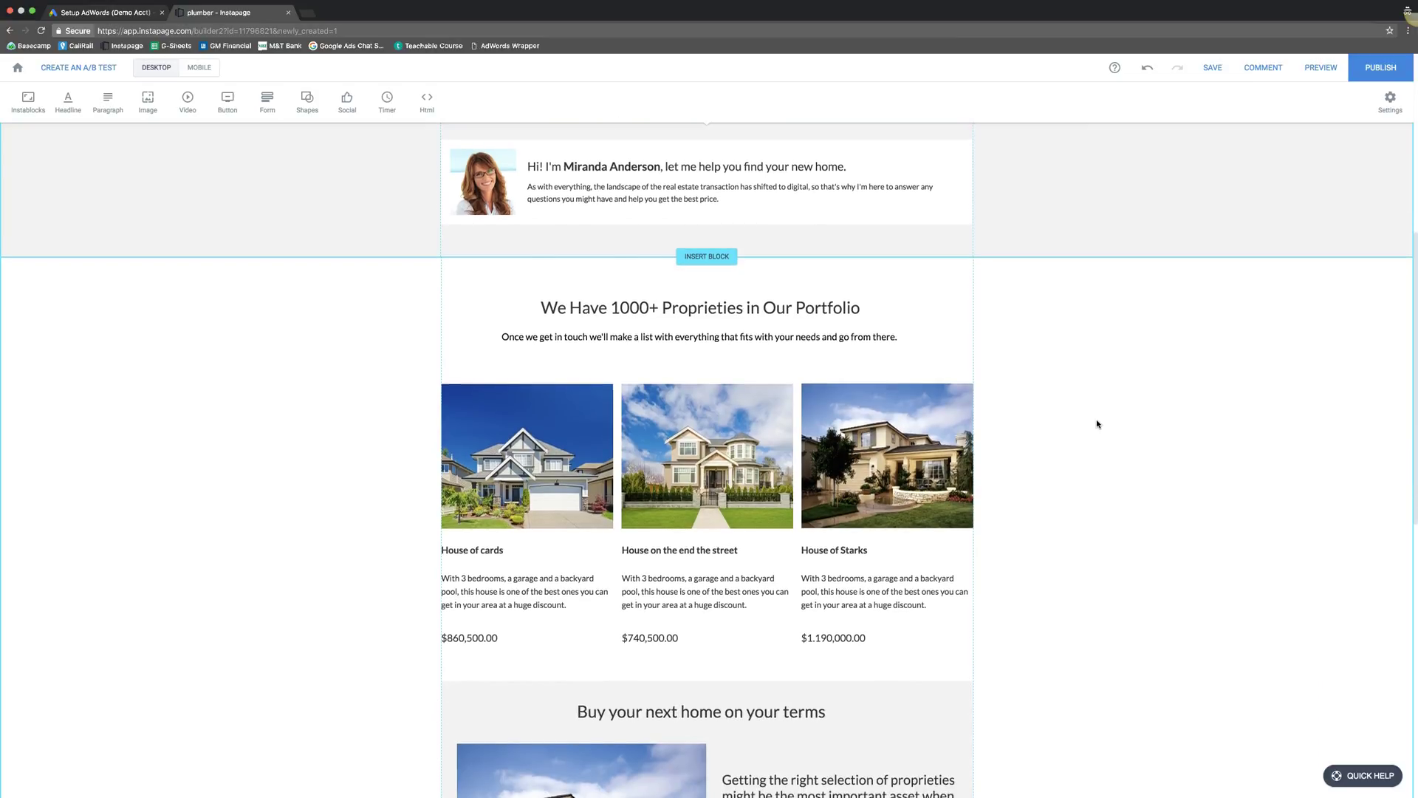
scroll(1098, 423, down, 2)
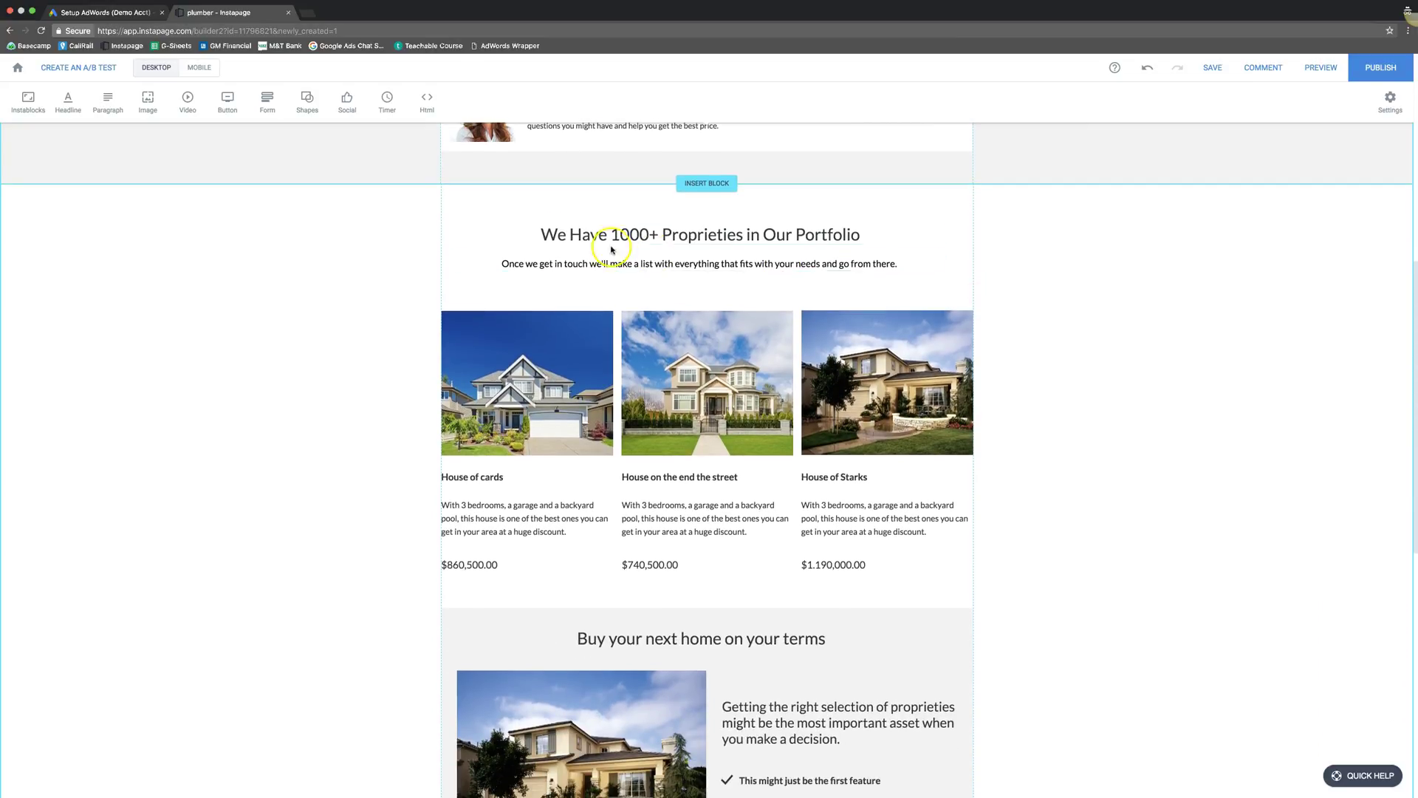
click(537, 235)
scroll(317, 288, up, 13)
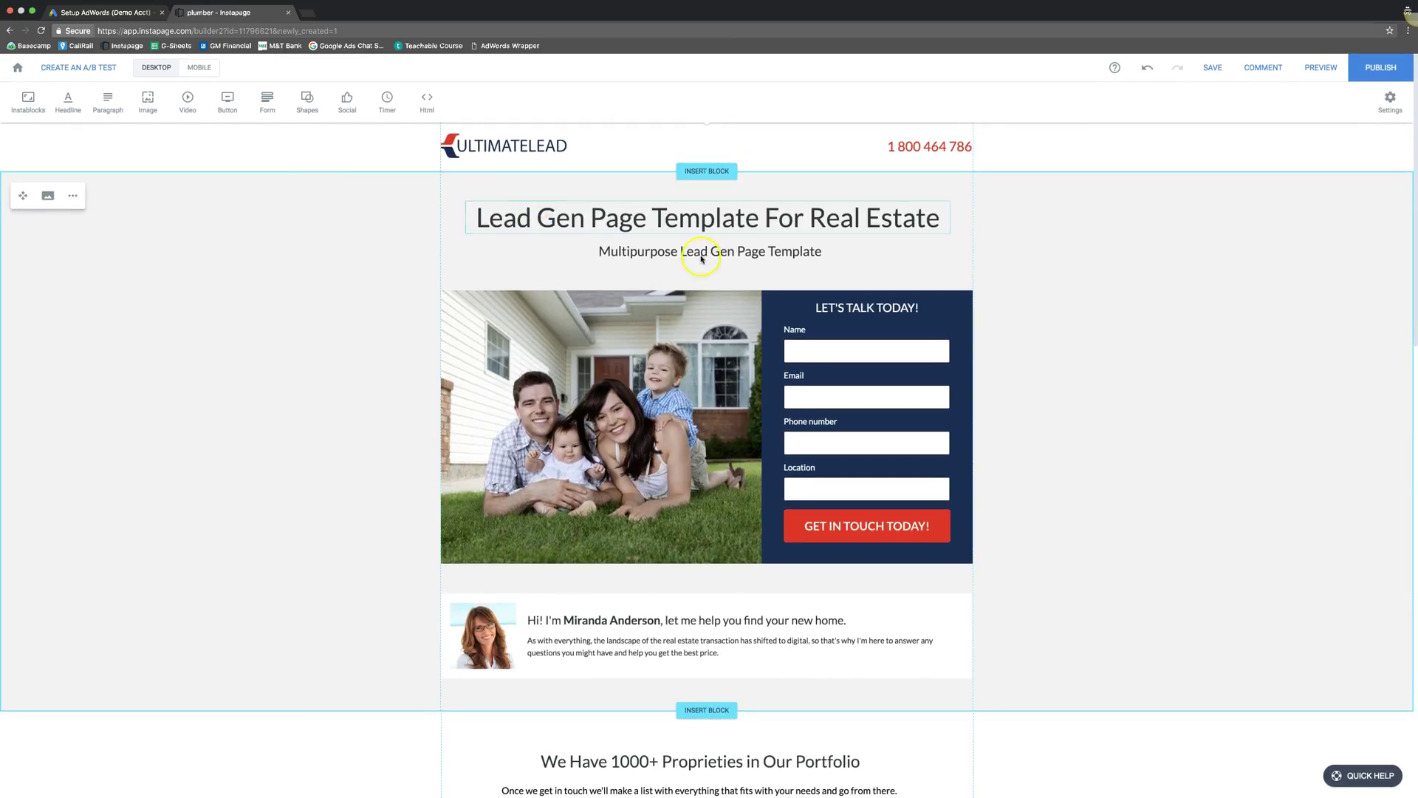
scroll(364, 481, down, 9)
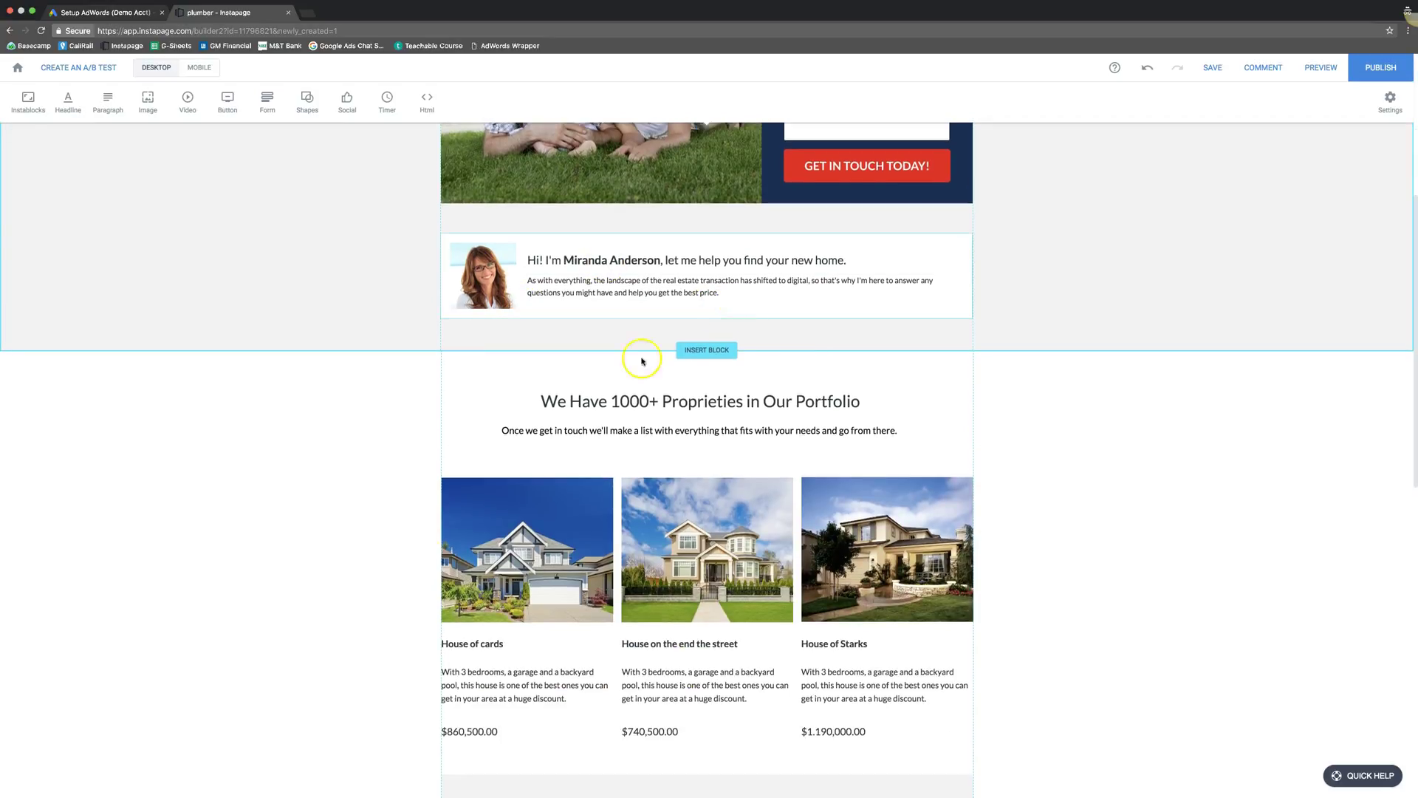
scroll(268, 639, down, 4)
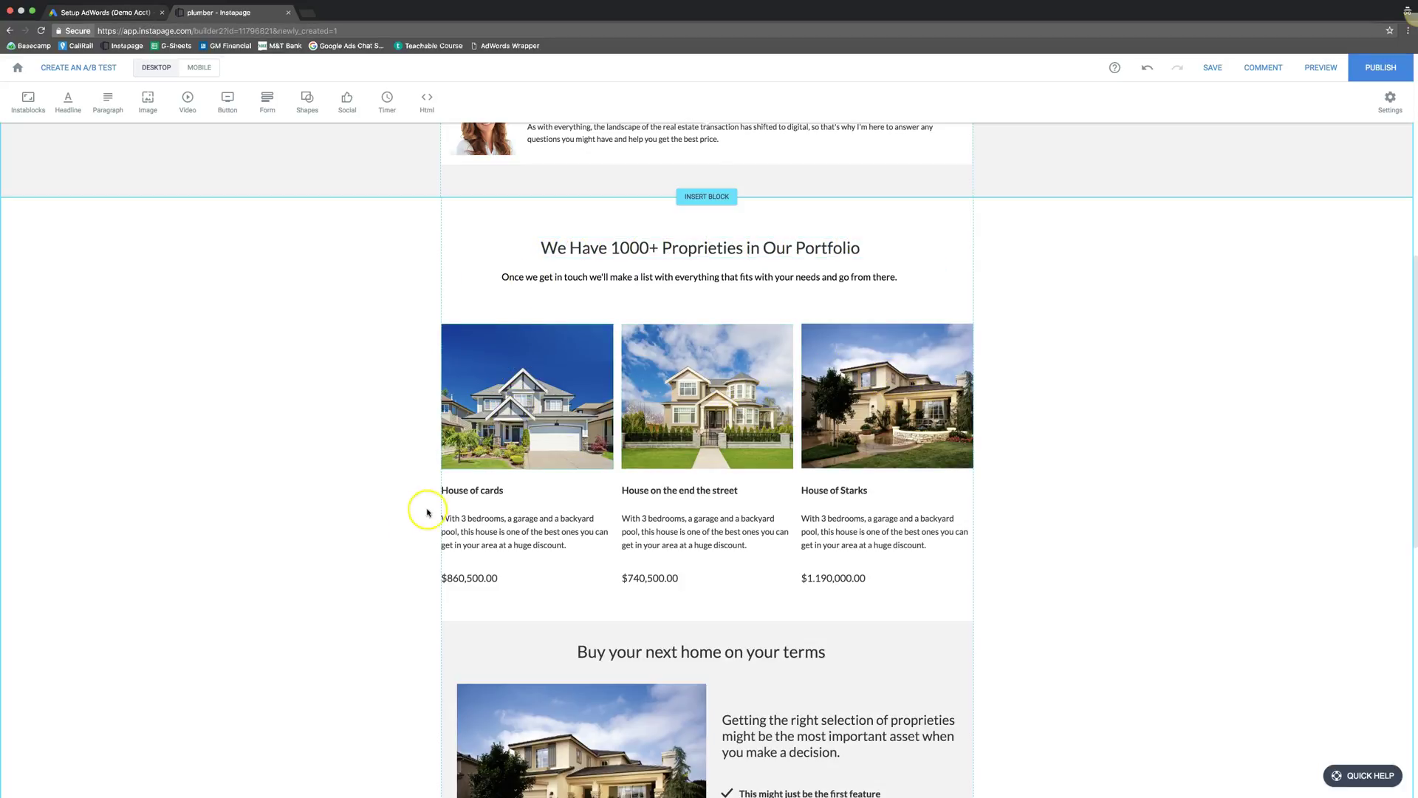
scroll(384, 543, down, 1)
scroll(384, 543, down, 2)
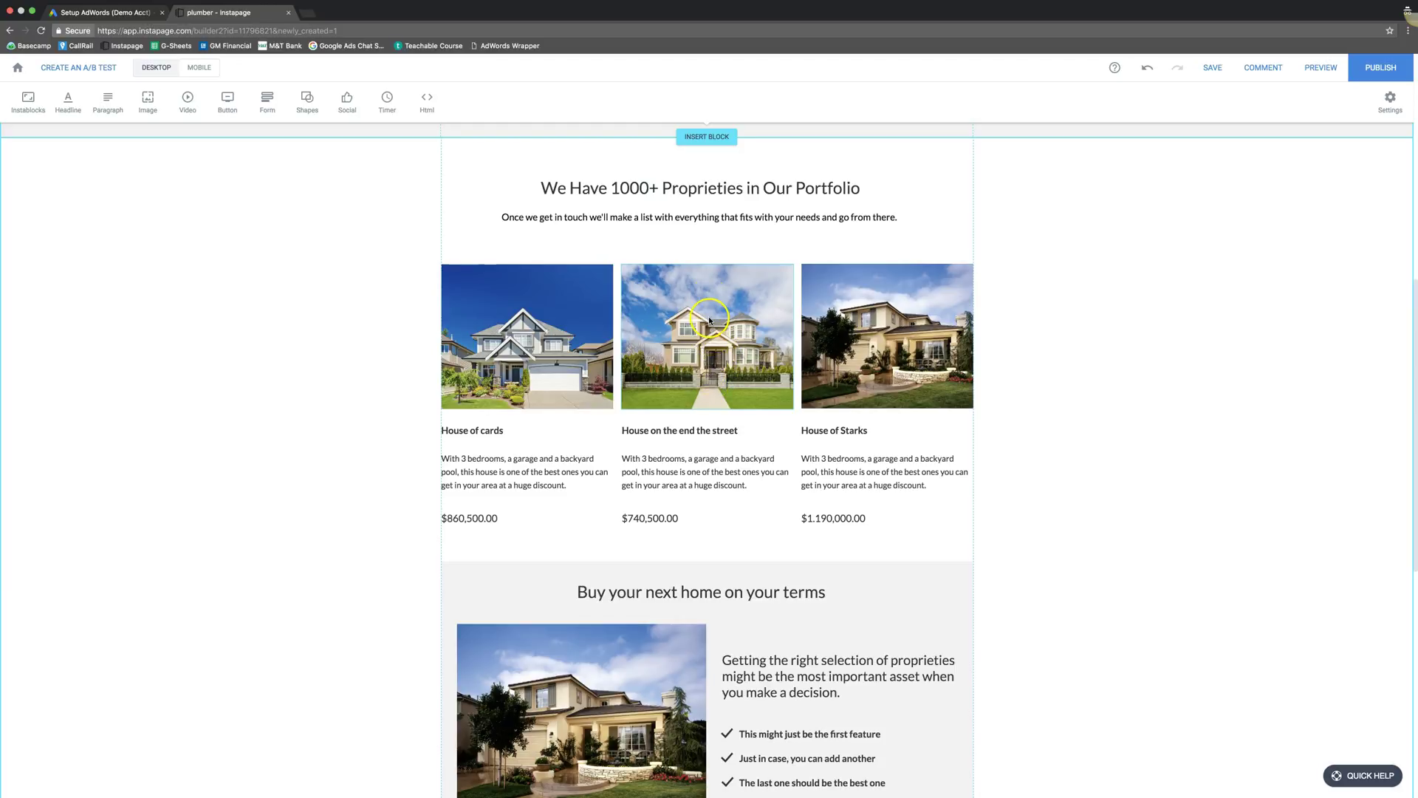
scroll(1106, 497, down, 1)
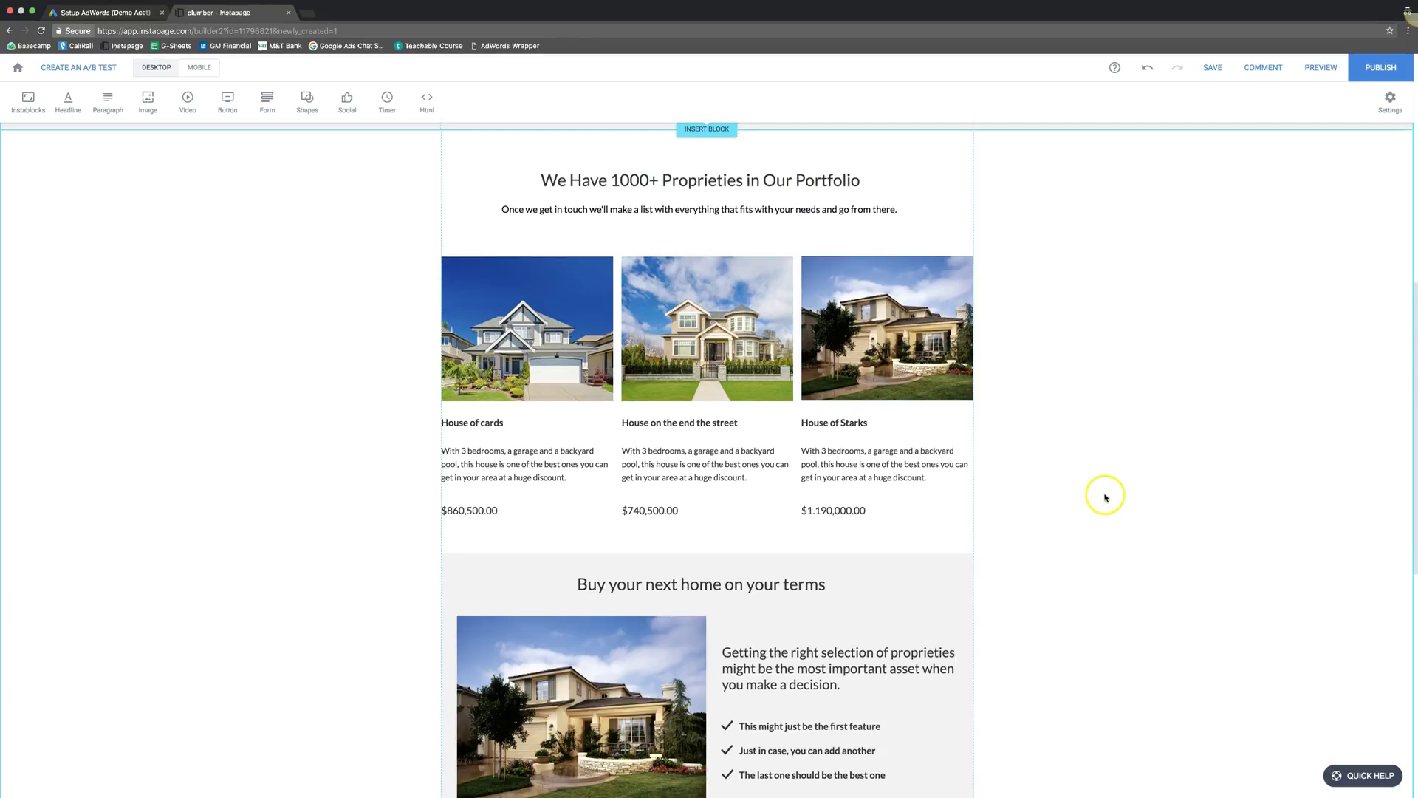
scroll(1105, 498, down, 5)
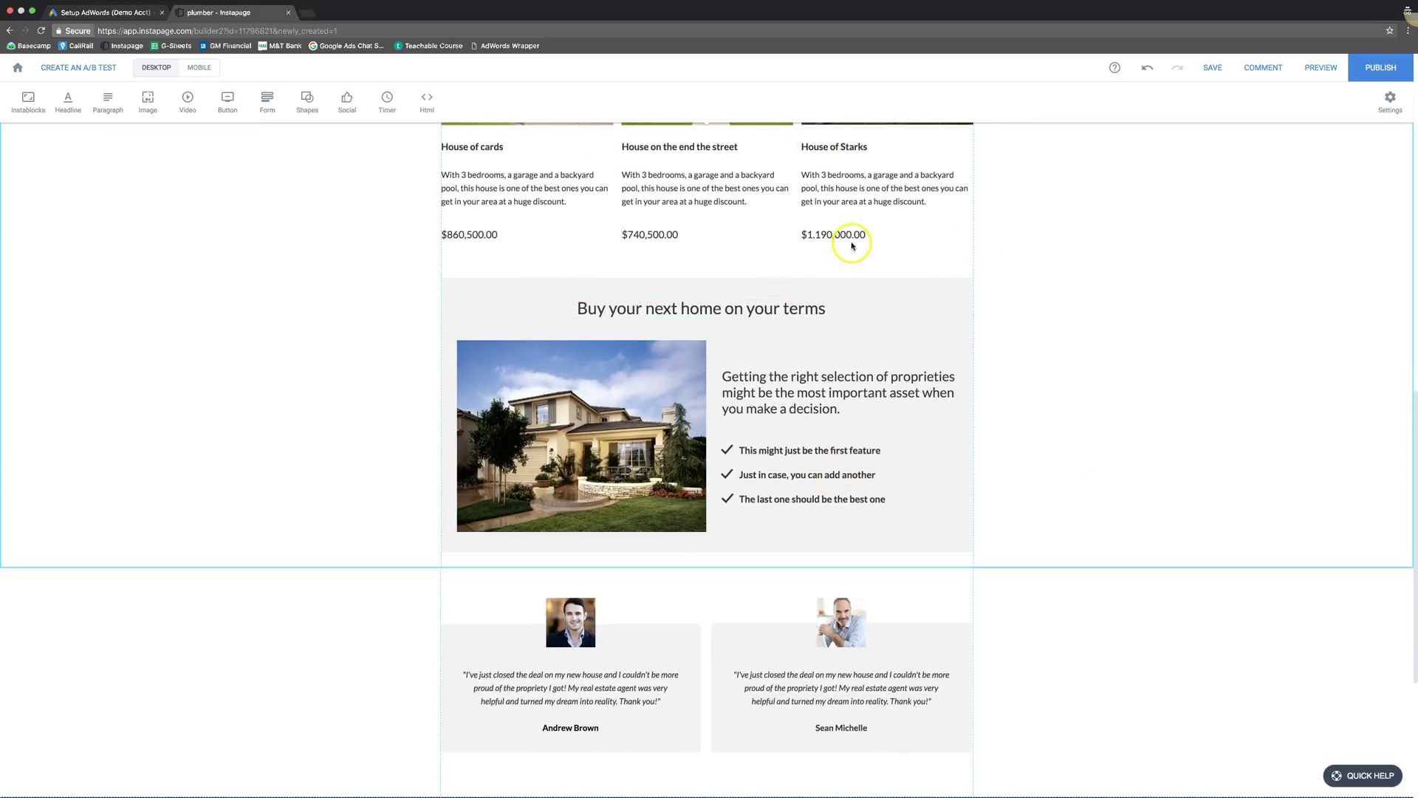
scroll(1126, 362, down, 1)
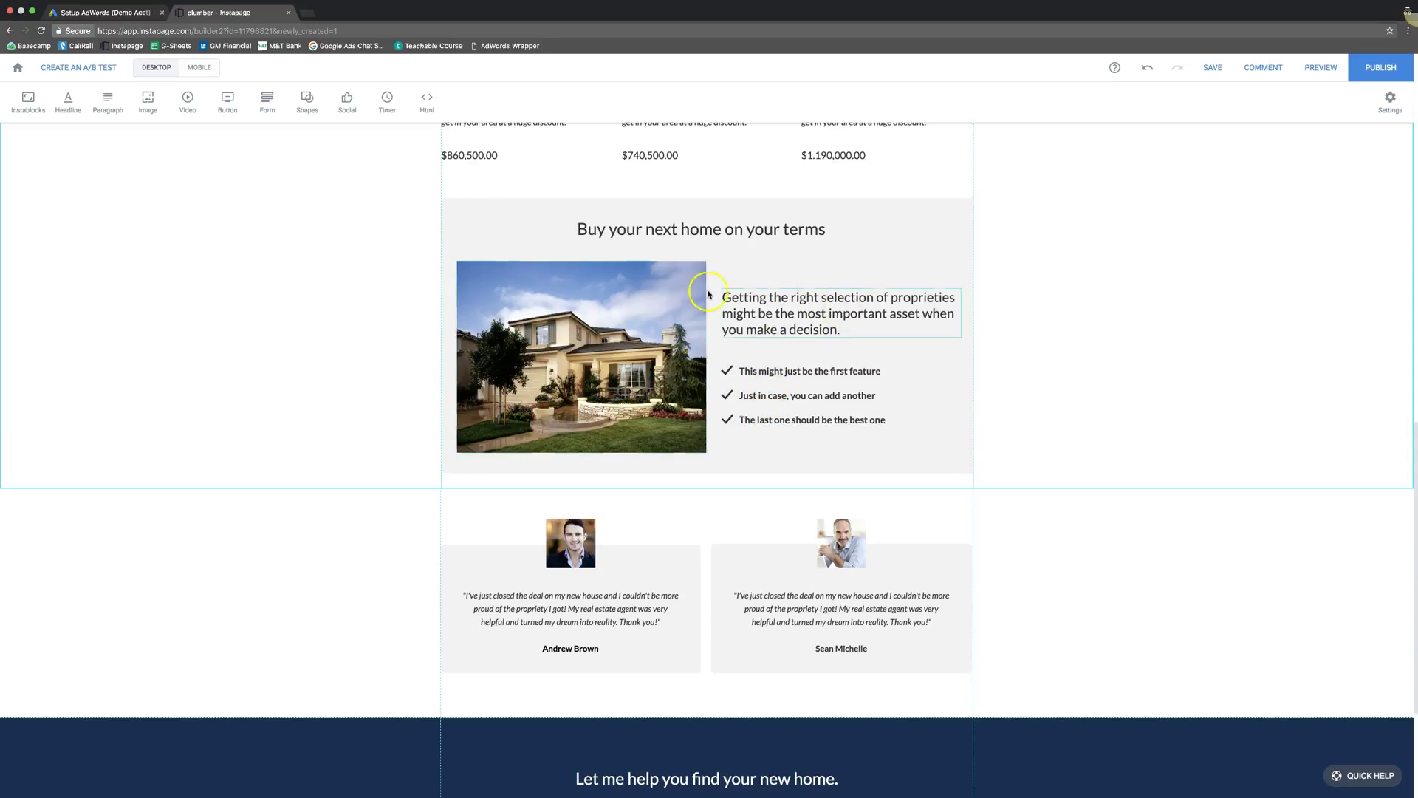
scroll(1070, 375, down, 1)
scroll(1070, 374, down, 3)
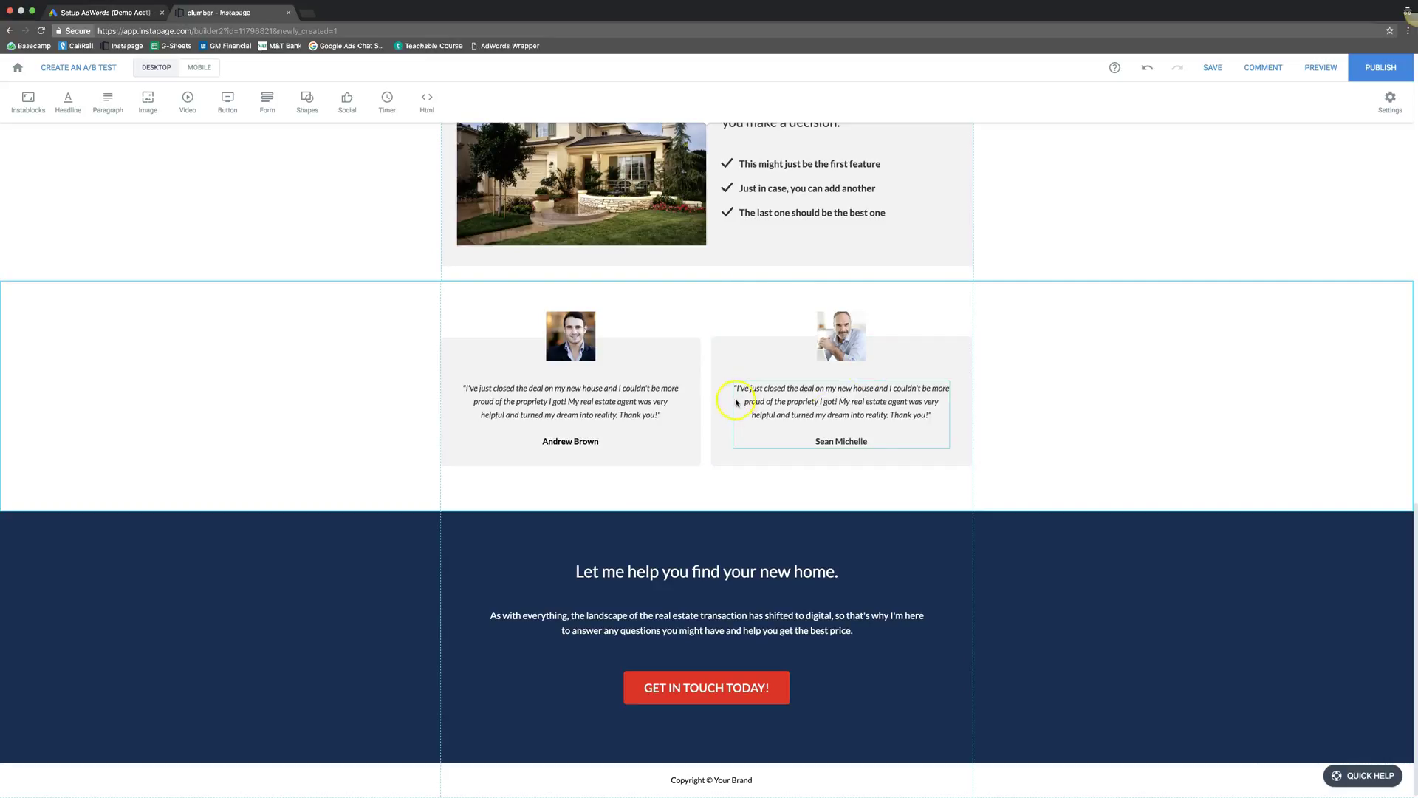
scroll(1172, 374, down, 1)
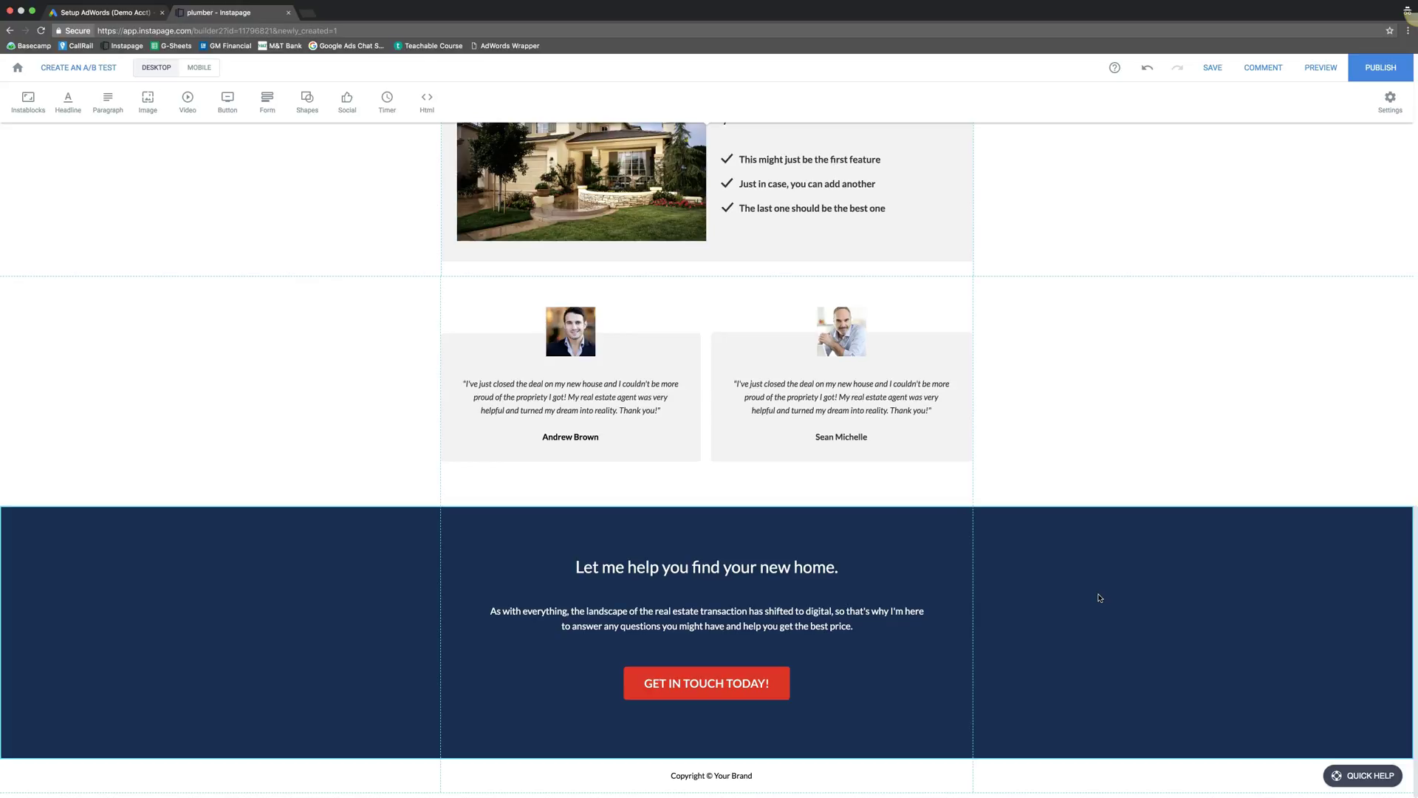
click(727, 780)
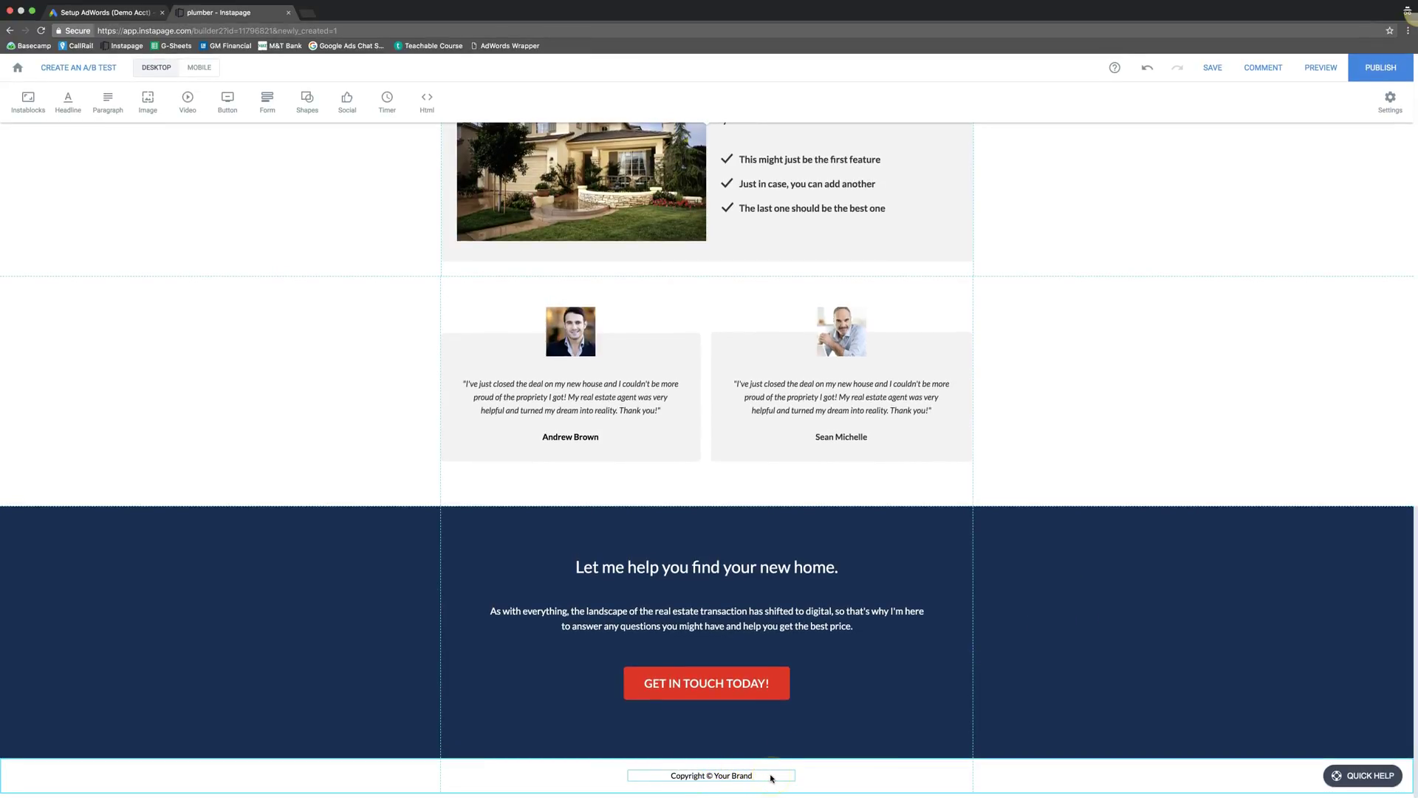
scroll(1037, 605, up, 5)
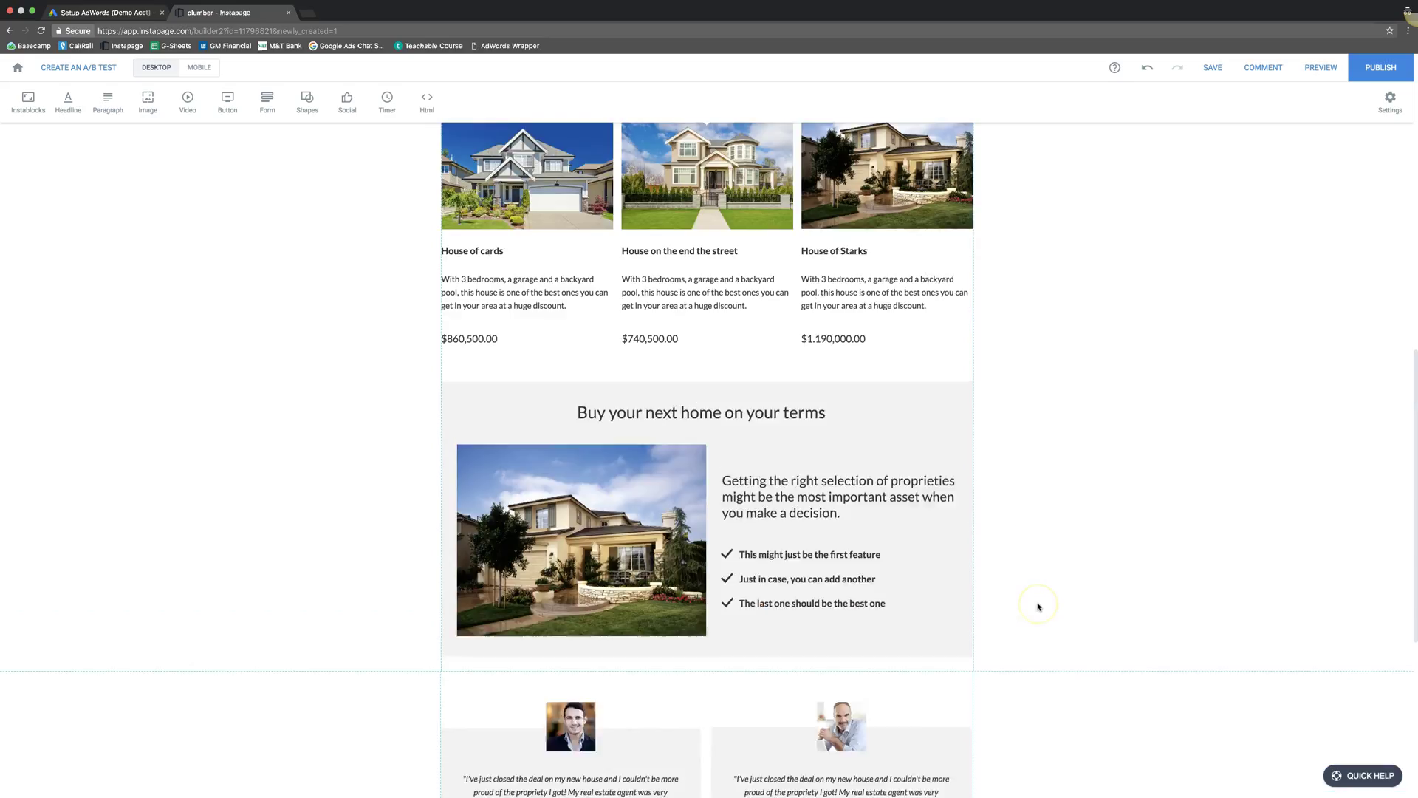
scroll(1038, 606, up, 1)
scroll(1041, 510, up, 3)
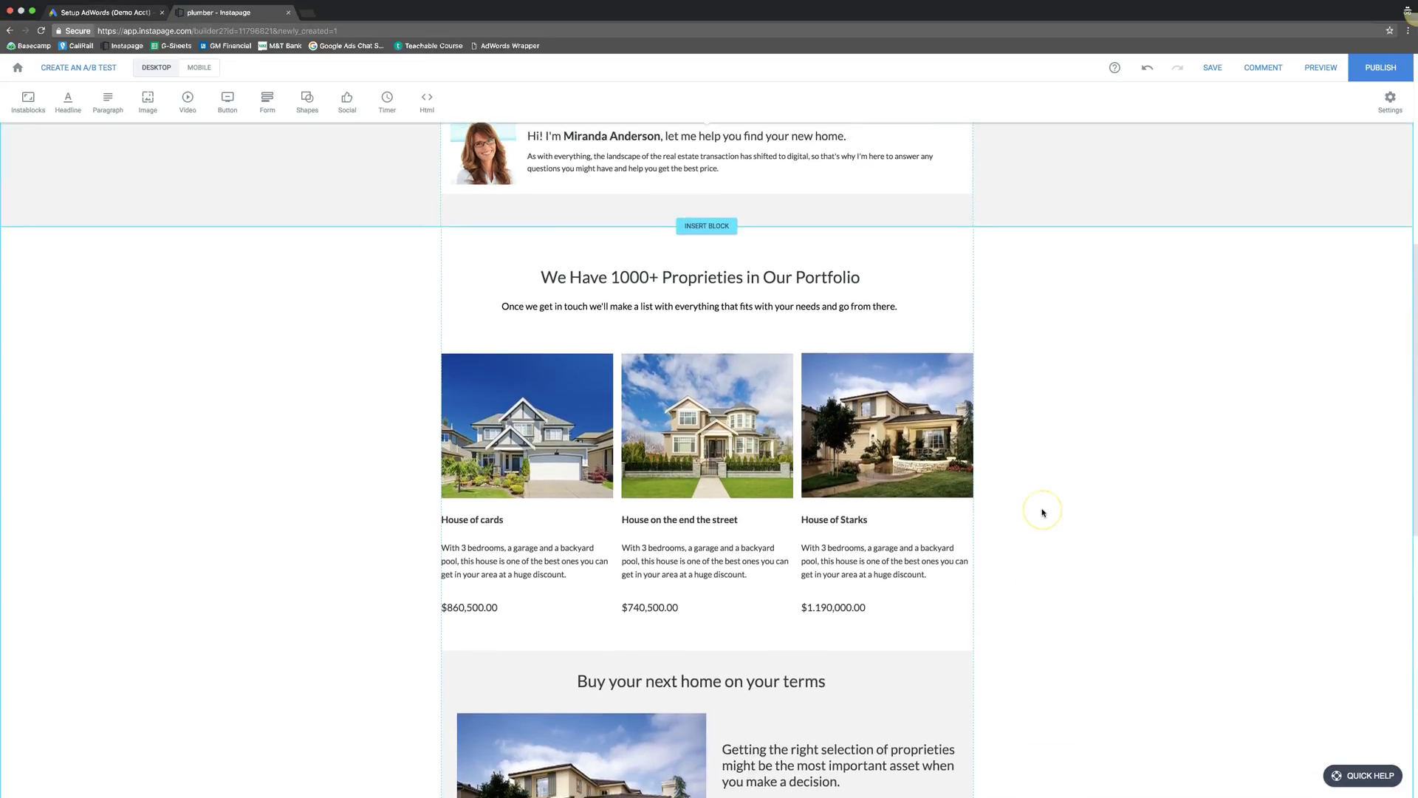
scroll(1042, 510, up, 1)
scroll(1041, 510, down, 8)
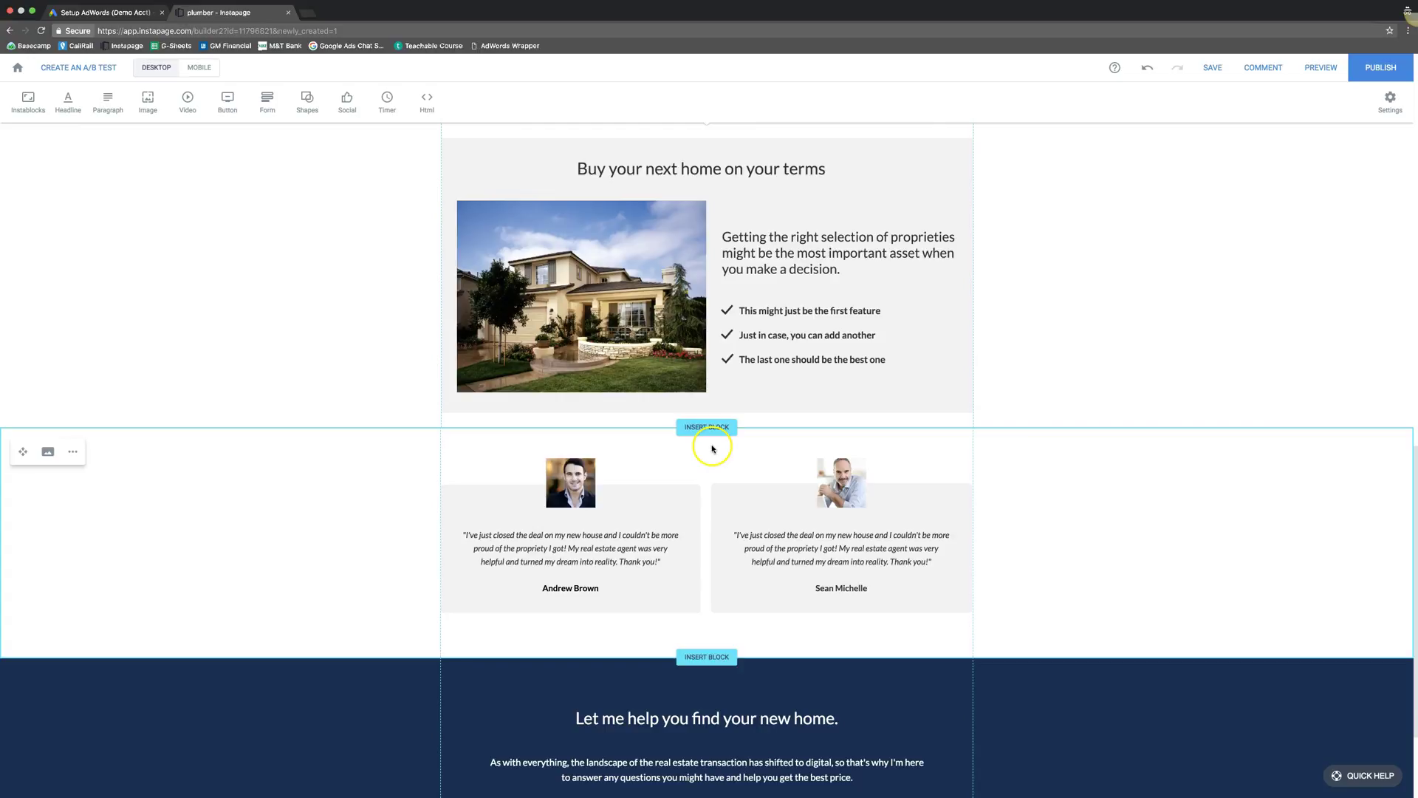
Insert a new blank block above the testimonials and drag its bottom edge down
click(706, 427)
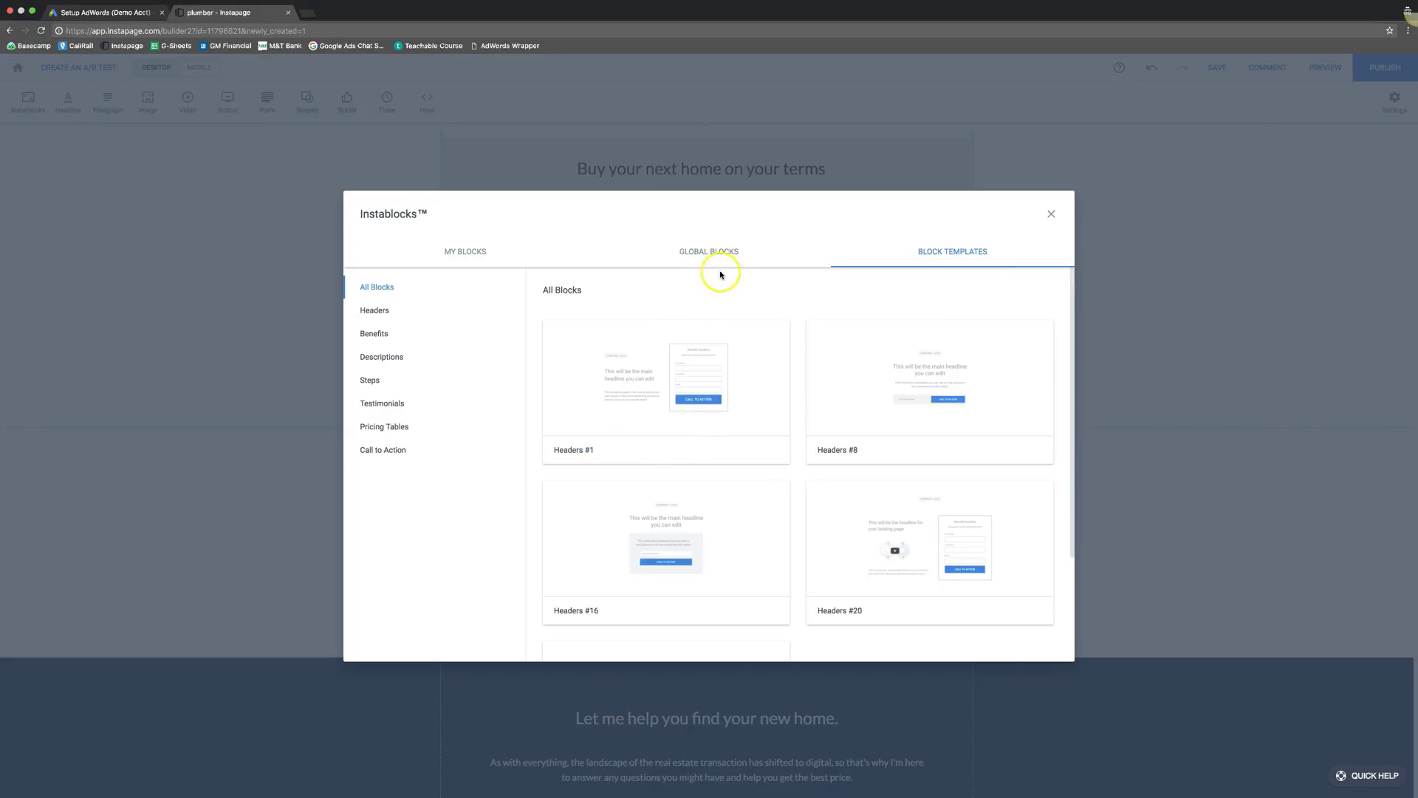
click(694, 257)
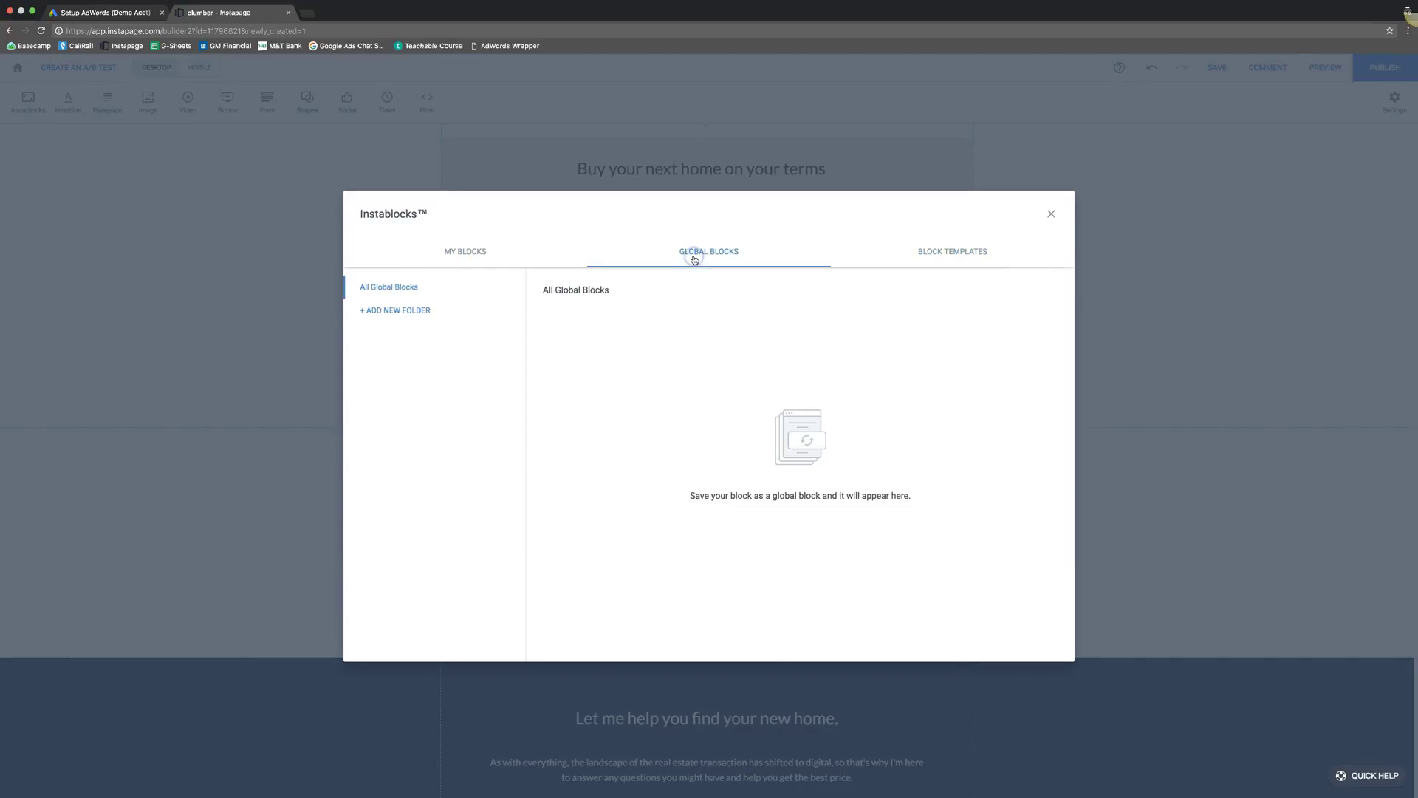
click(456, 254)
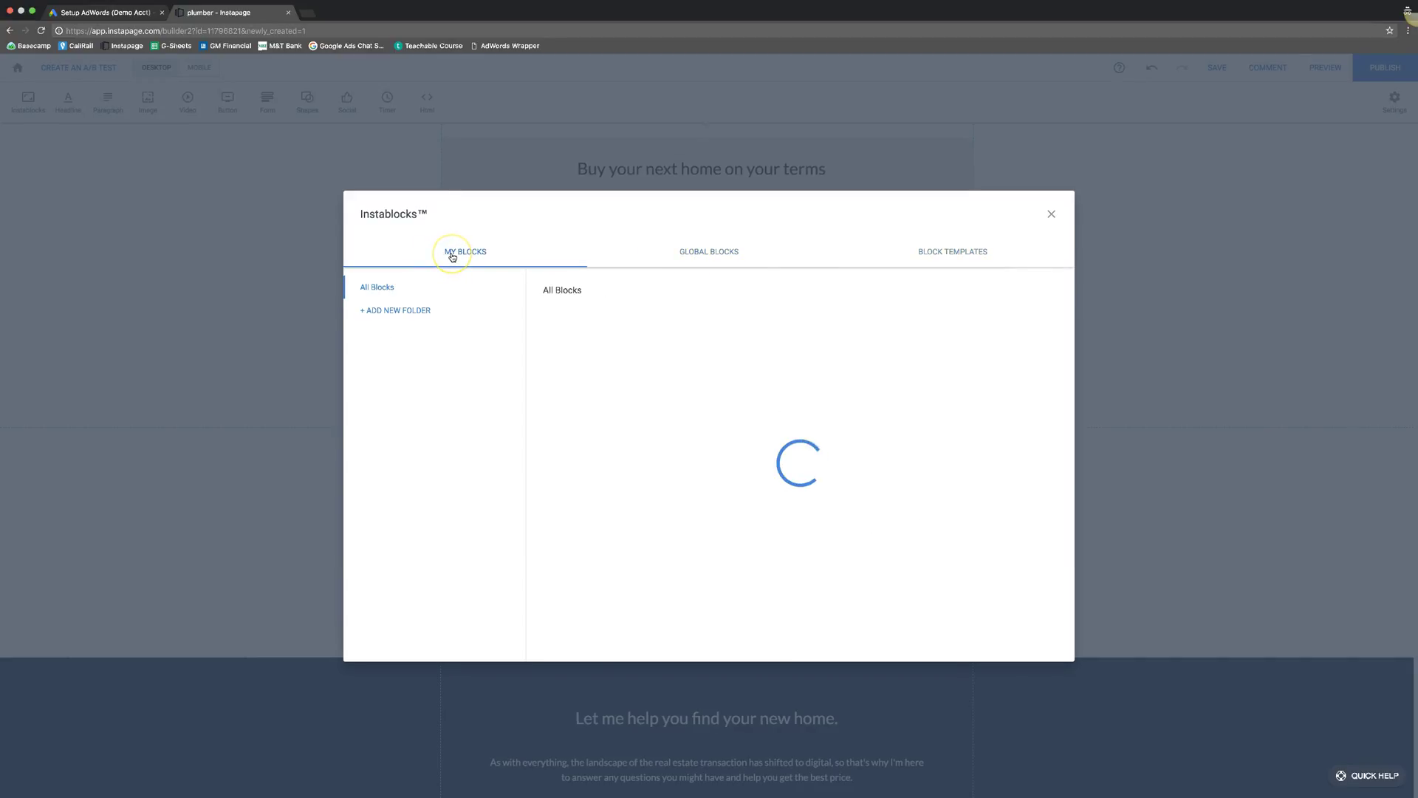
click(796, 517)
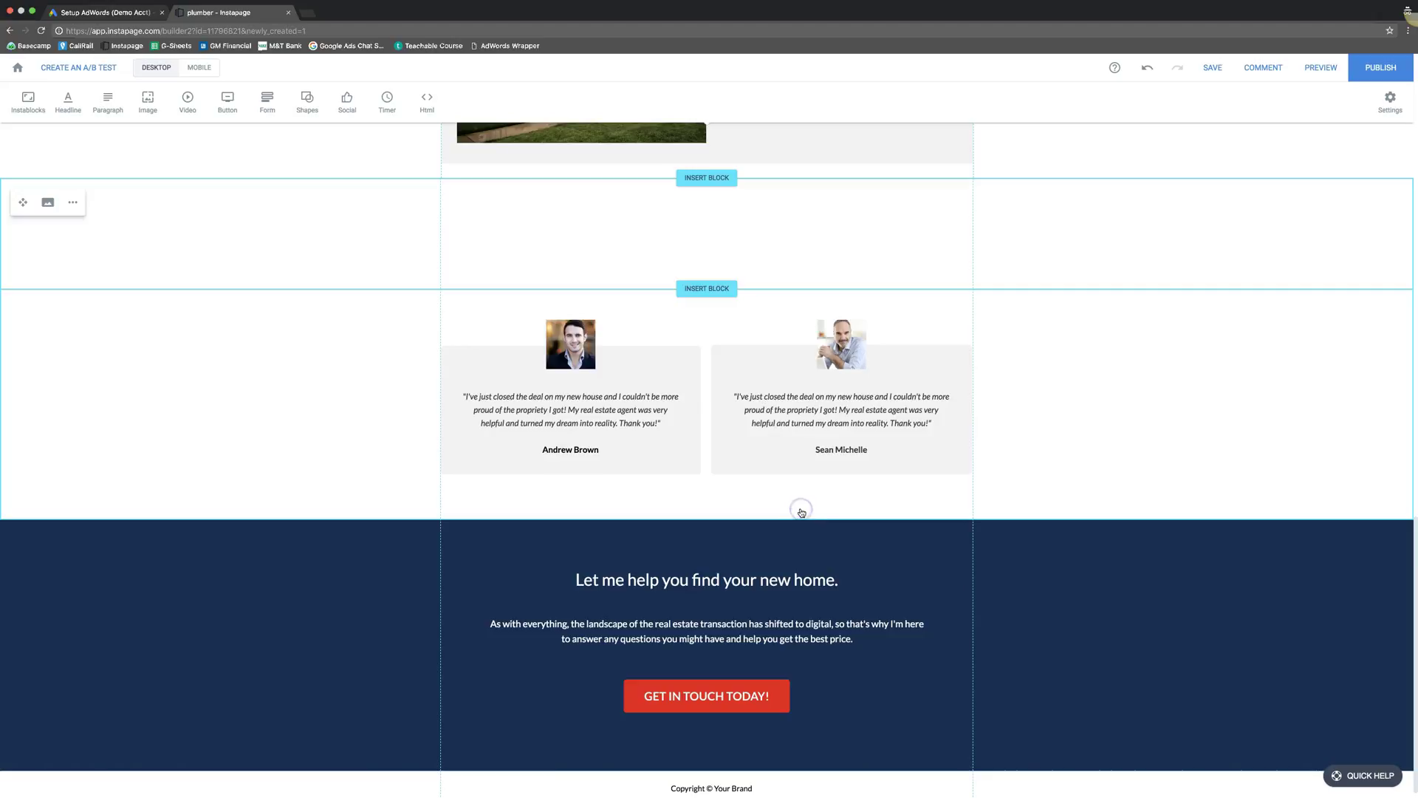
drag(654, 286, 661, 431)
Scroll the page to review the new section, then select the ULTIMATELEAD logo
scroll(902, 339, up, 2)
scroll(902, 339, up, 2)
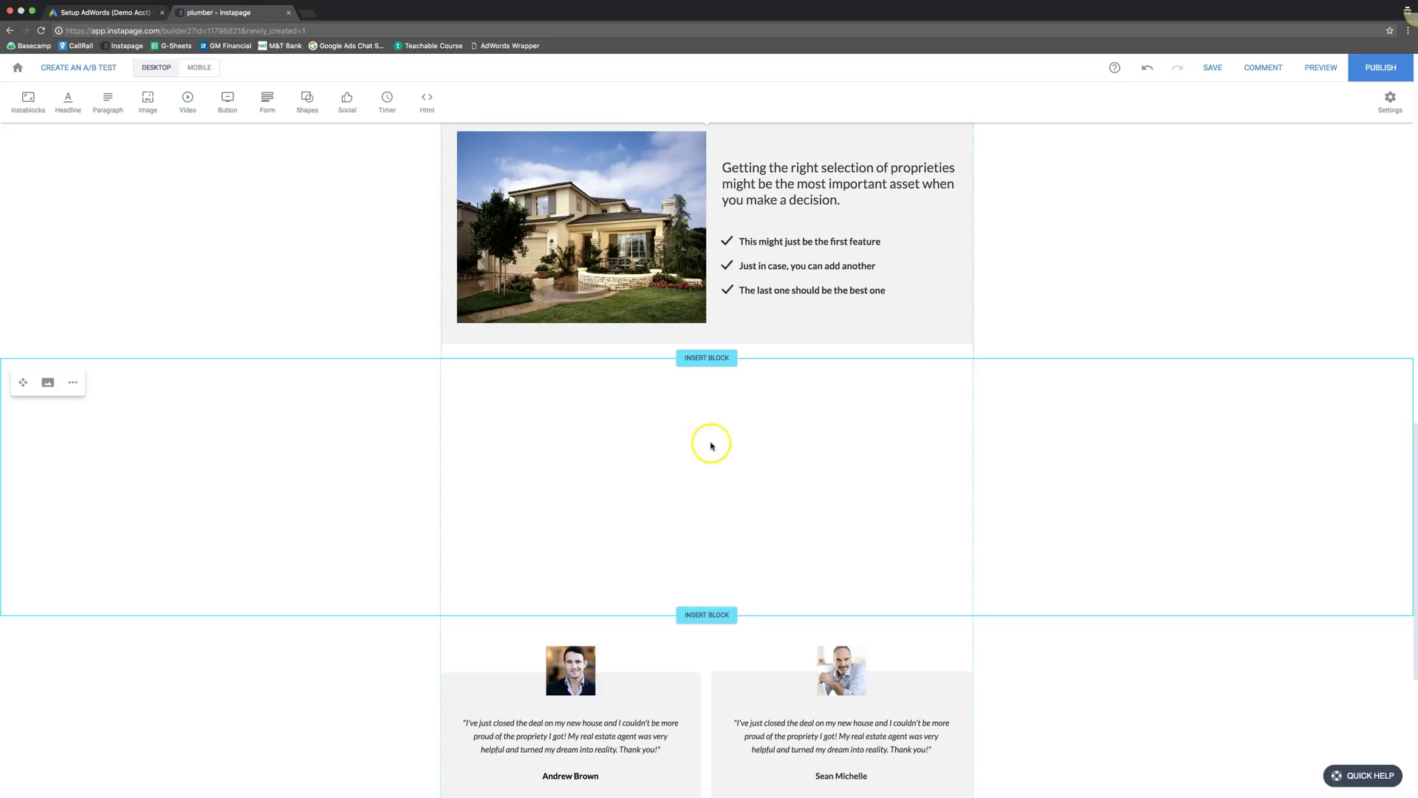
scroll(1087, 466, up, 1)
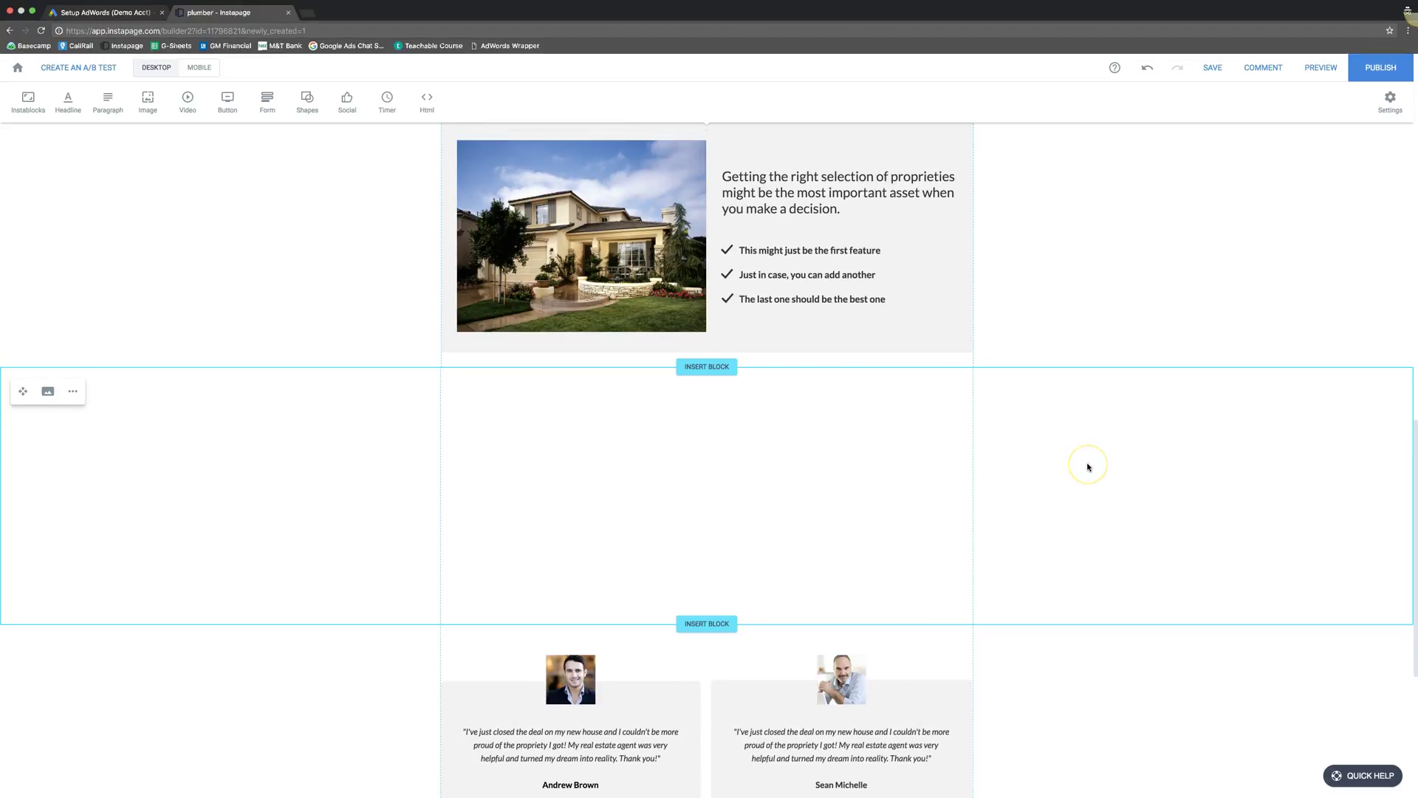
scroll(1087, 466, up, 5)
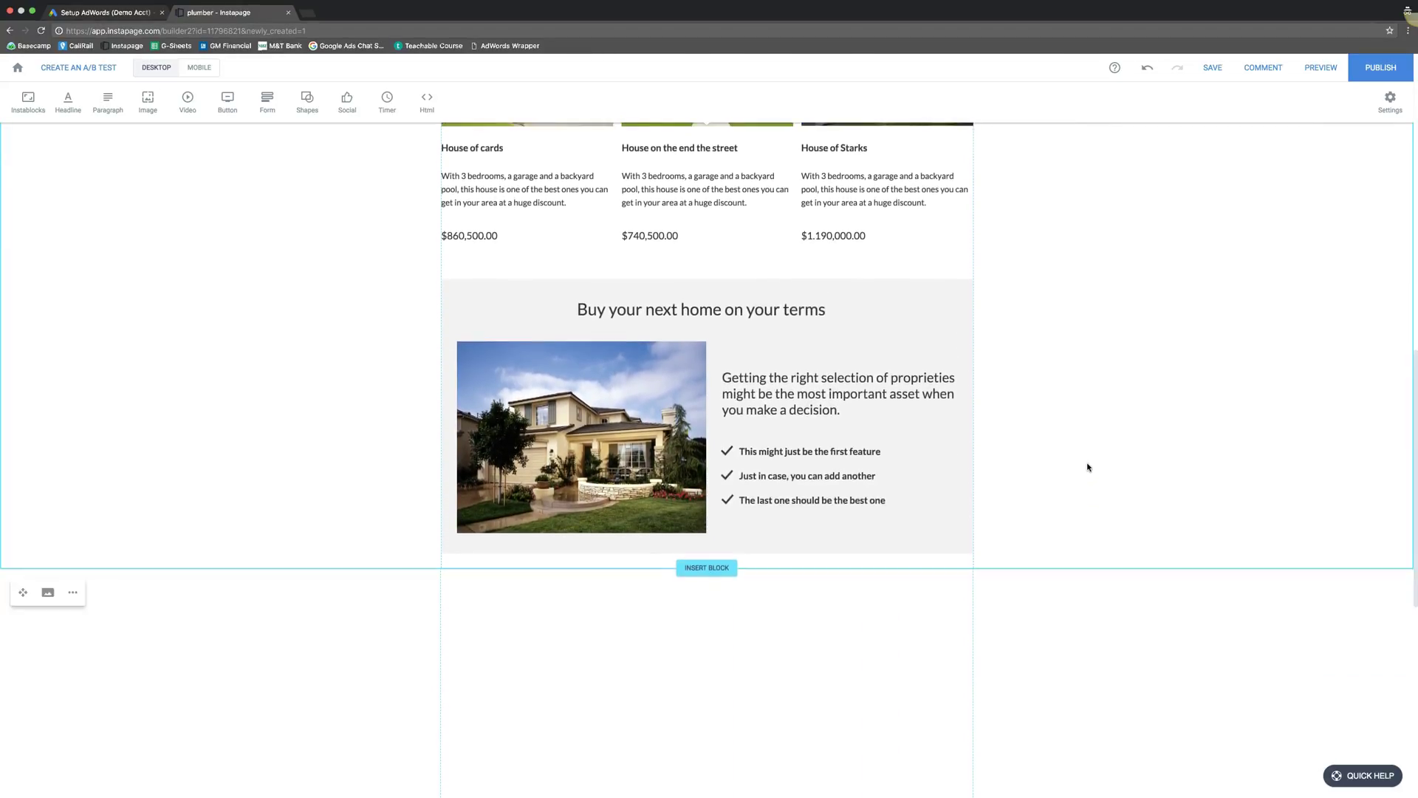
scroll(1087, 466, down, 4)
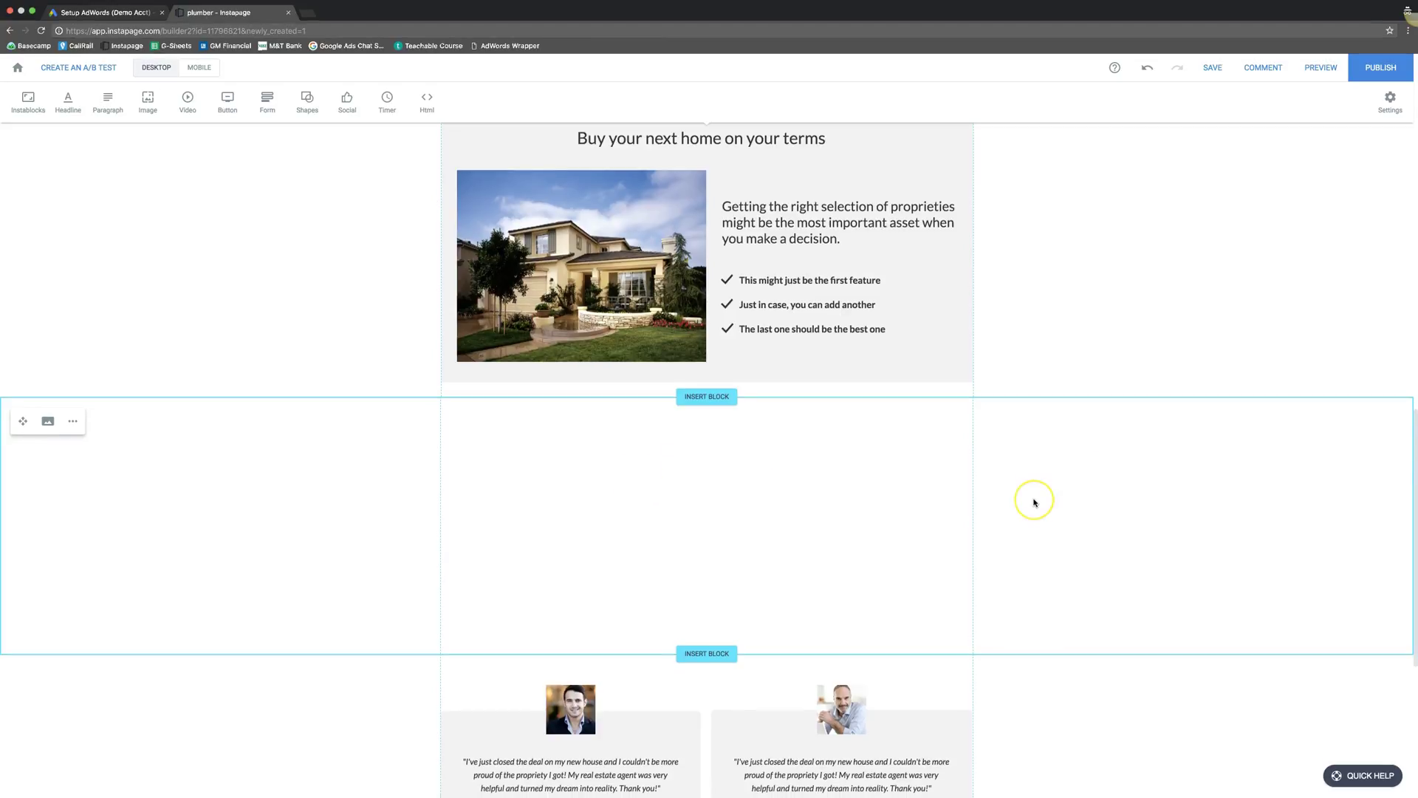
scroll(1034, 502, down, 5)
scroll(1034, 503, up, 6)
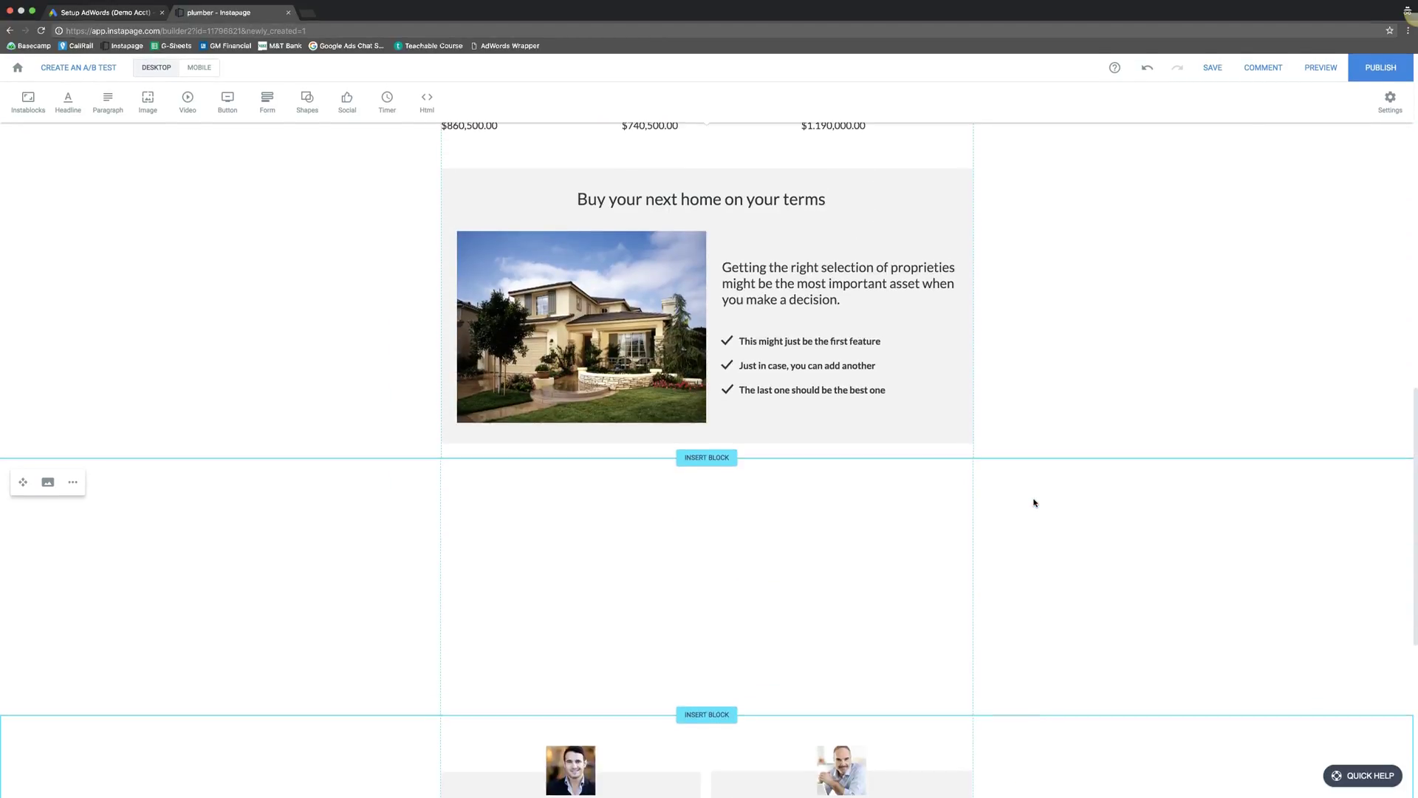
scroll(1033, 502, up, 15)
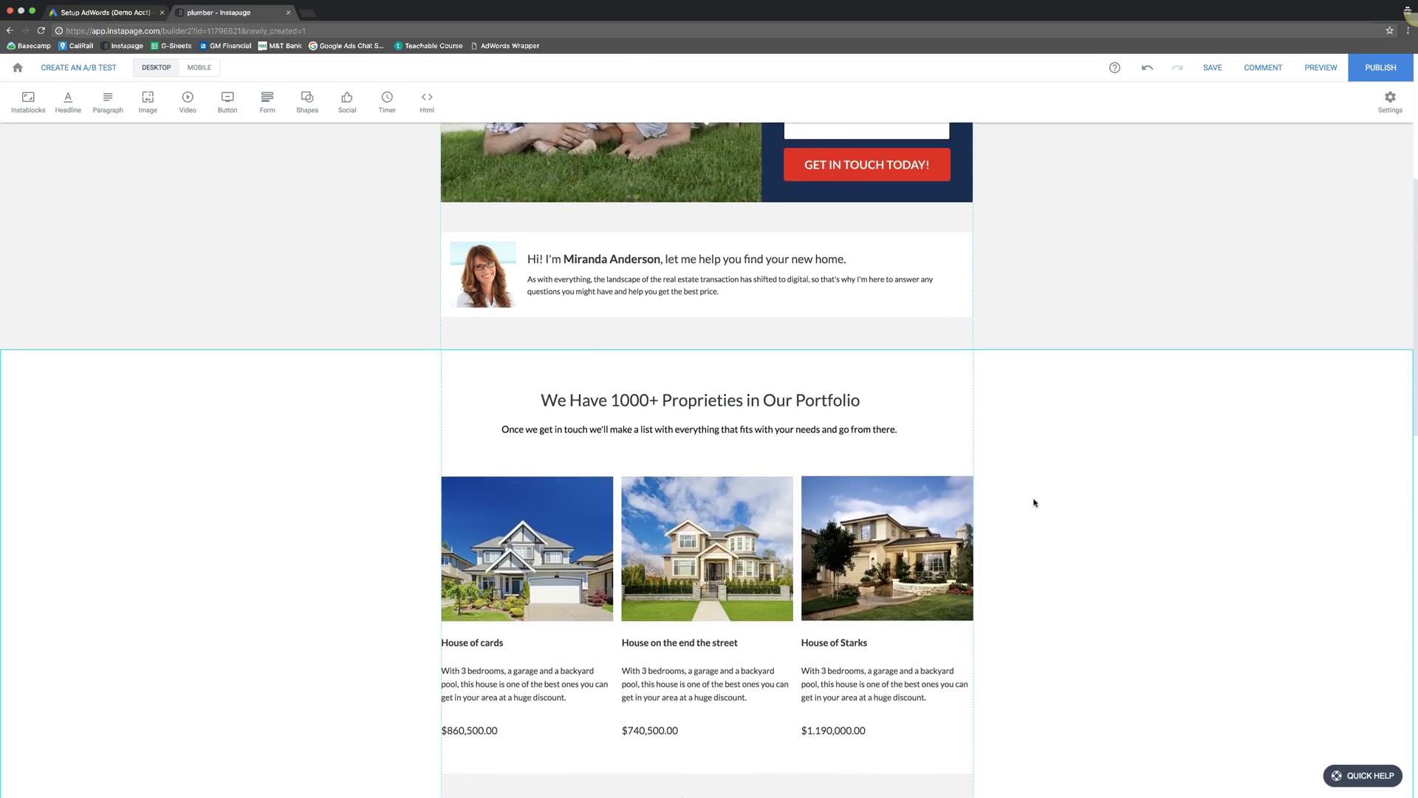
click(1073, 467)
scroll(1072, 469, down, 1)
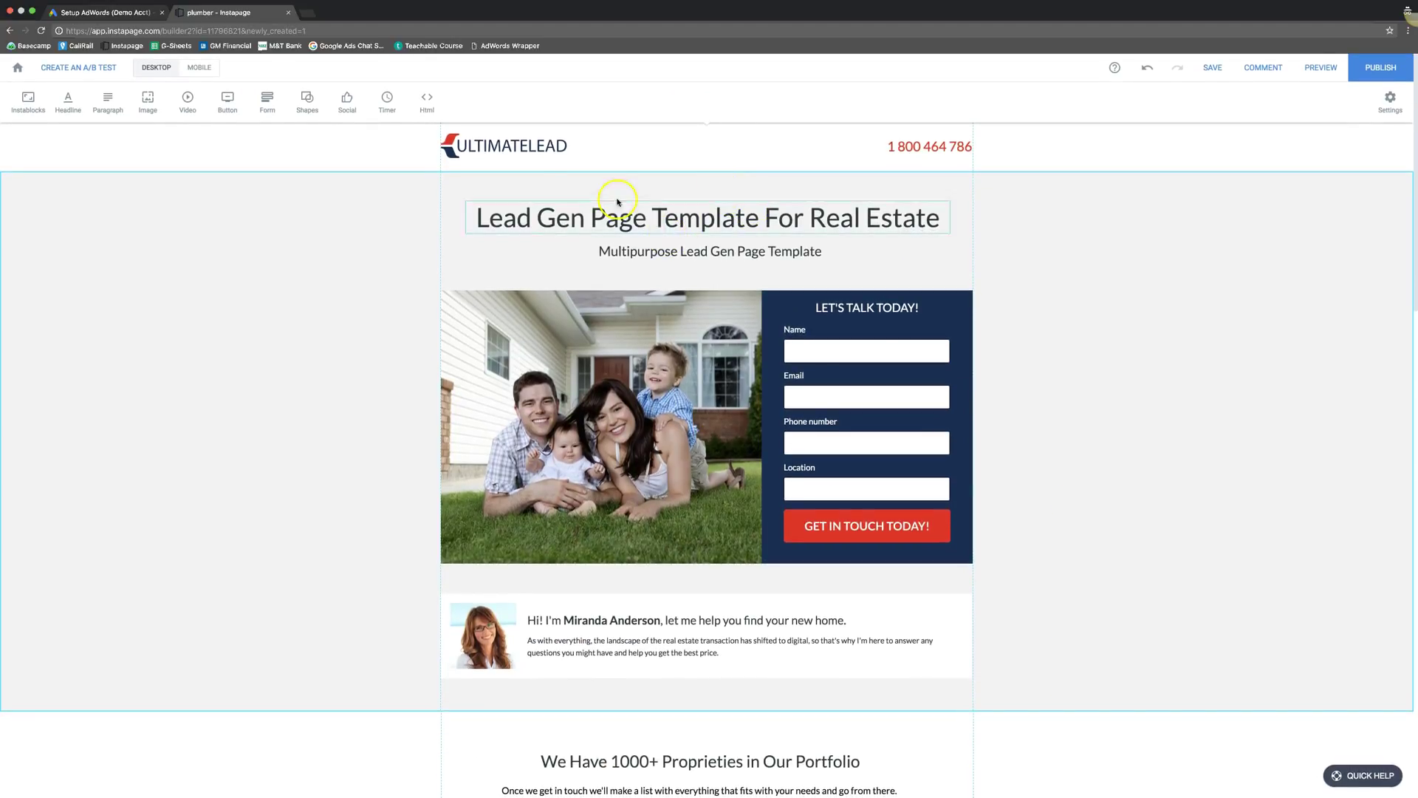
click(515, 150)
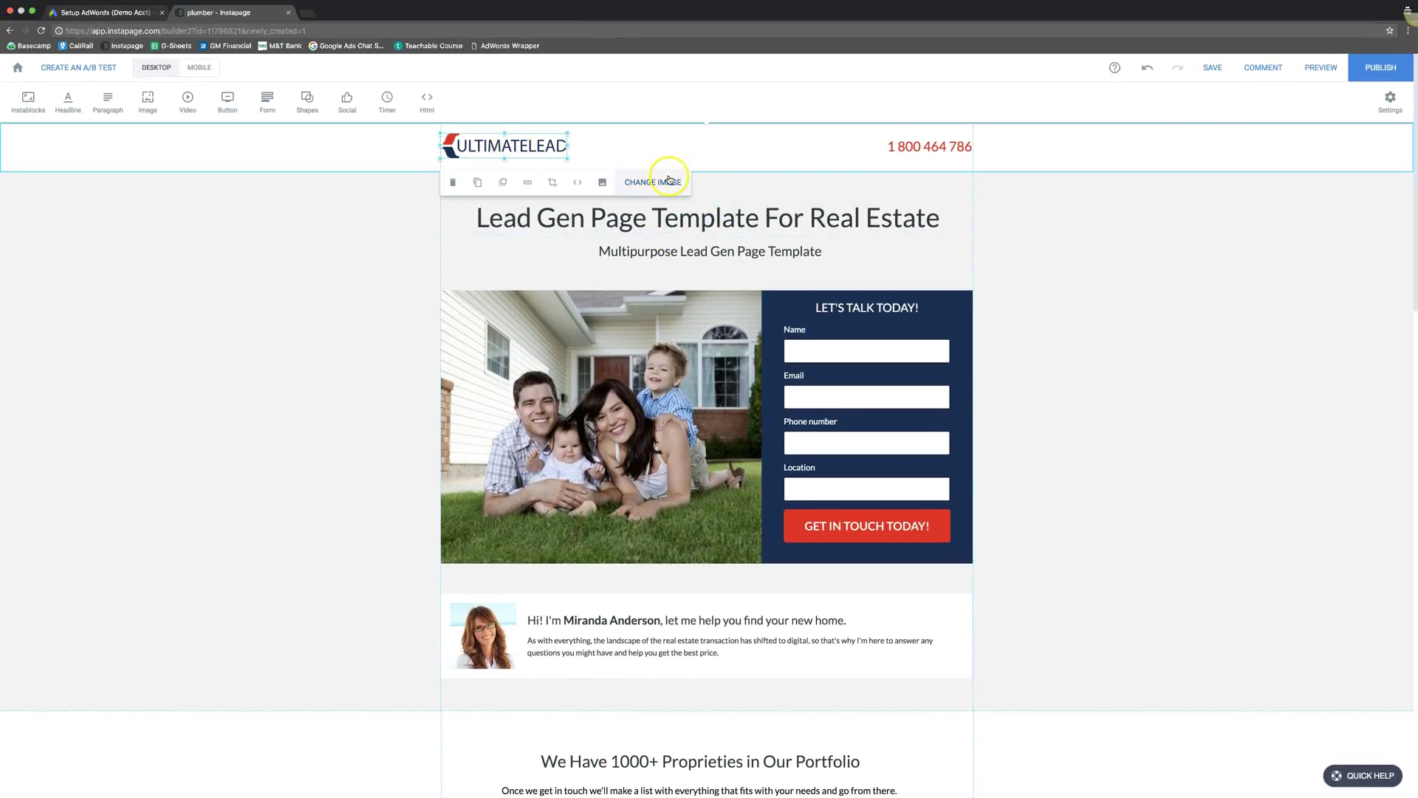
Edit the header phone number text and nudge the main headline slightly left
click(928, 146)
click(931, 147)
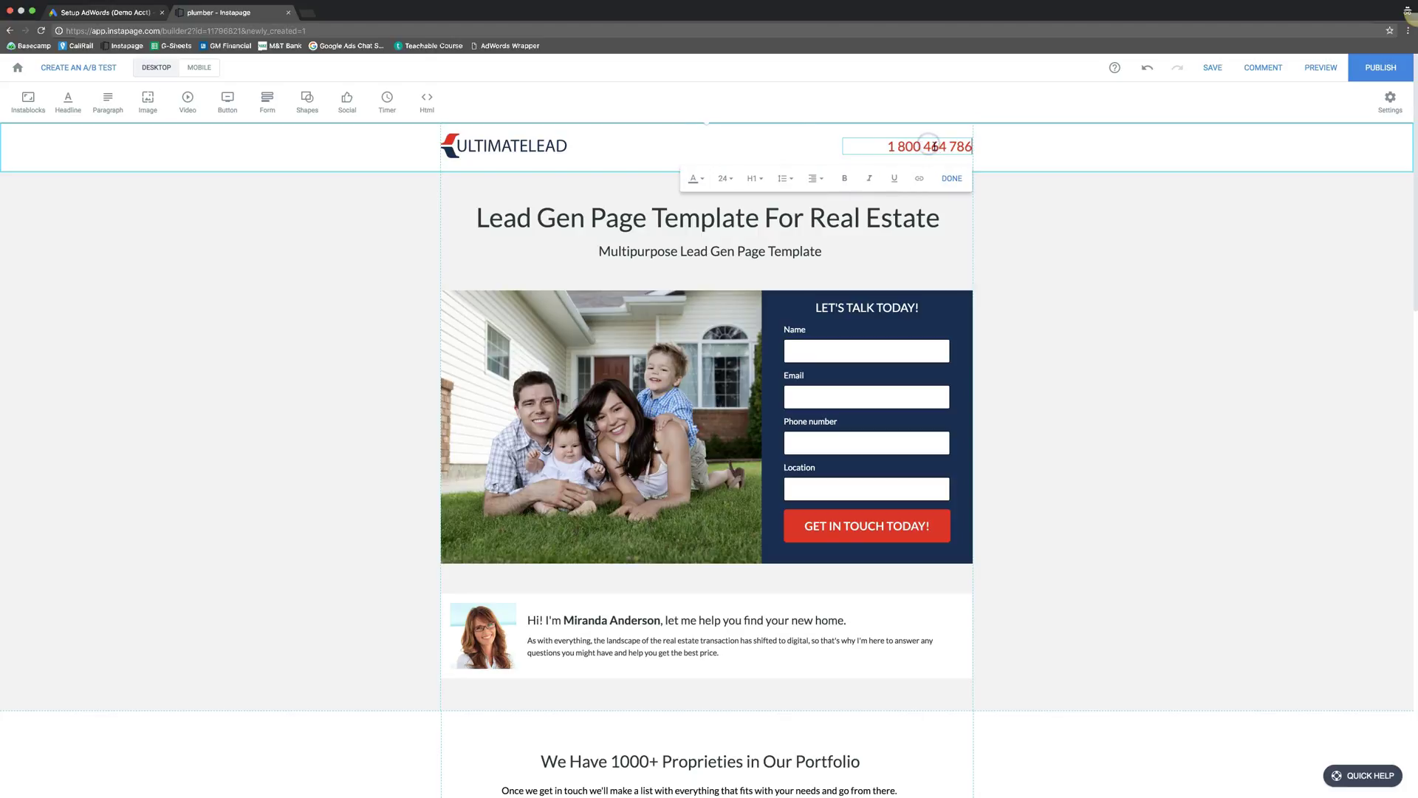
click(1069, 193)
mouse_move(786, 215)
mouse_down()
mouse_move(764, 214)
mouse_move(787, 212)
mouse_up()
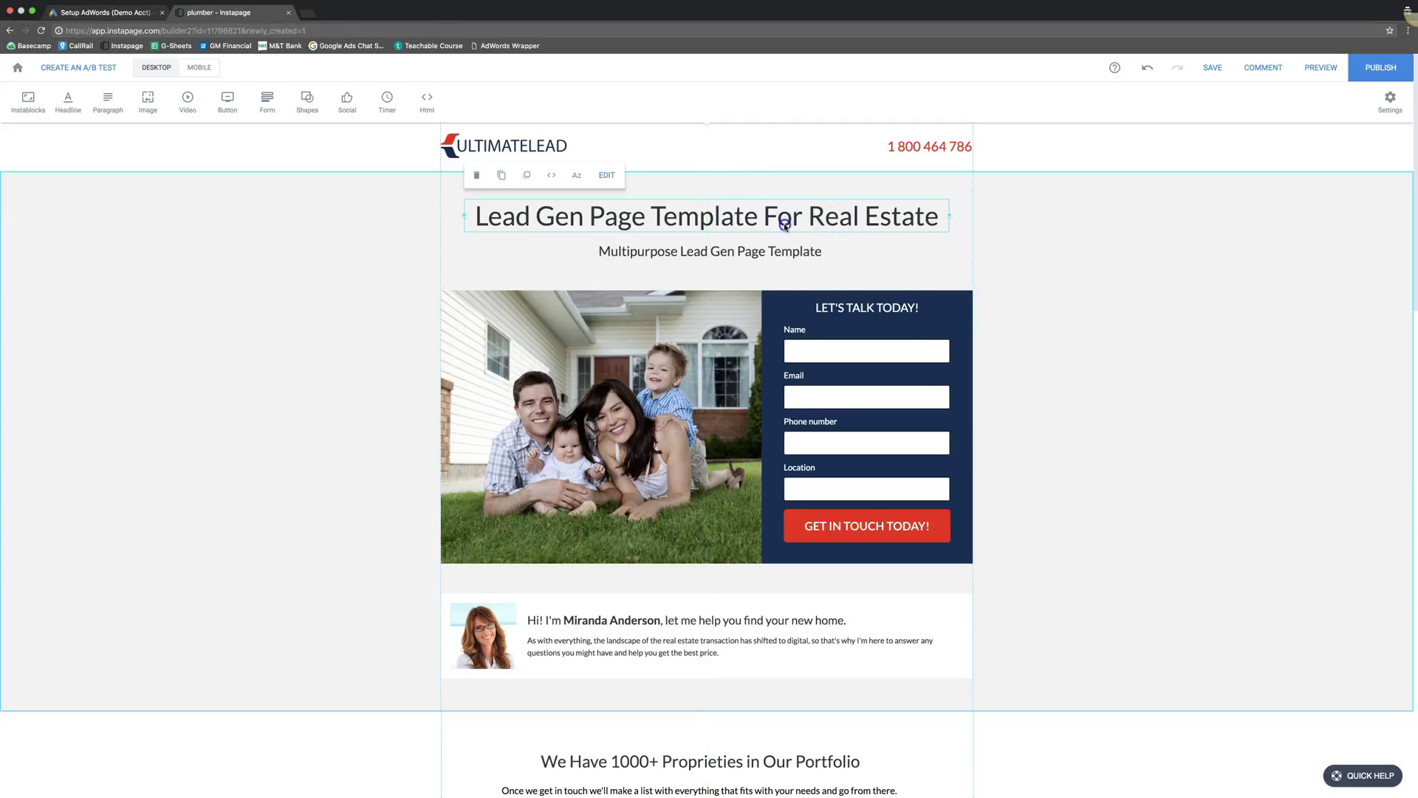
Replace the main headline text with 'Need a Plumber?'
double_click(784, 225)
double_click(784, 223)
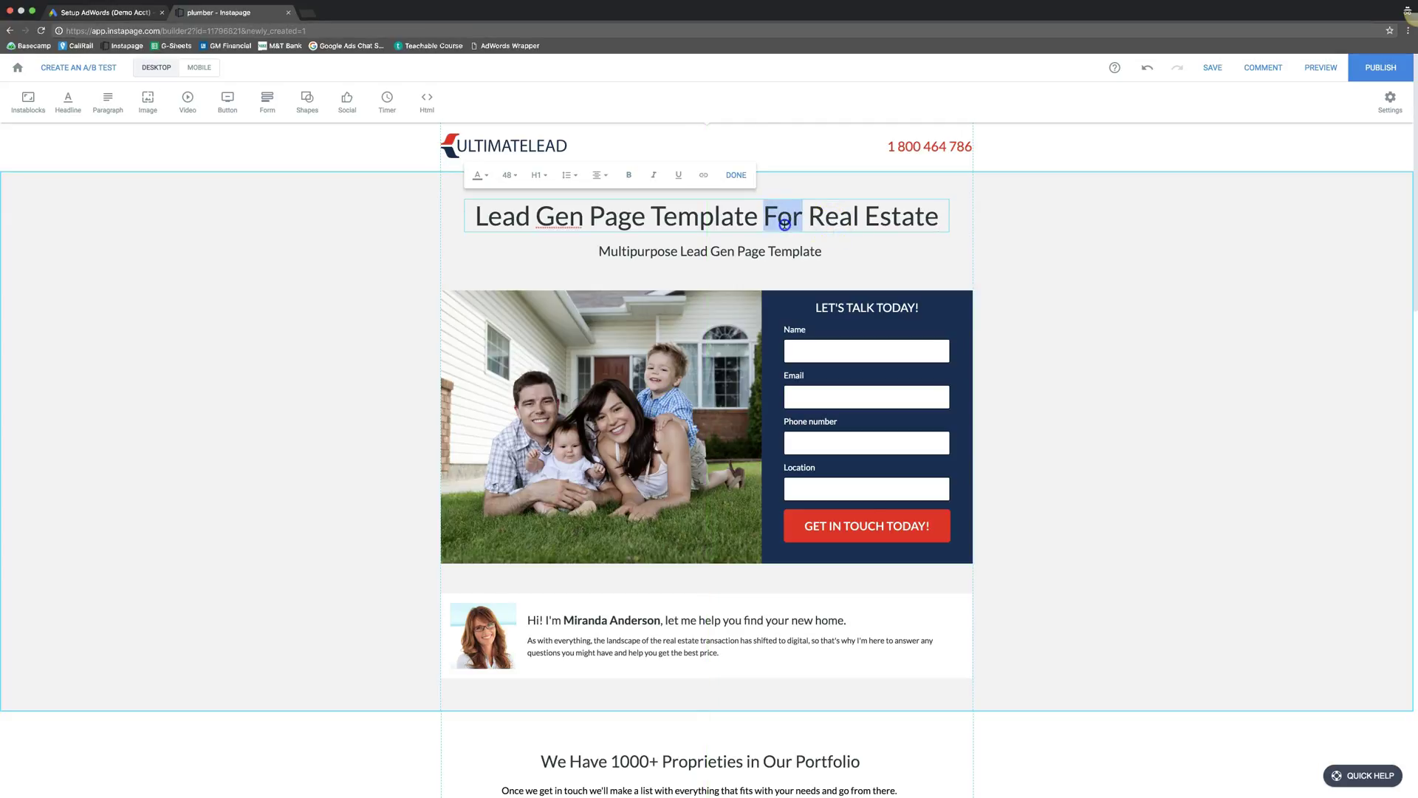
triple_click(784, 224)
text(Ne)
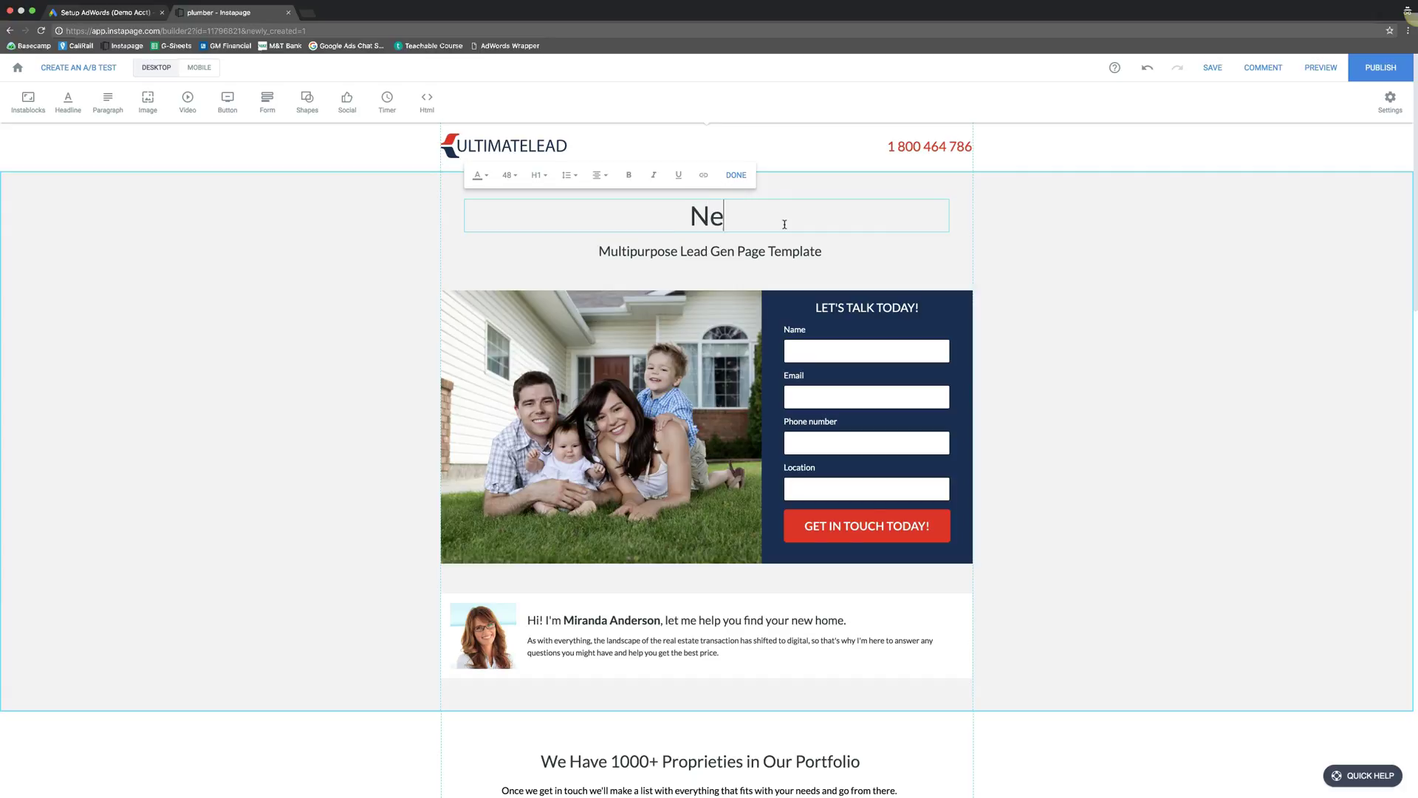
text(ed a Pl)
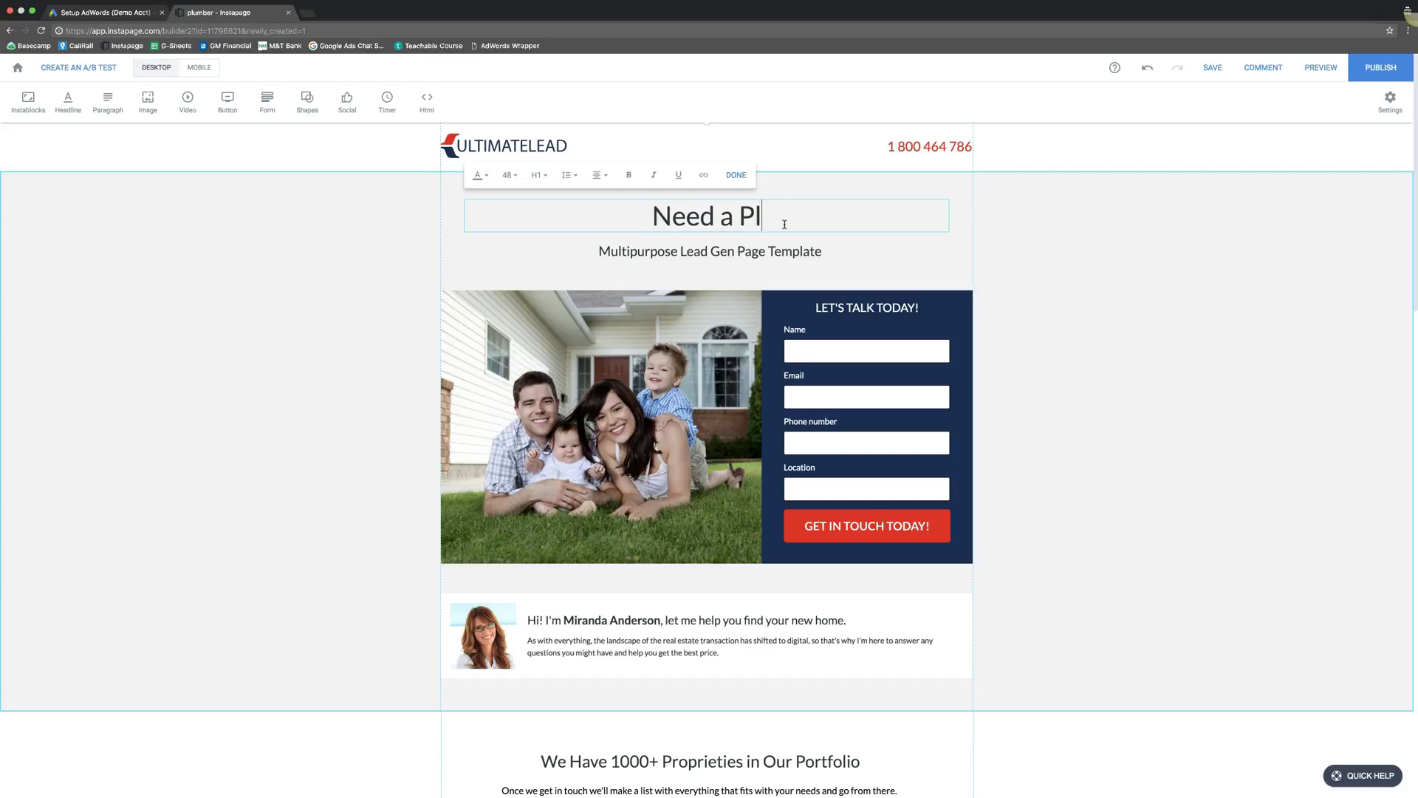
text(umber?)
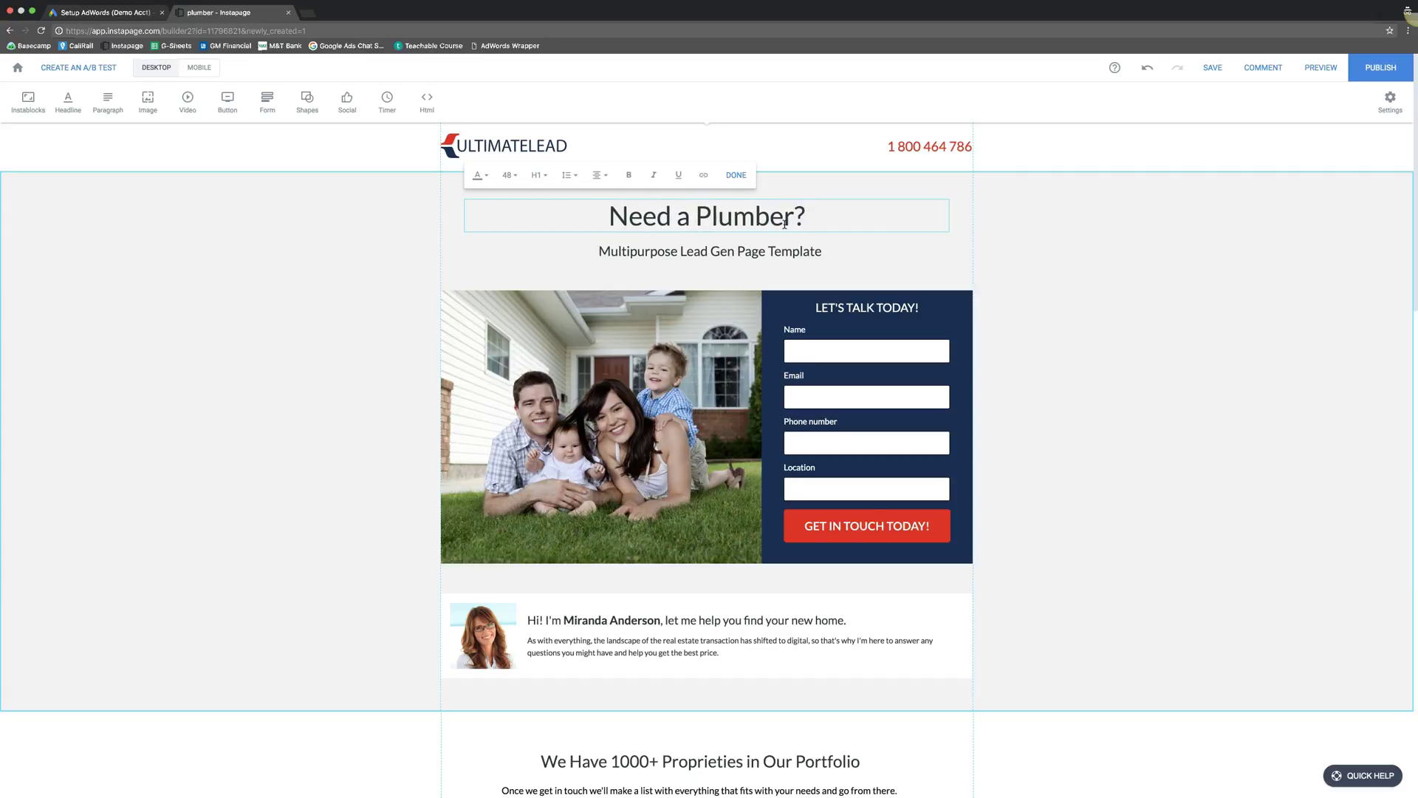
click(1128, 304)
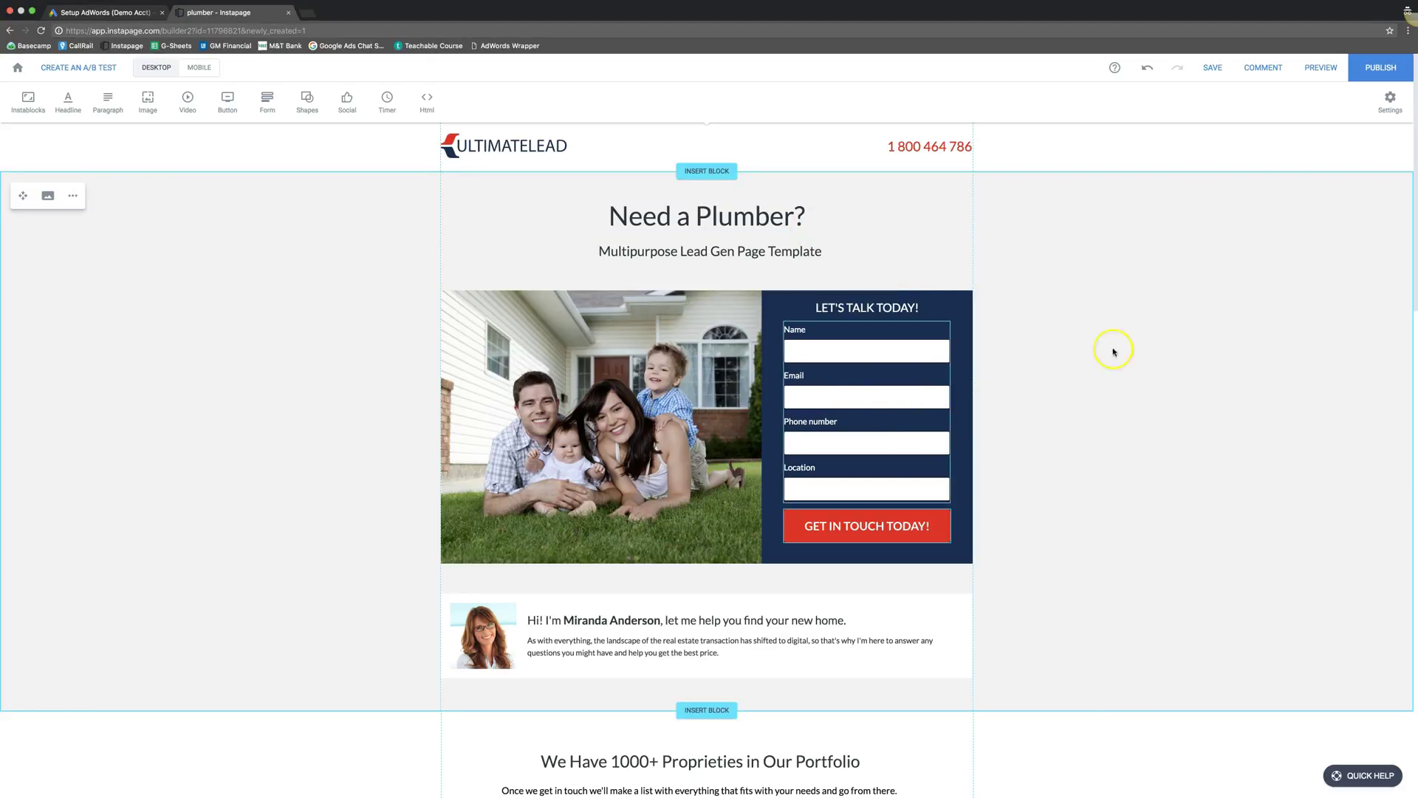
click(1389, 101)
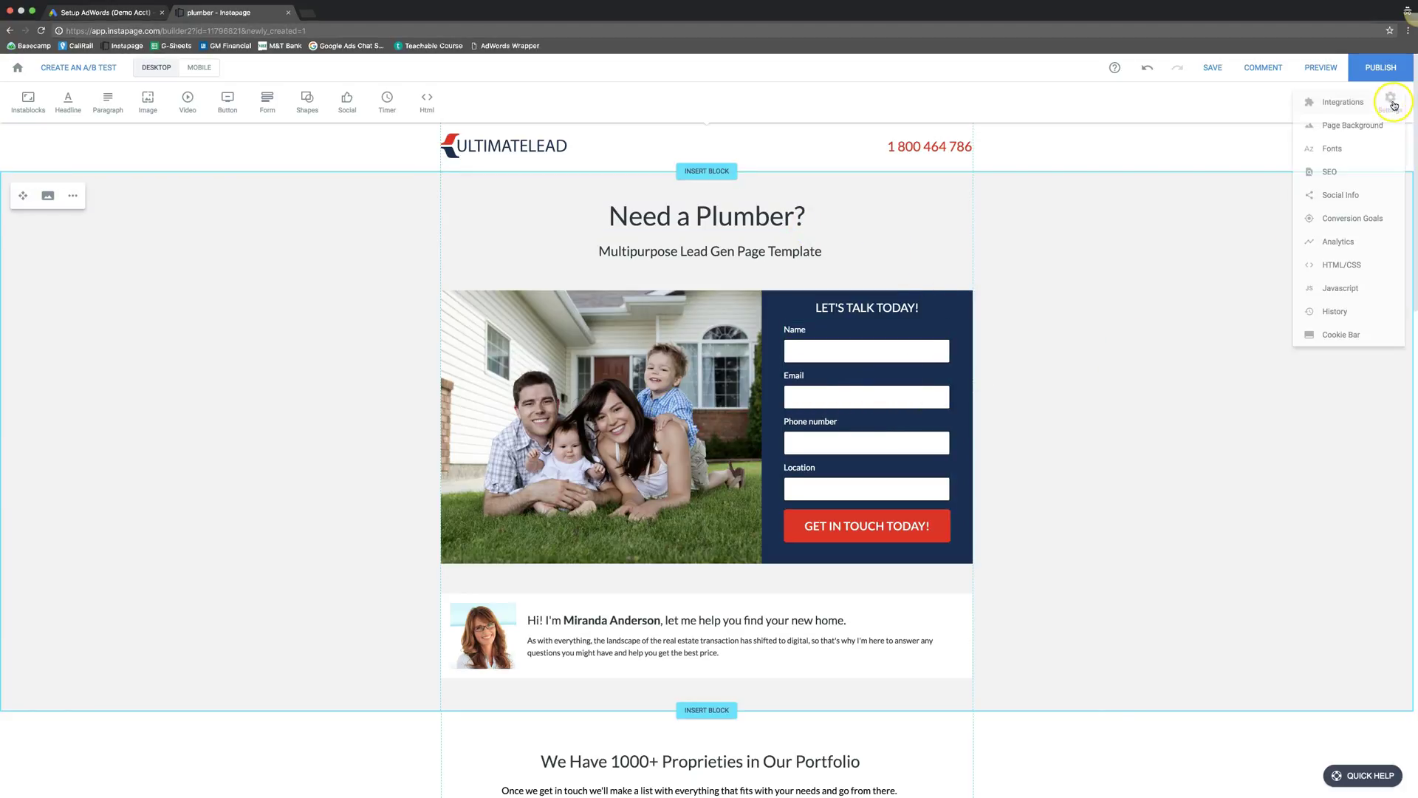
click(1332, 111)
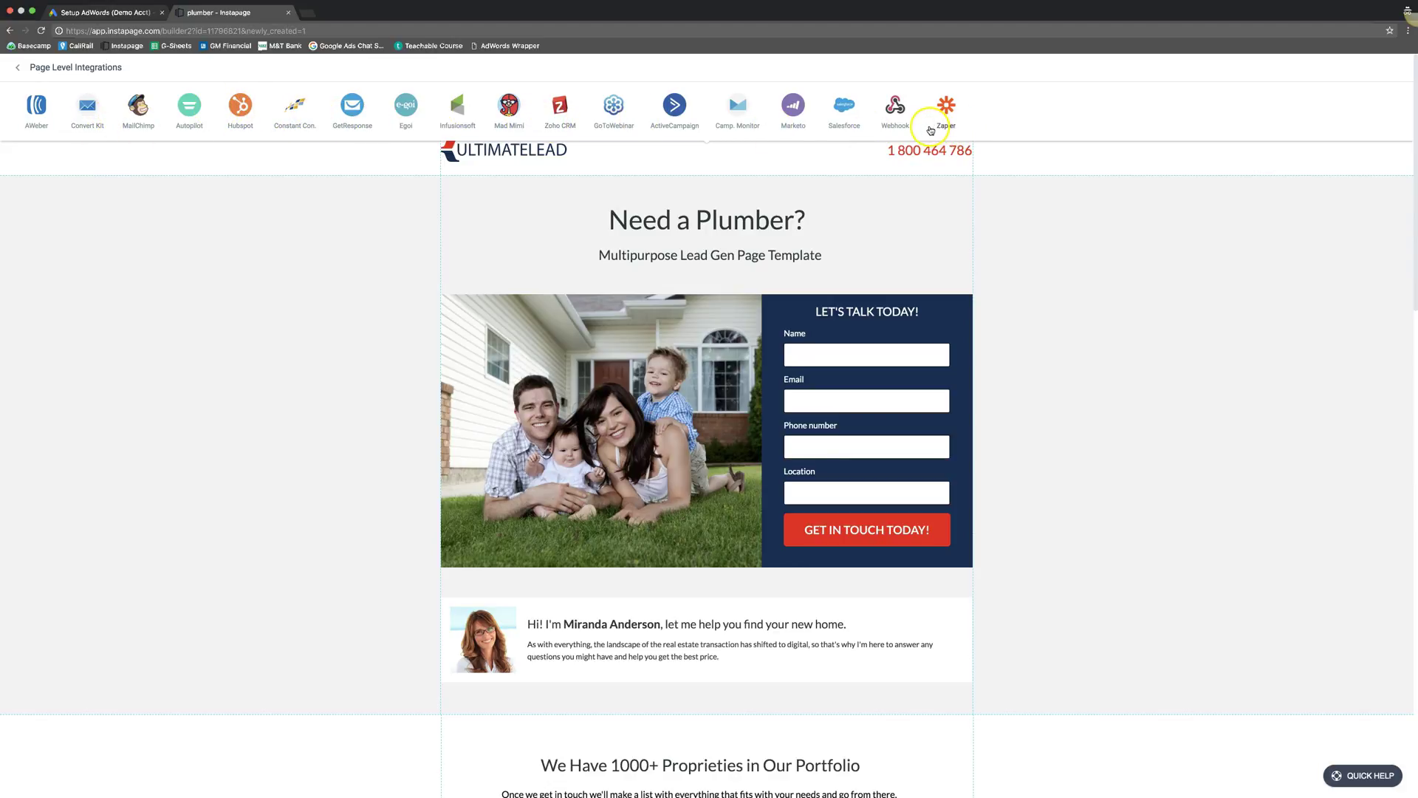
click(1134, 283)
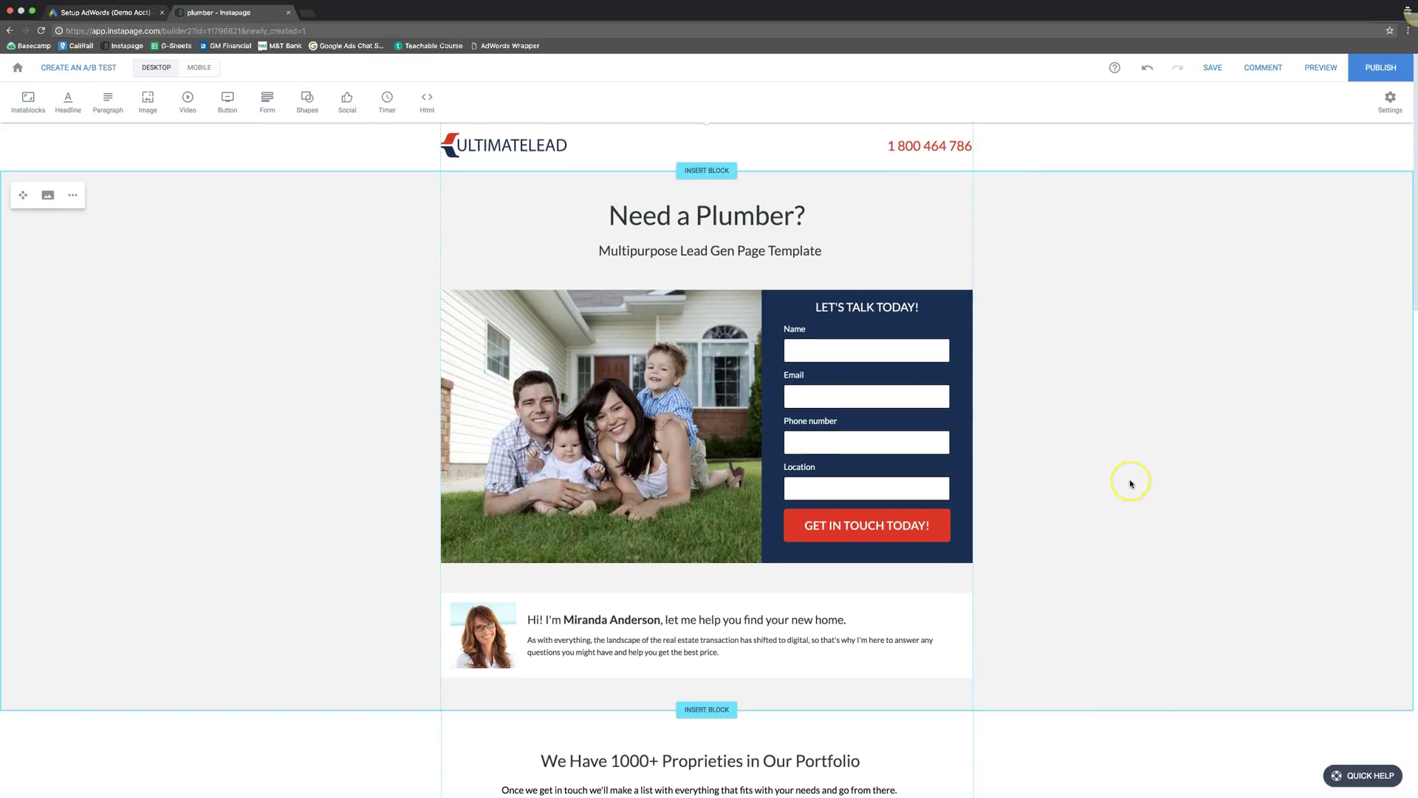
scroll(1130, 481, down, 5)
scroll(1130, 484, down, 2)
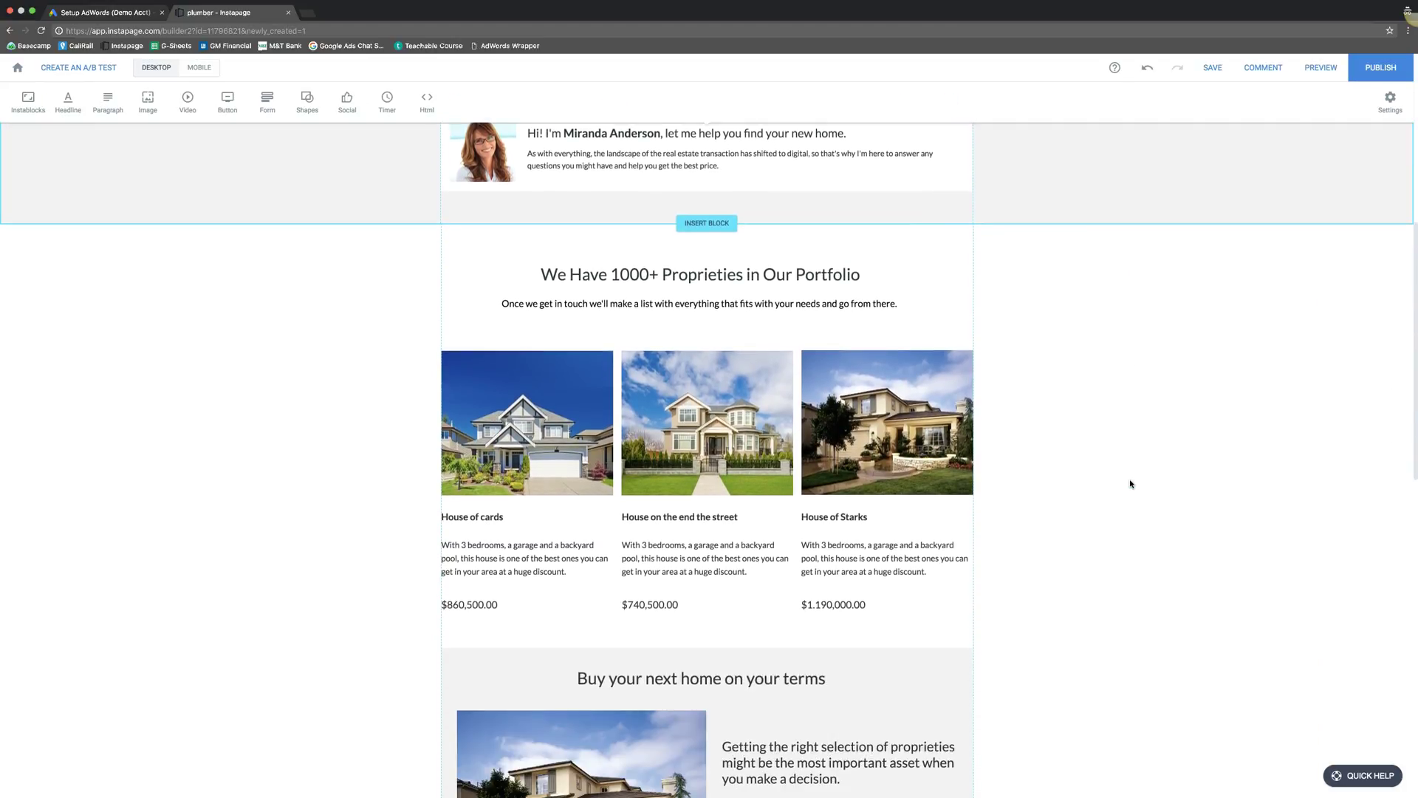
click(875, 395)
click(918, 326)
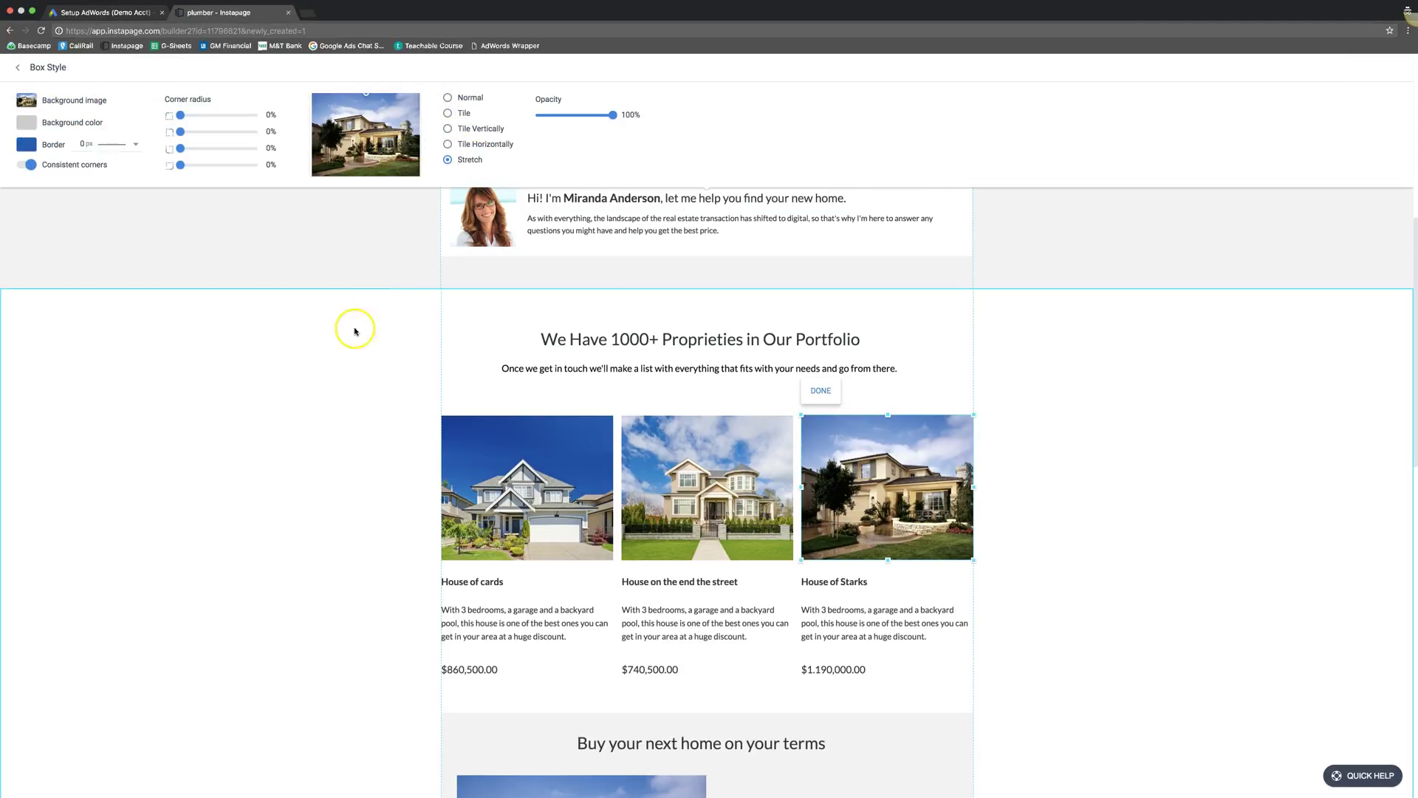
click(318, 376)
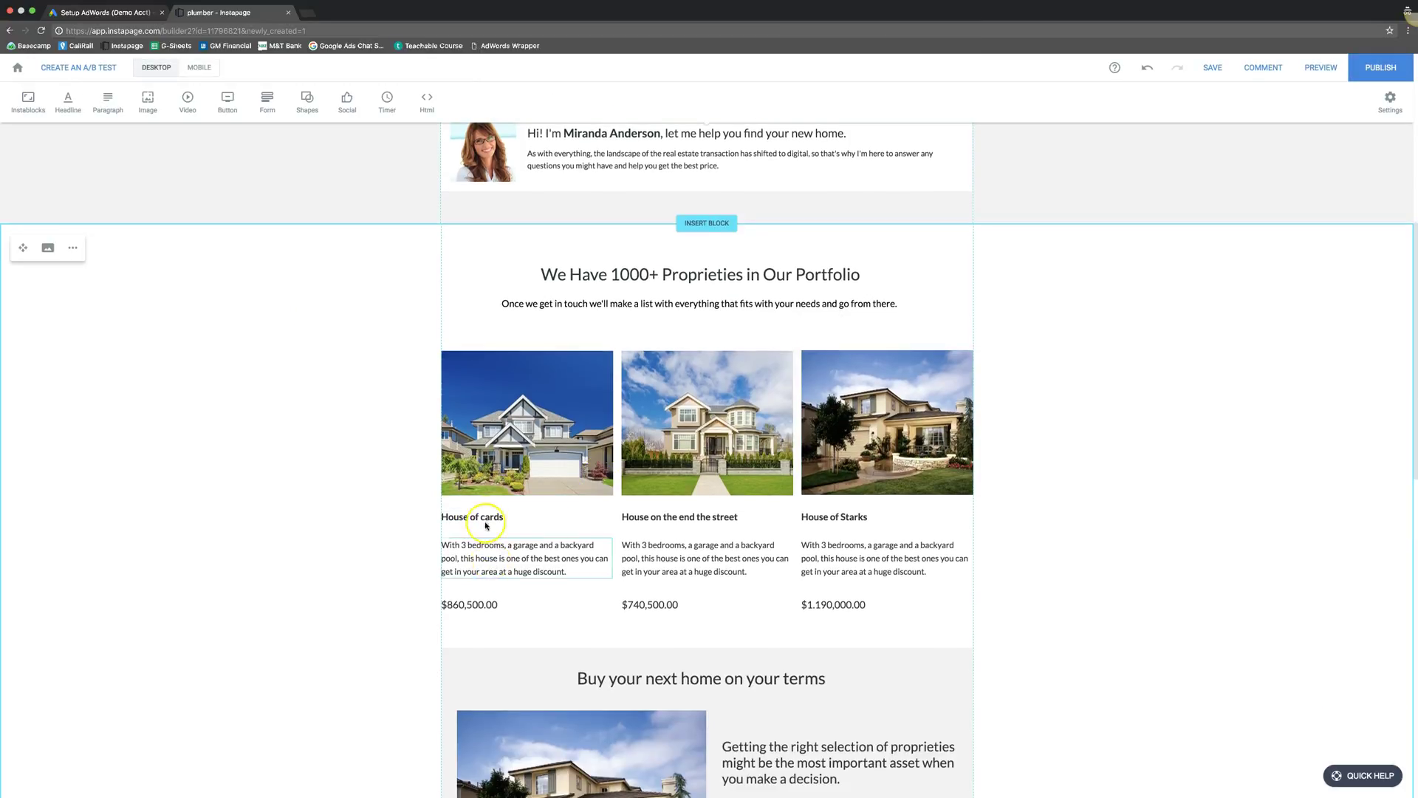
scroll(1127, 565, down, 3)
scroll(1126, 565, down, 10)
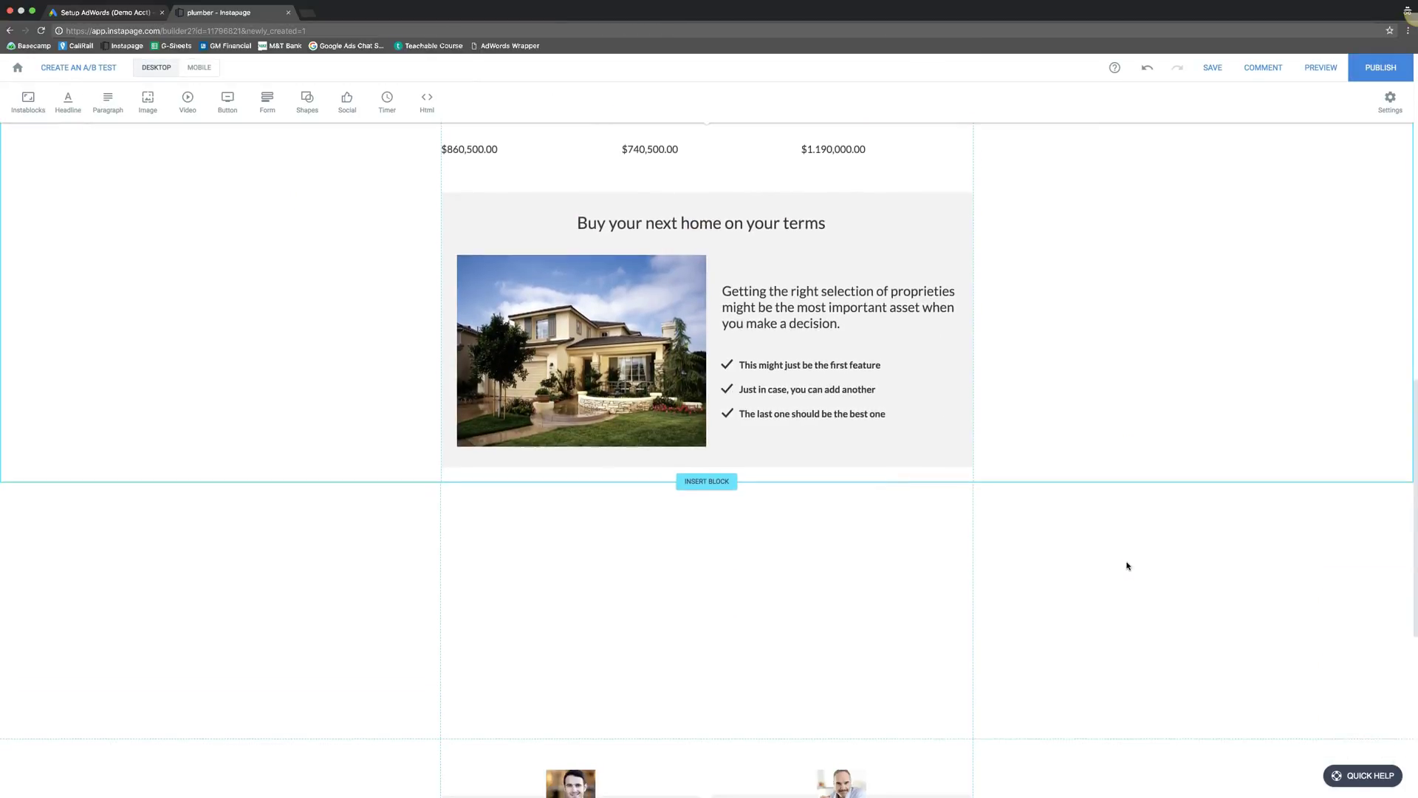
scroll(1128, 565, down, 1)
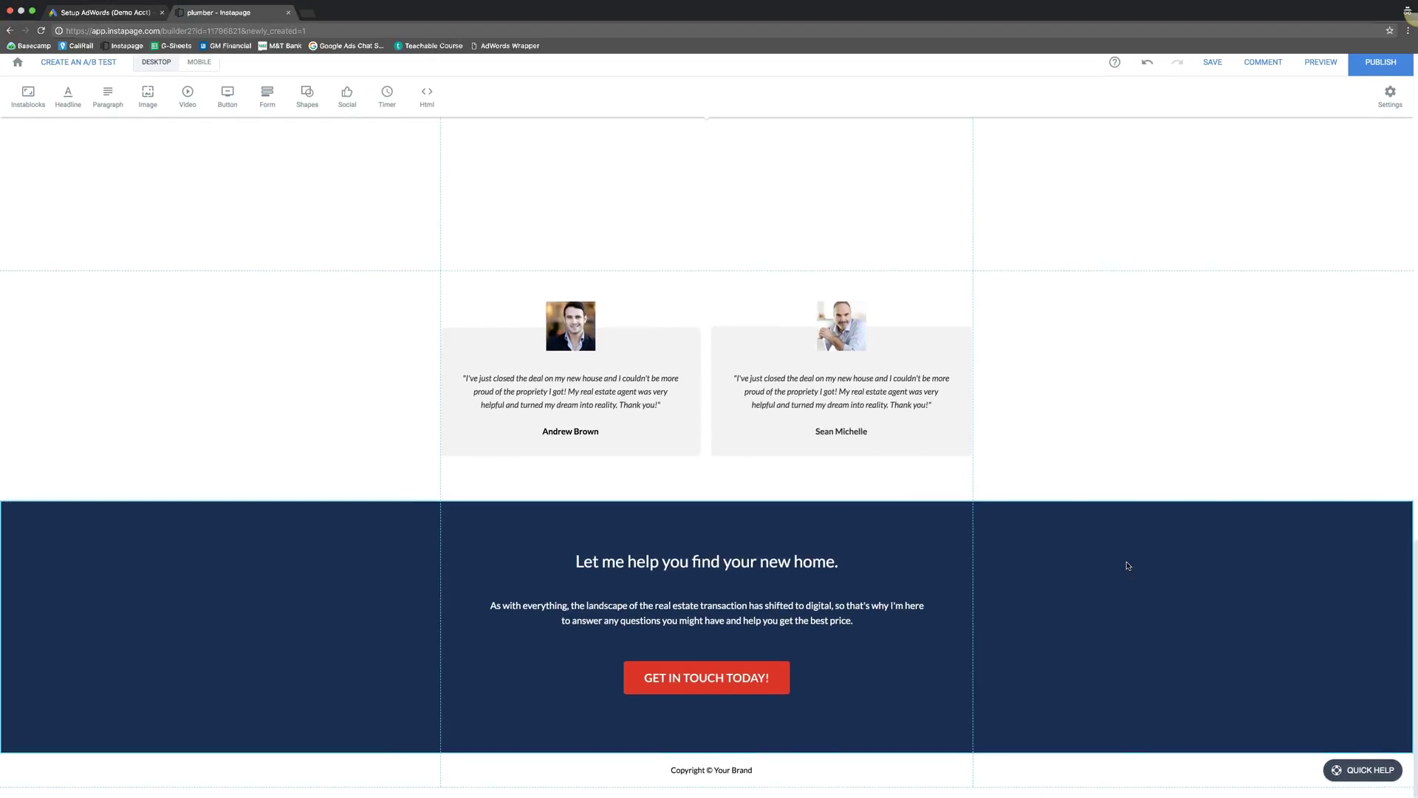
scroll(1129, 554, up, 20)
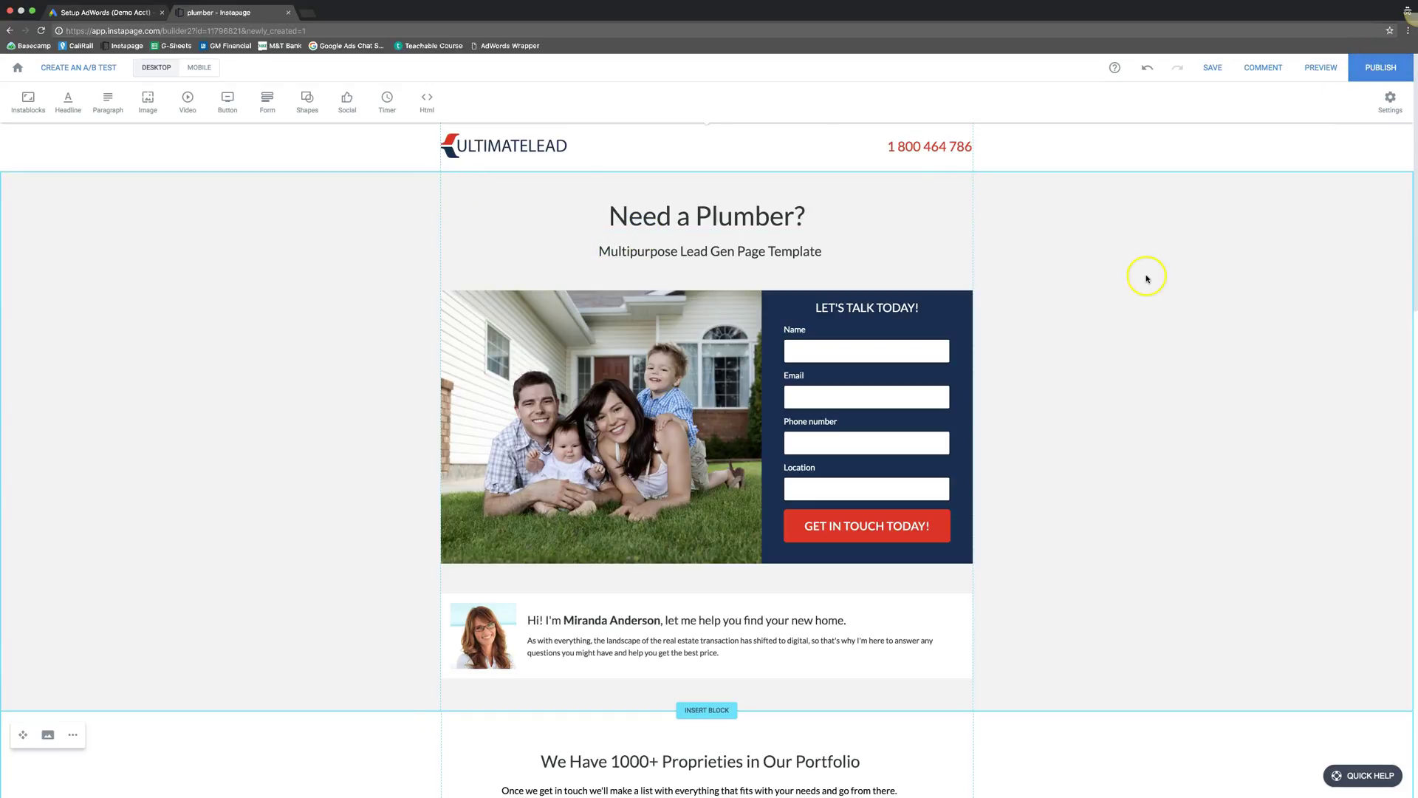
scroll(1142, 540, down, 3)
scroll(1142, 539, up, 3)
scroll(1283, 509, down, 10)
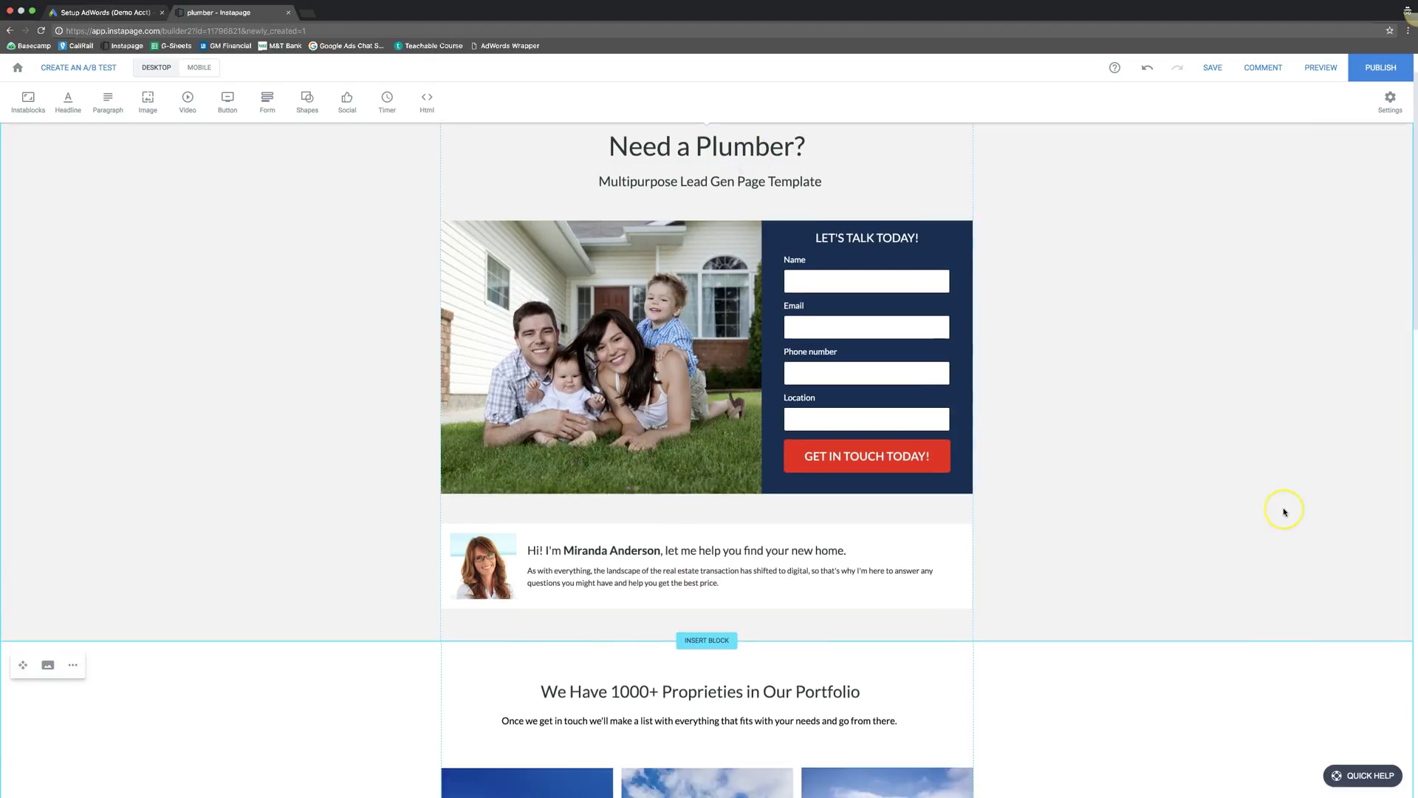
scroll(1283, 510, down, 8)
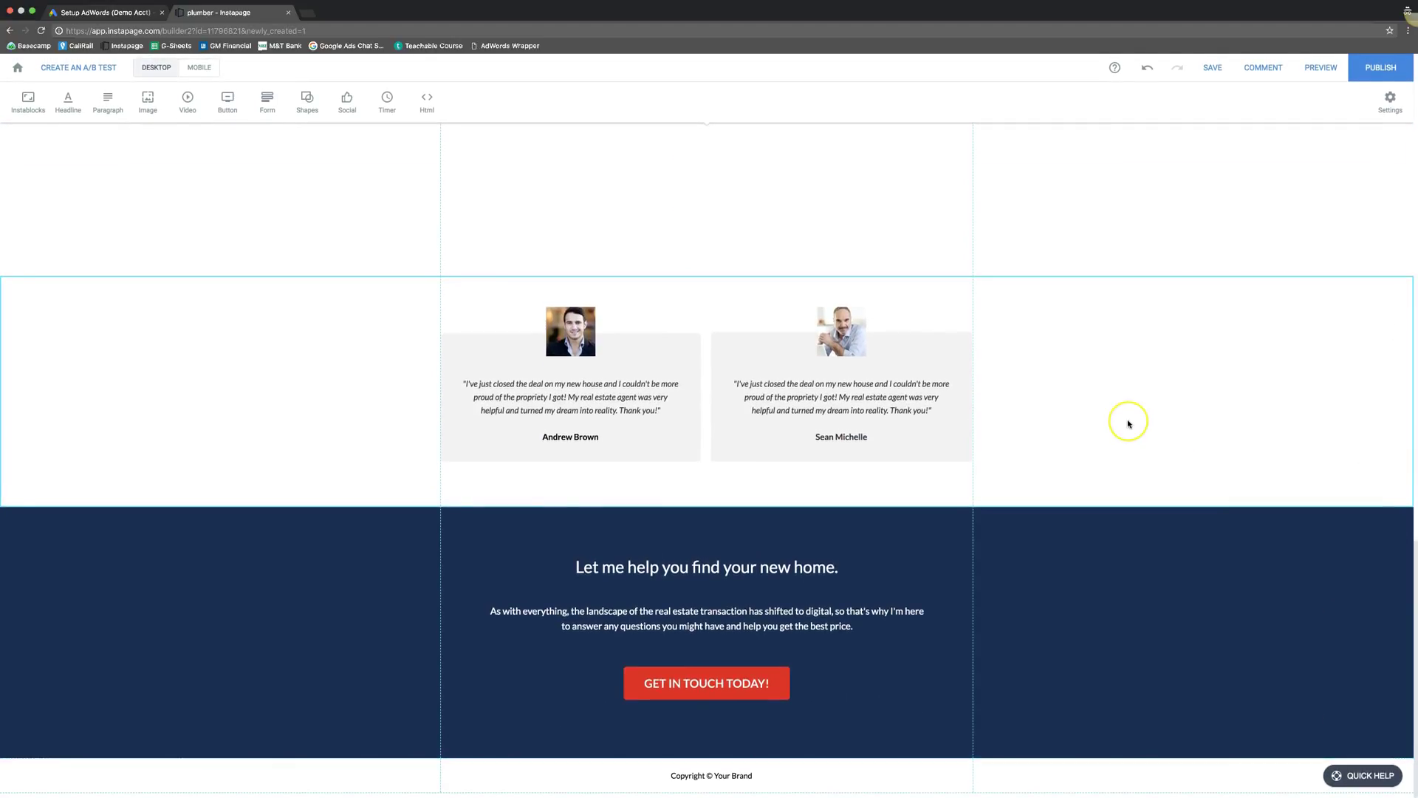
scroll(1128, 423, up, 10)
scroll(1128, 423, up, 6)
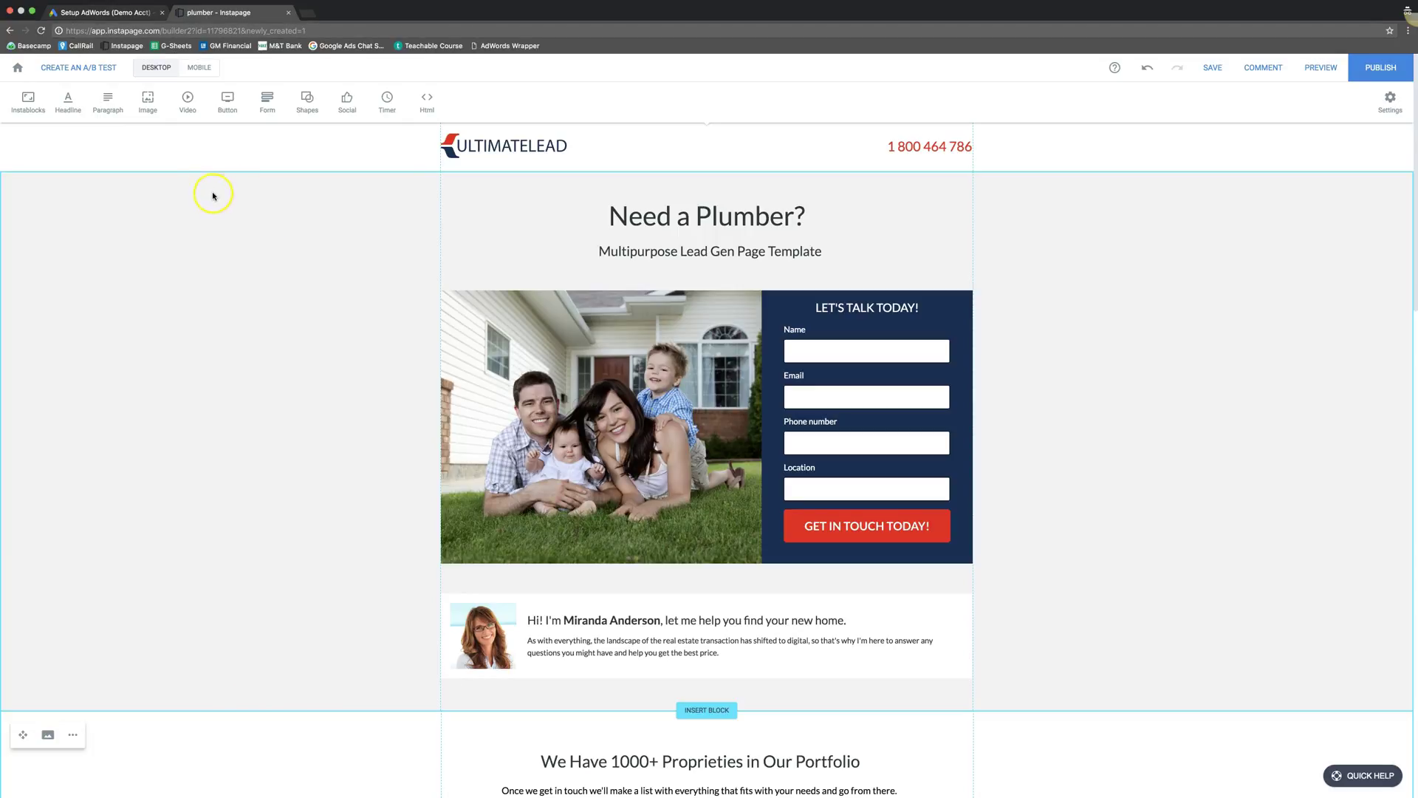
In mobile view, dismiss the unsynced-changes notice and adjust the logo and heading positions
mouse_move(158, 69)
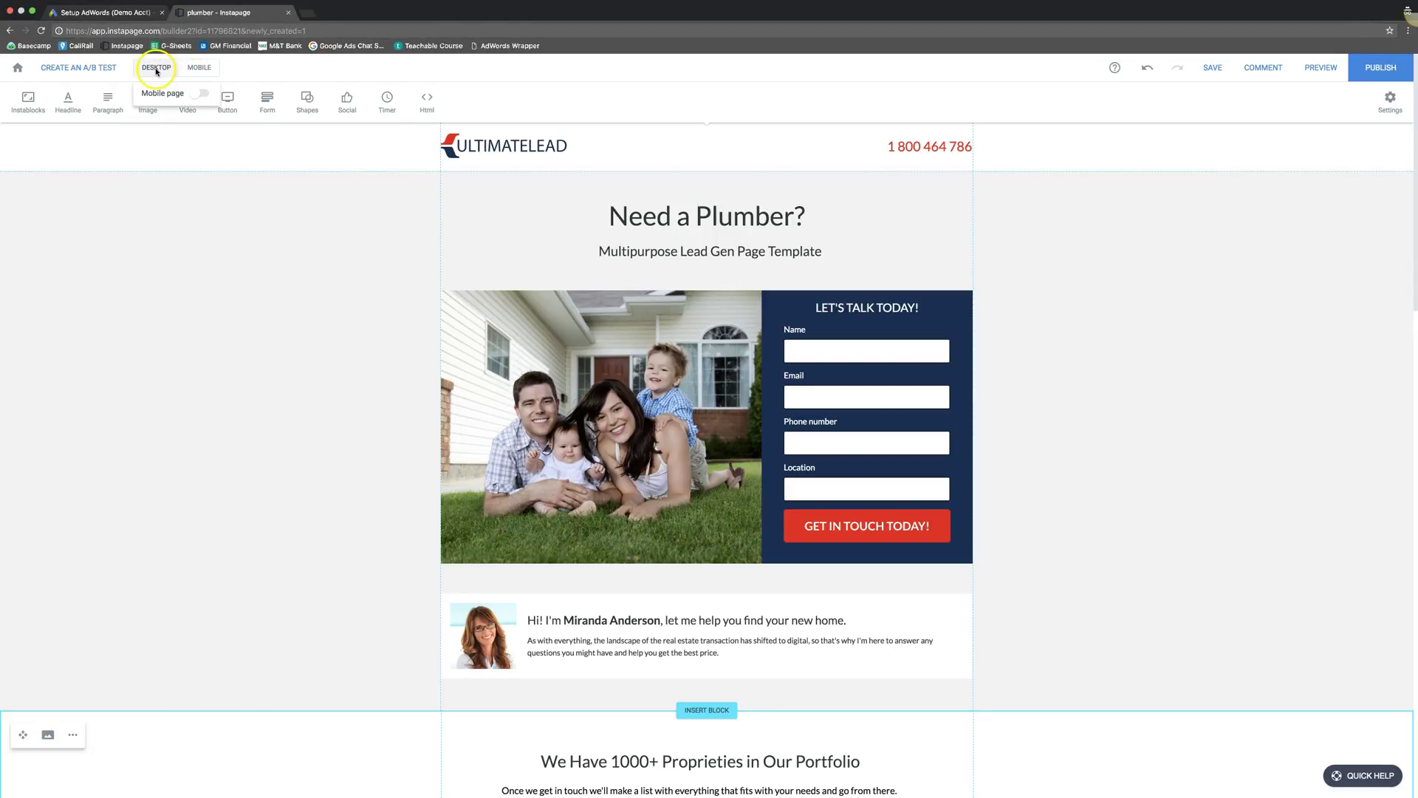
click(201, 68)
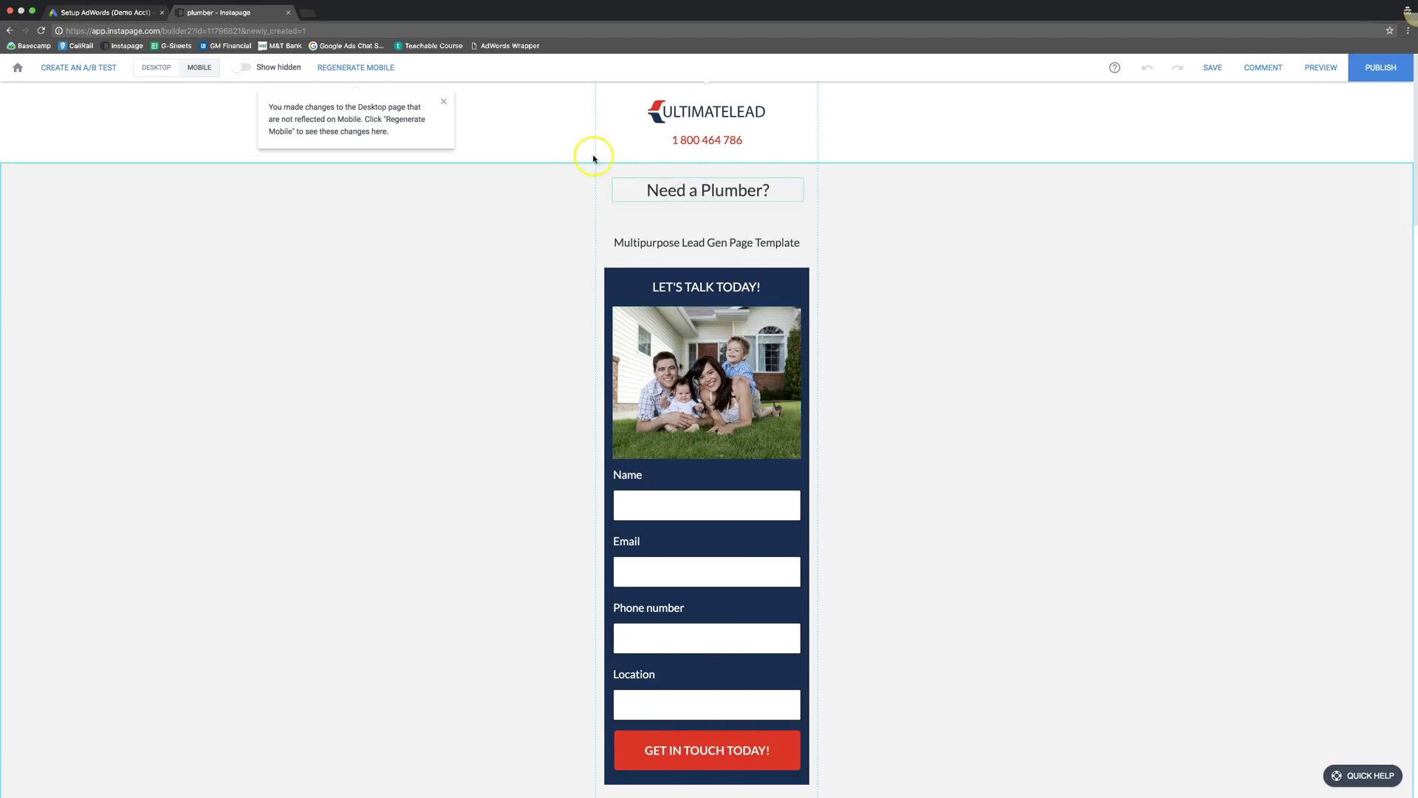
click(444, 102)
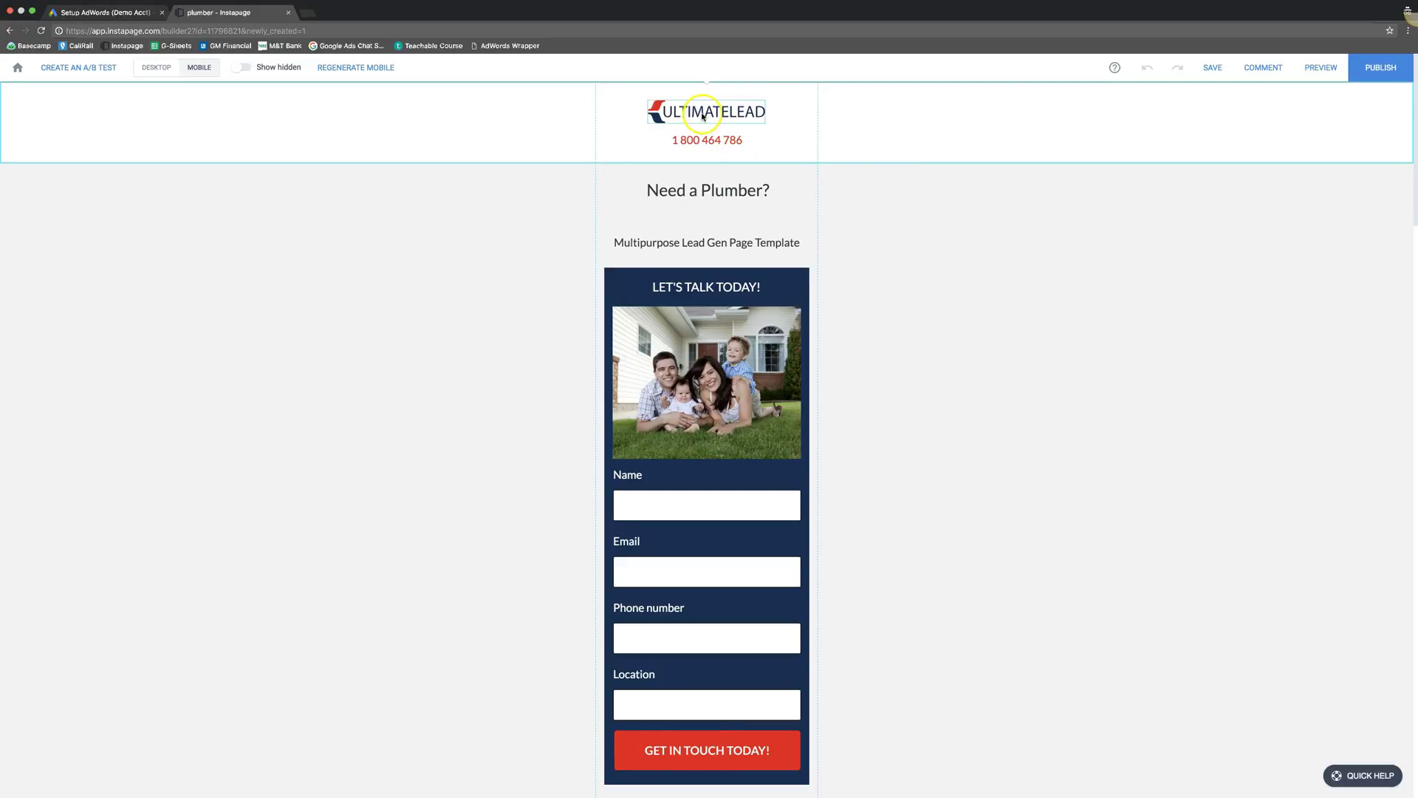
drag(702, 114, 703, 109)
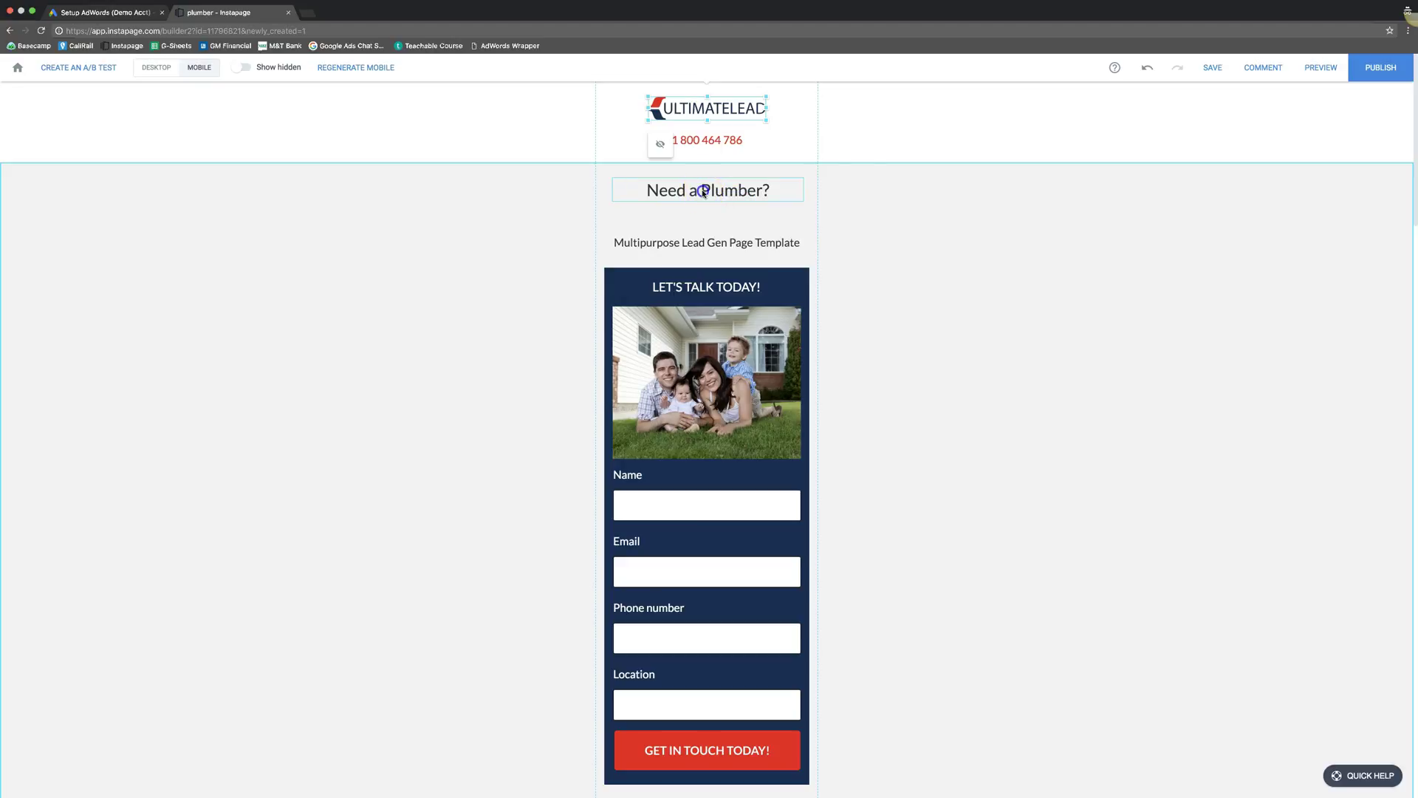
drag(704, 190, 704, 234)
click(885, 231)
Pull the family photo out of the form, lower LET'S TALK TODAY!, and shrink the form box
scroll(891, 261, down, 3)
click(714, 270)
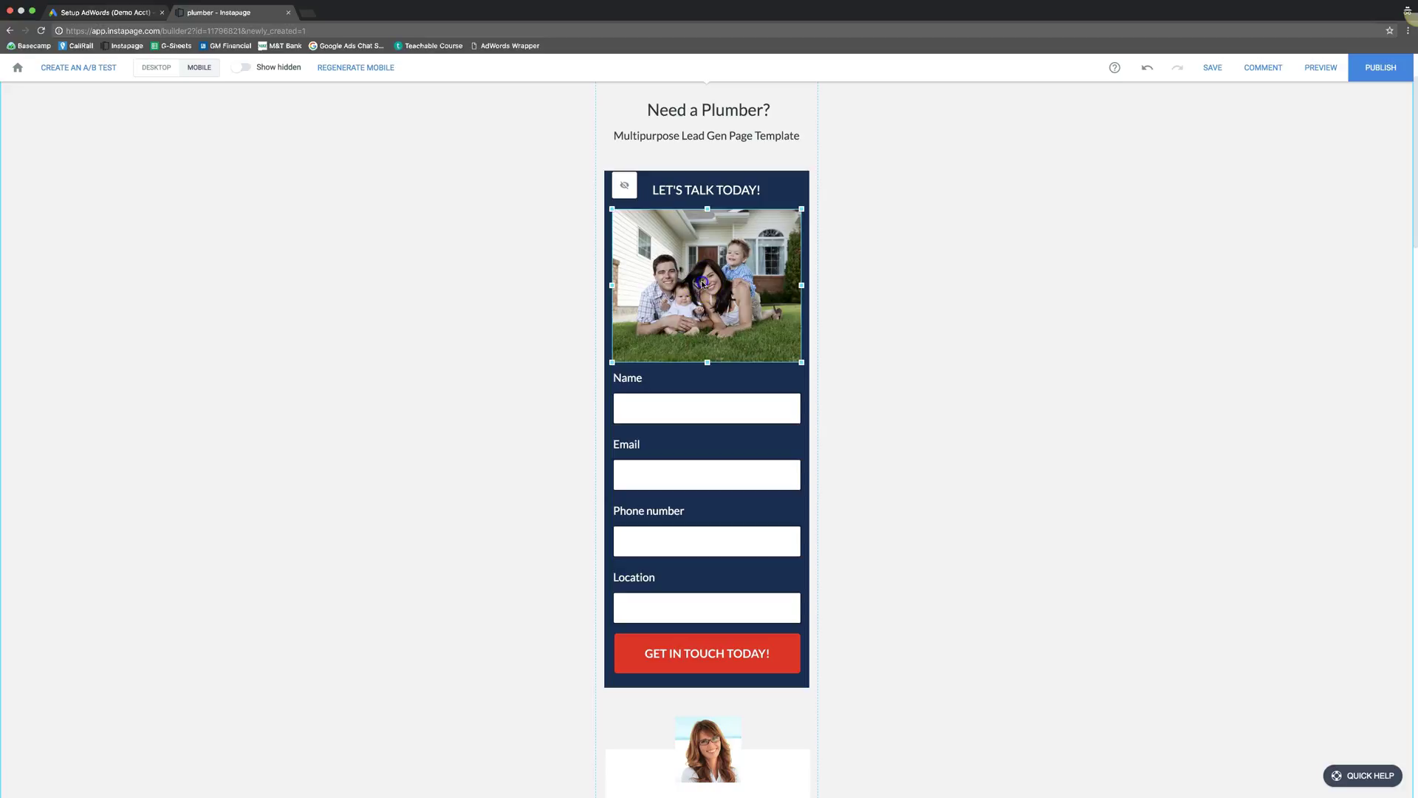
drag(701, 281, 700, 71)
drag(691, 195, 695, 342)
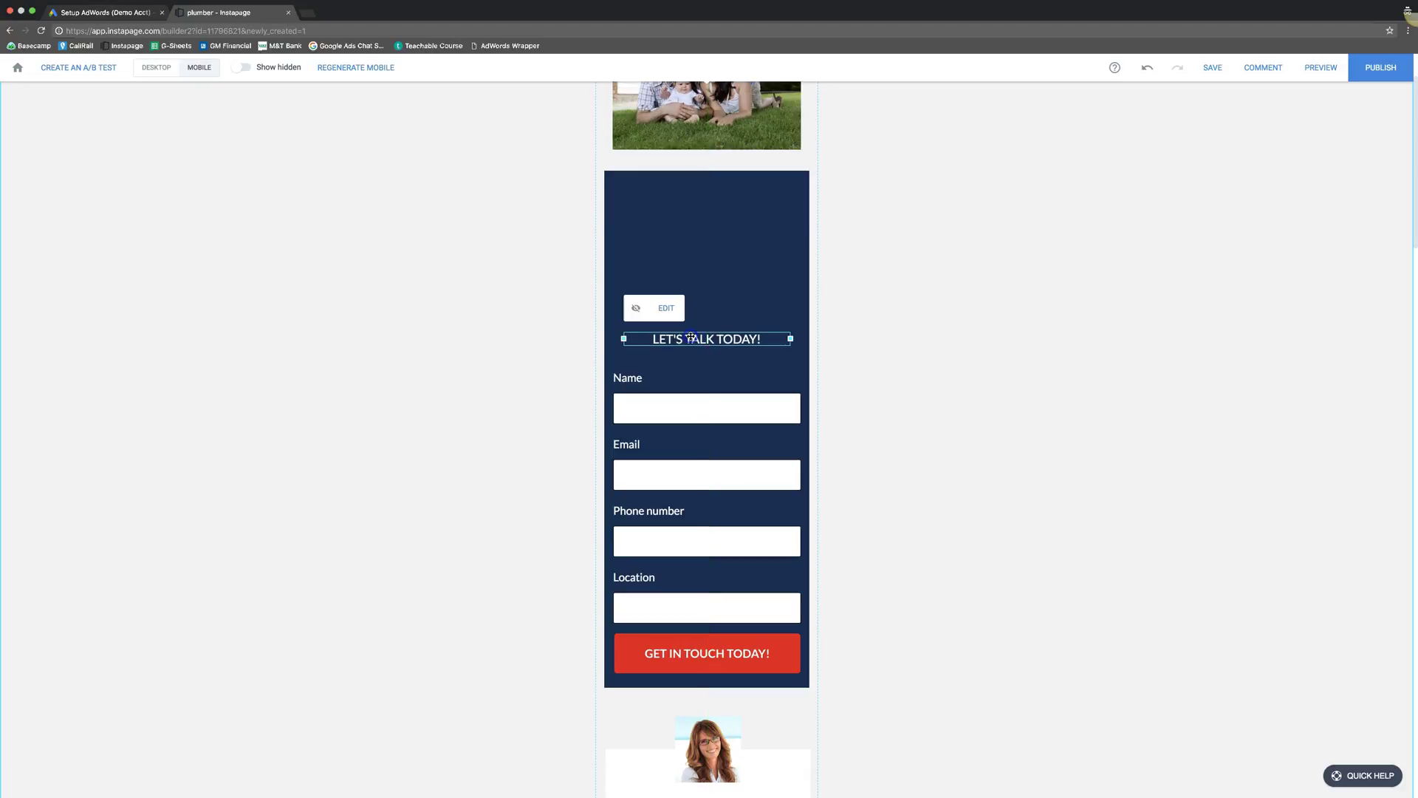
click(701, 230)
drag(706, 172, 713, 310)
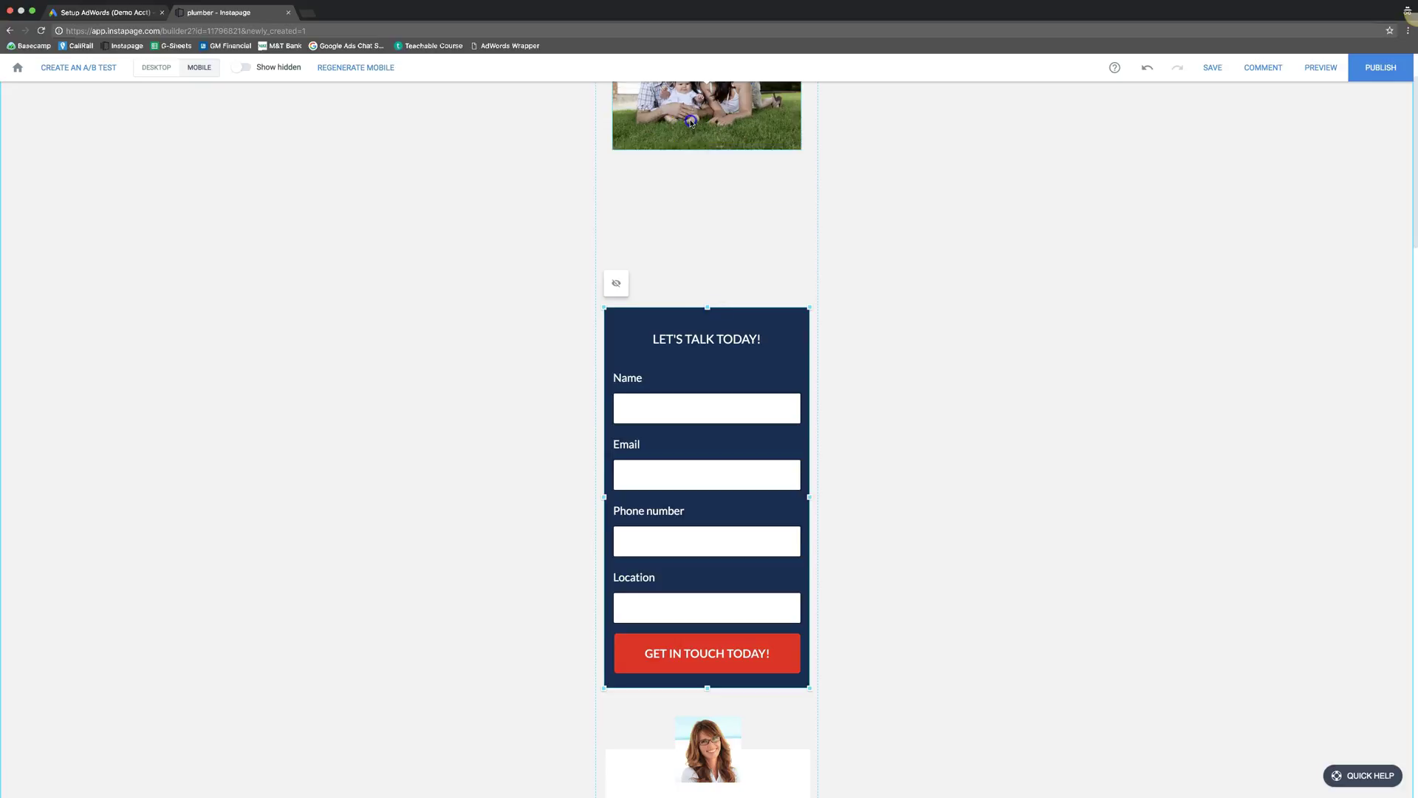
Place the family photo under the Need a Plumber? heading and lower the form's top edge slightly
drag(692, 122, 691, 274)
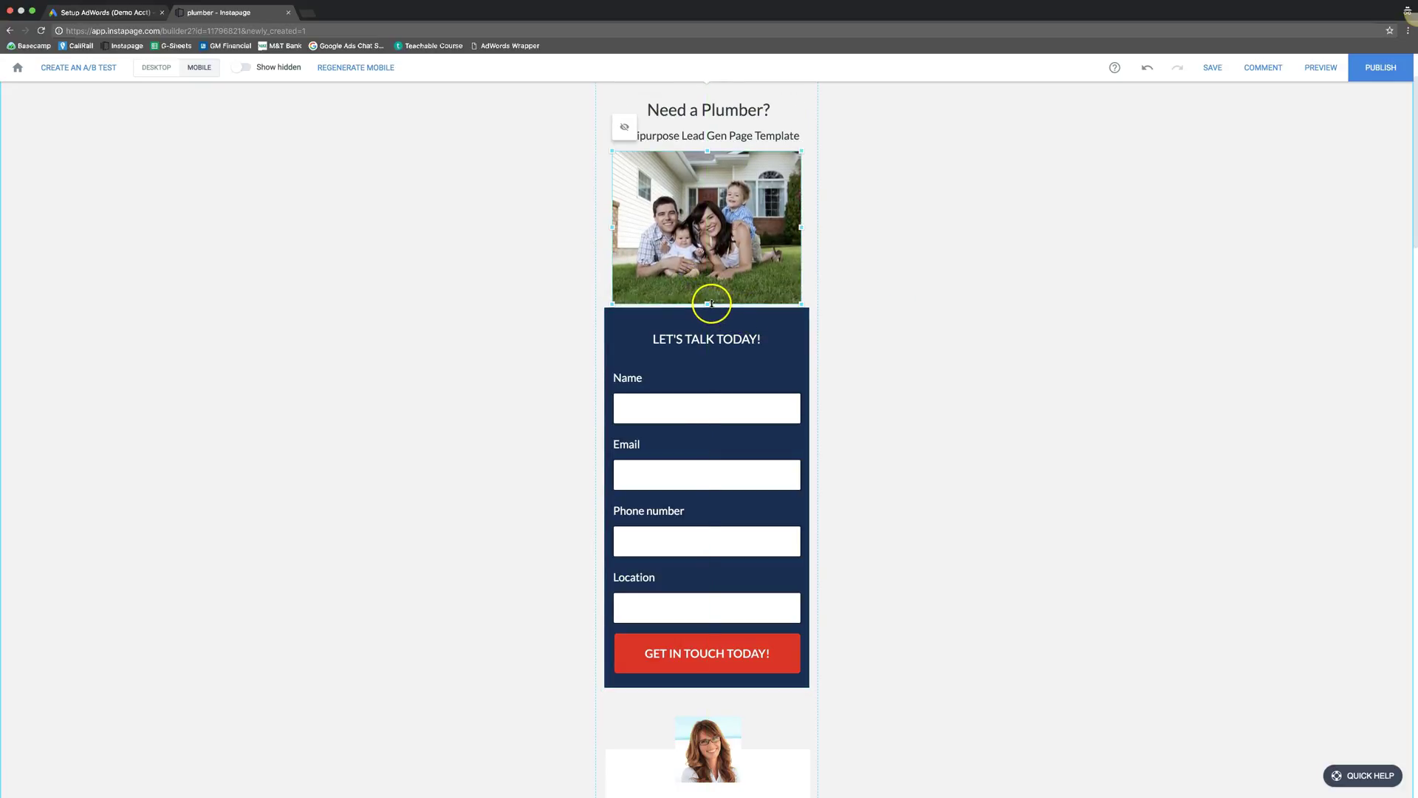
click(864, 319)
click(772, 325)
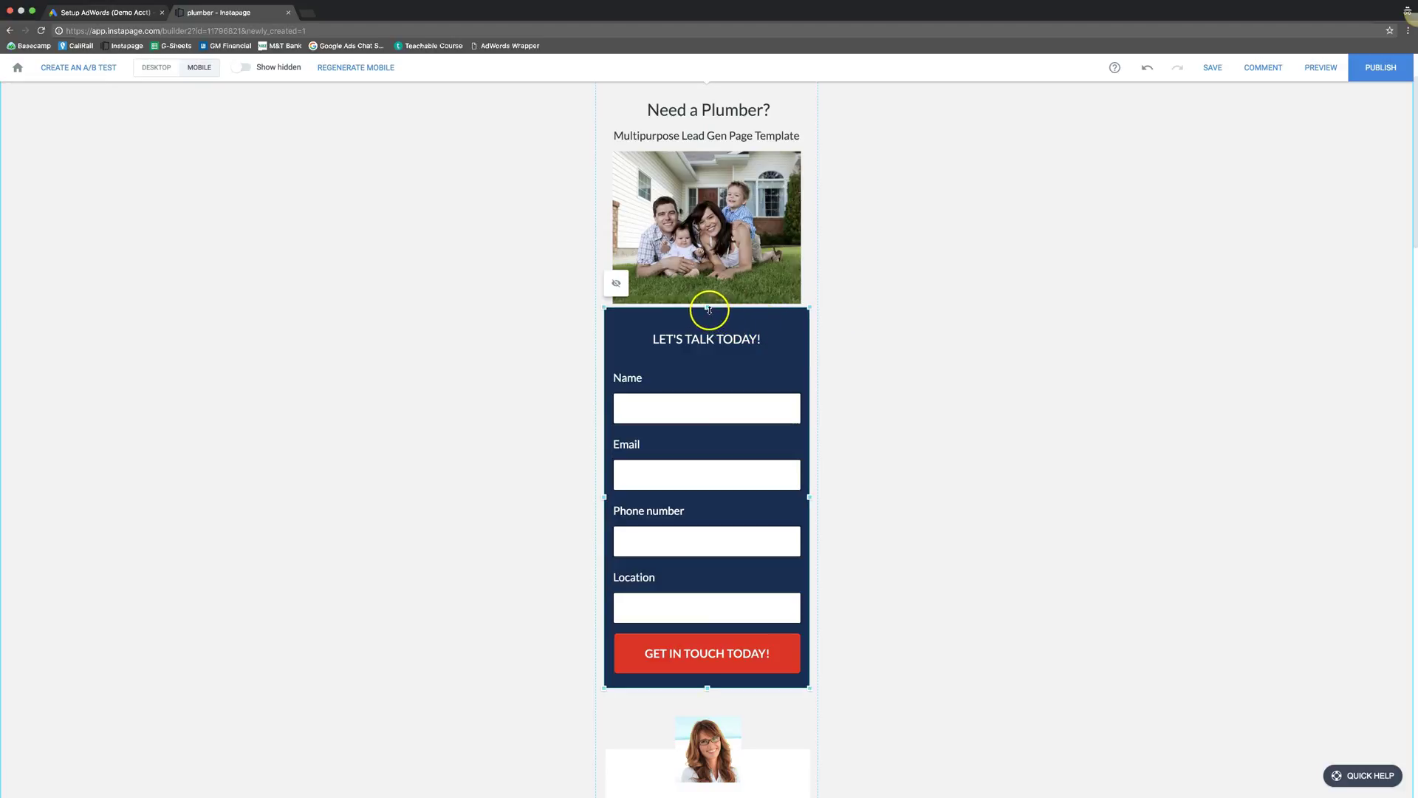
drag(707, 310, 706, 318)
Move the family photo down a few pixels on the mobile layout
click(934, 298)
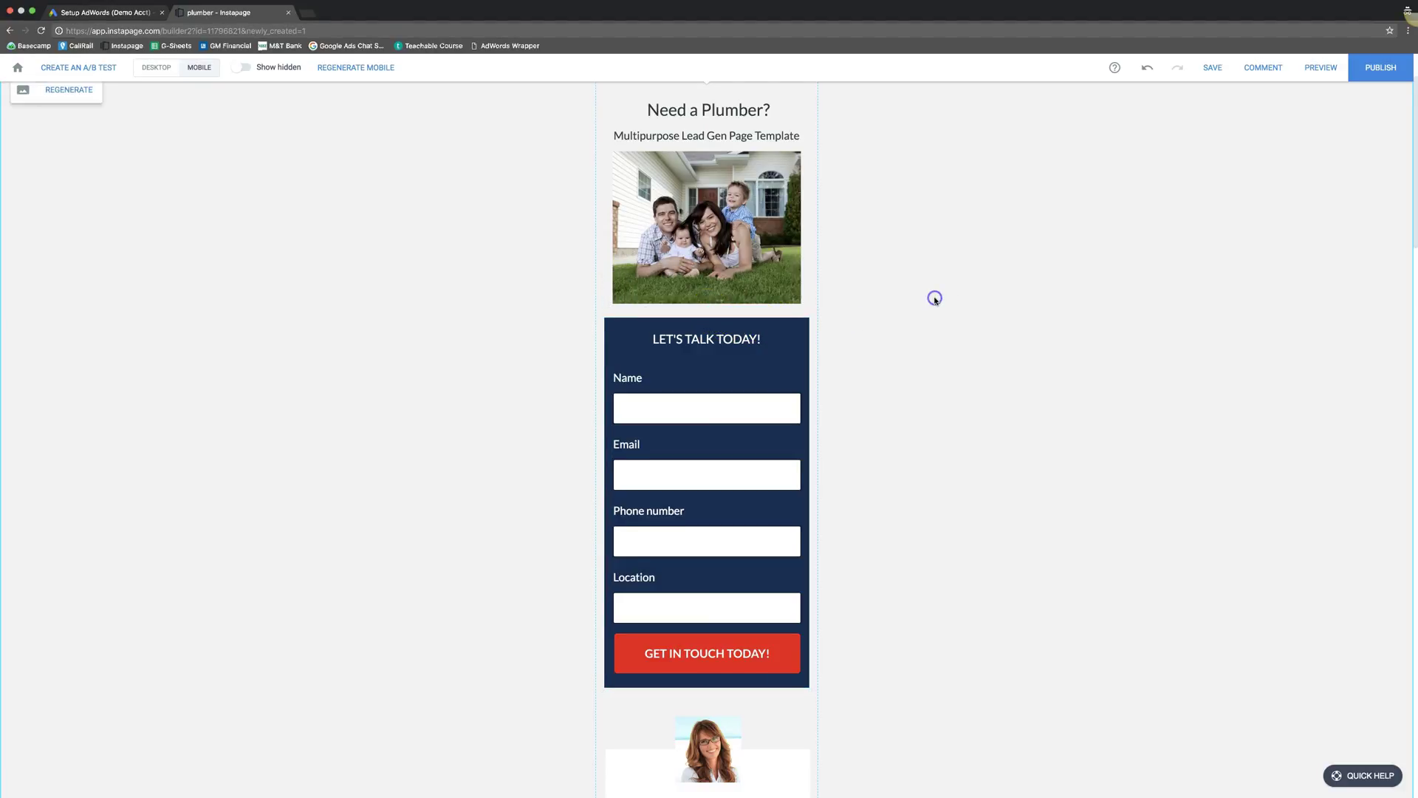
scroll(933, 299, up, 3)
scroll(934, 300, down, 1)
scroll(934, 301, down, 1)
click(667, 271)
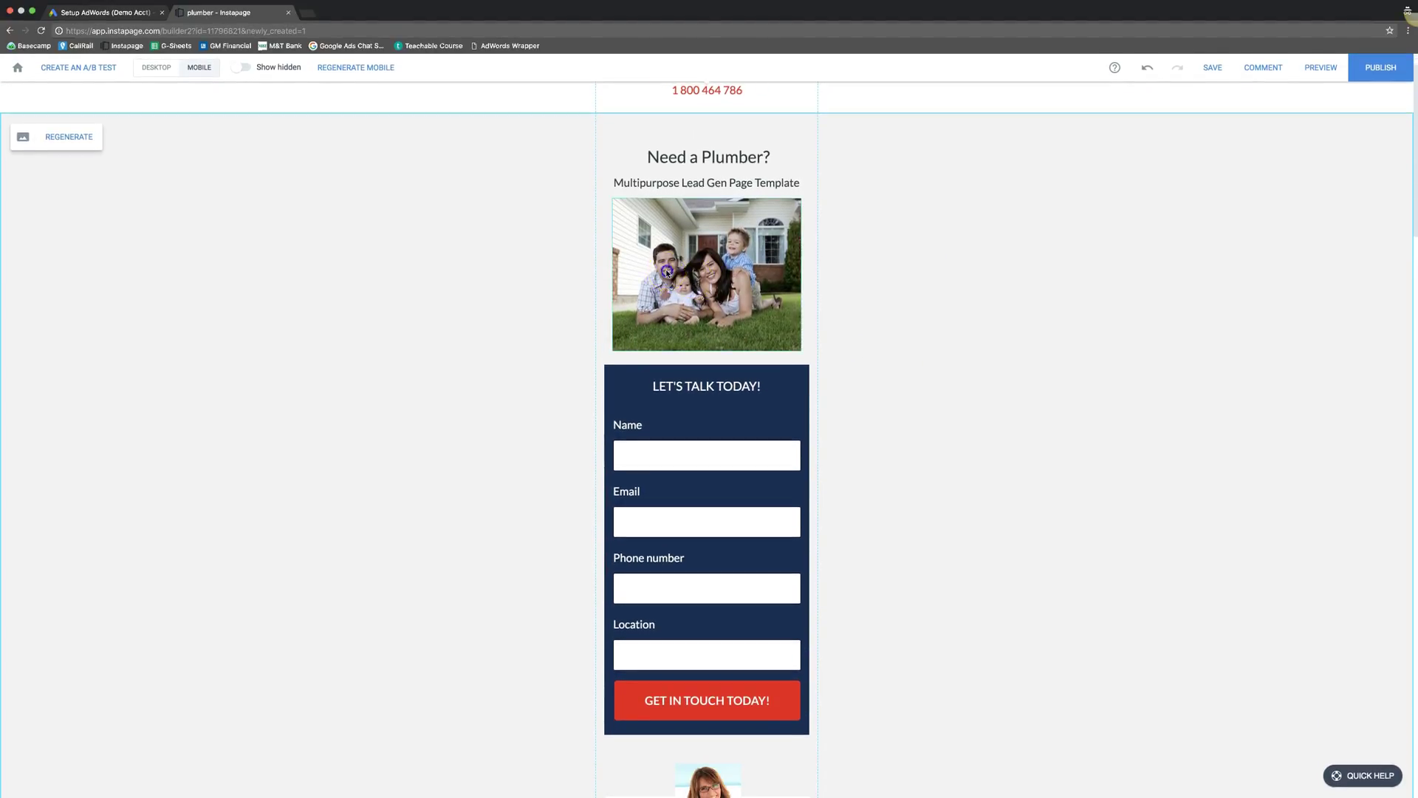
drag(667, 274, 666, 278)
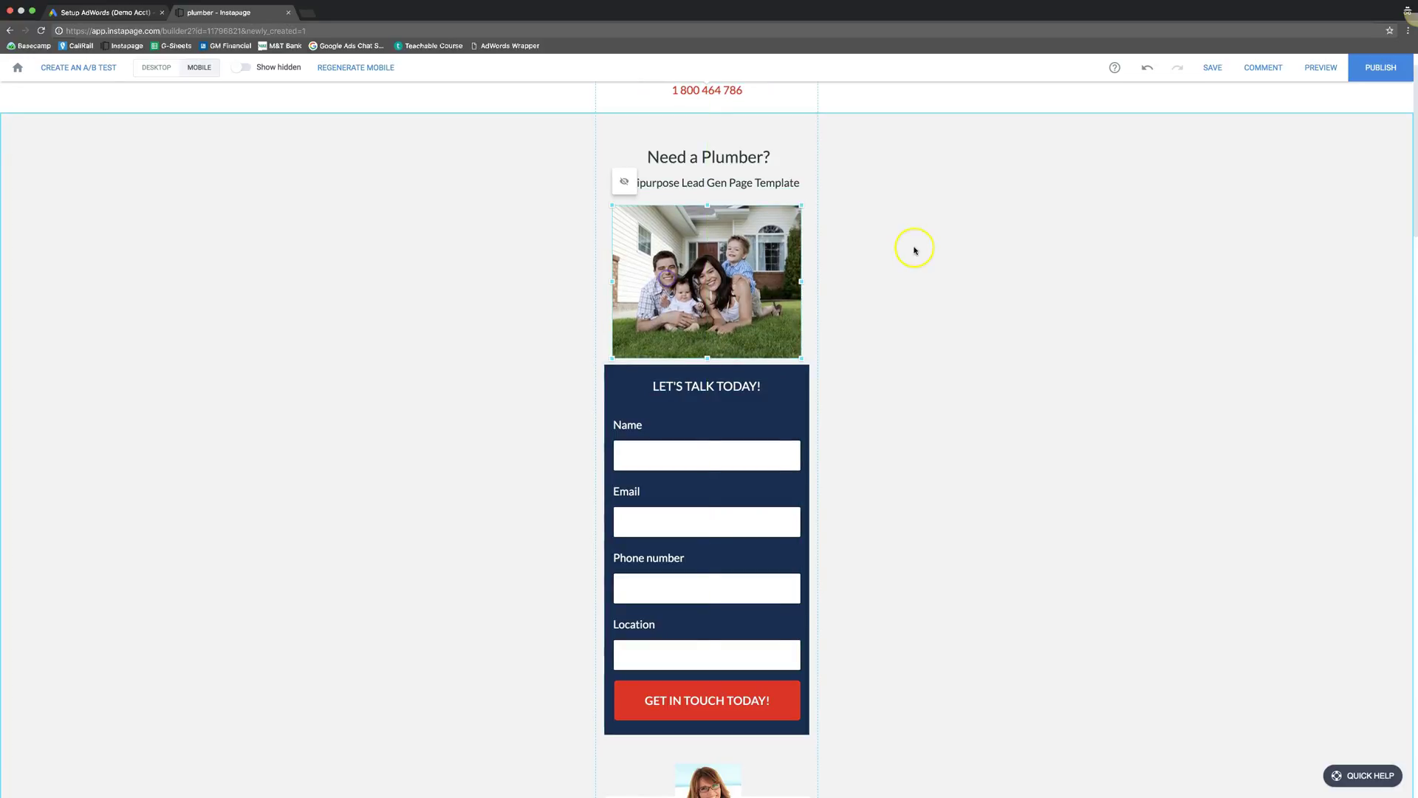
Scroll through the rest of the mobile page to the testimonials and footer
scroll(915, 248, down, 5)
scroll(914, 252, down, 2)
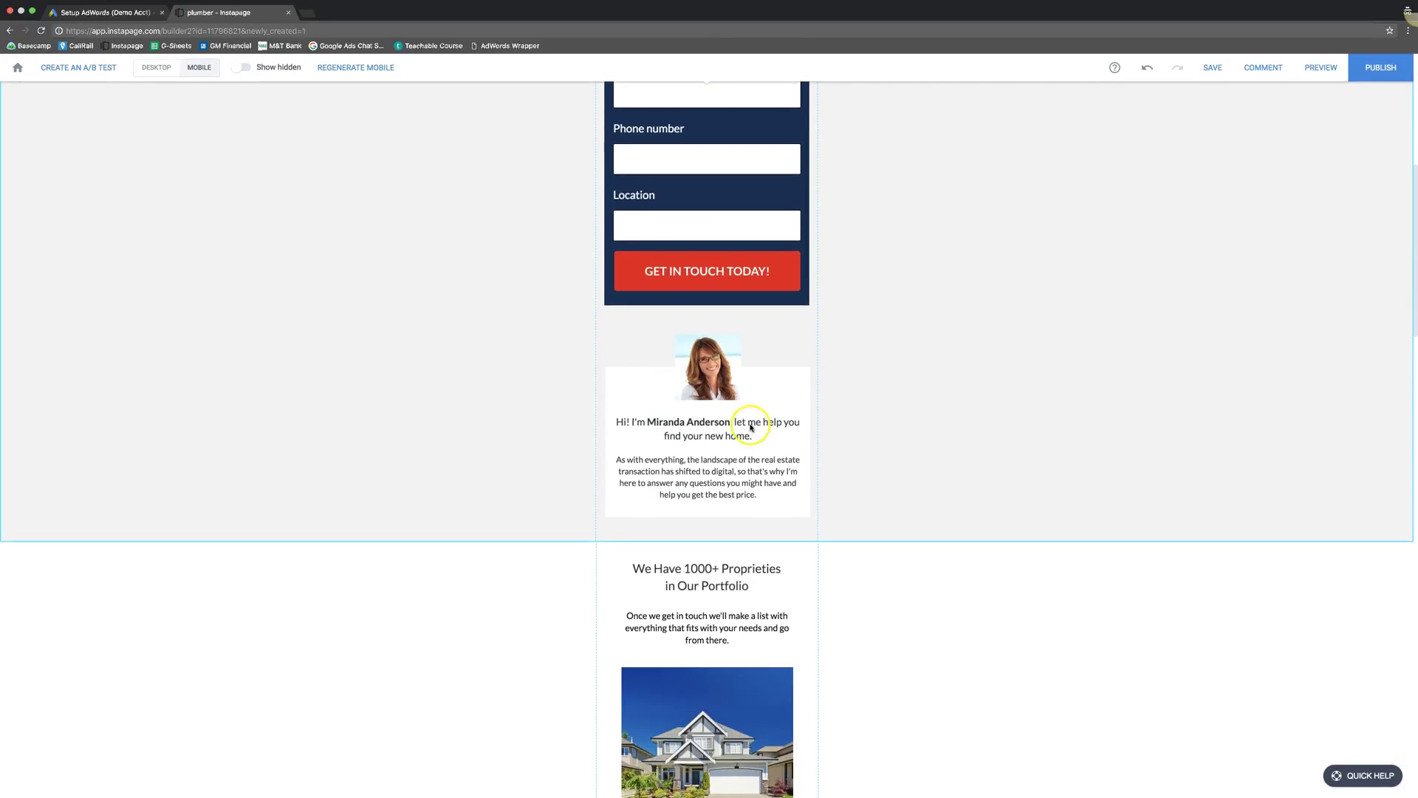
click(914, 426)
scroll(914, 426, down, 2)
scroll(913, 426, down, 4)
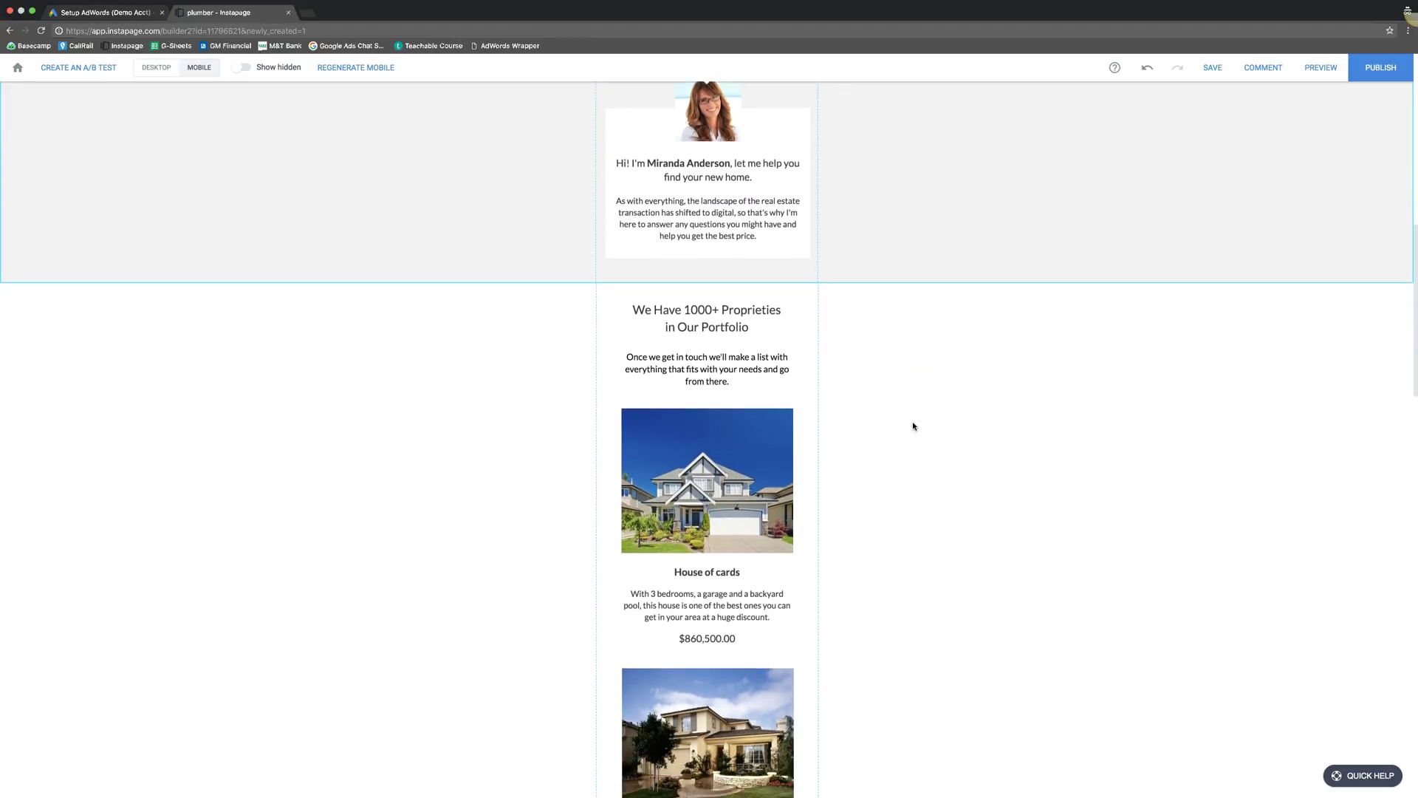
scroll(767, 597, down, 2)
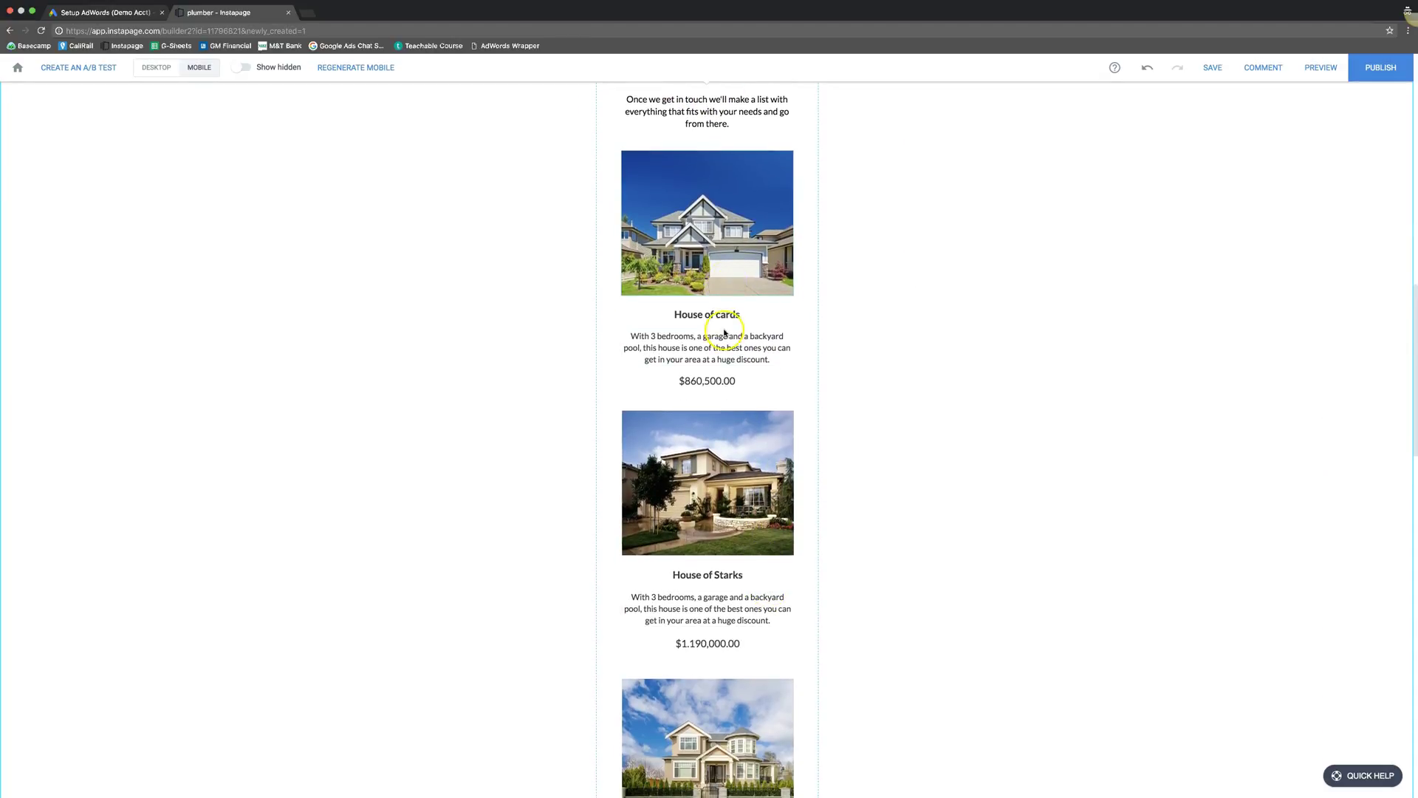
scroll(905, 490, down, 4)
scroll(907, 491, down, 7)
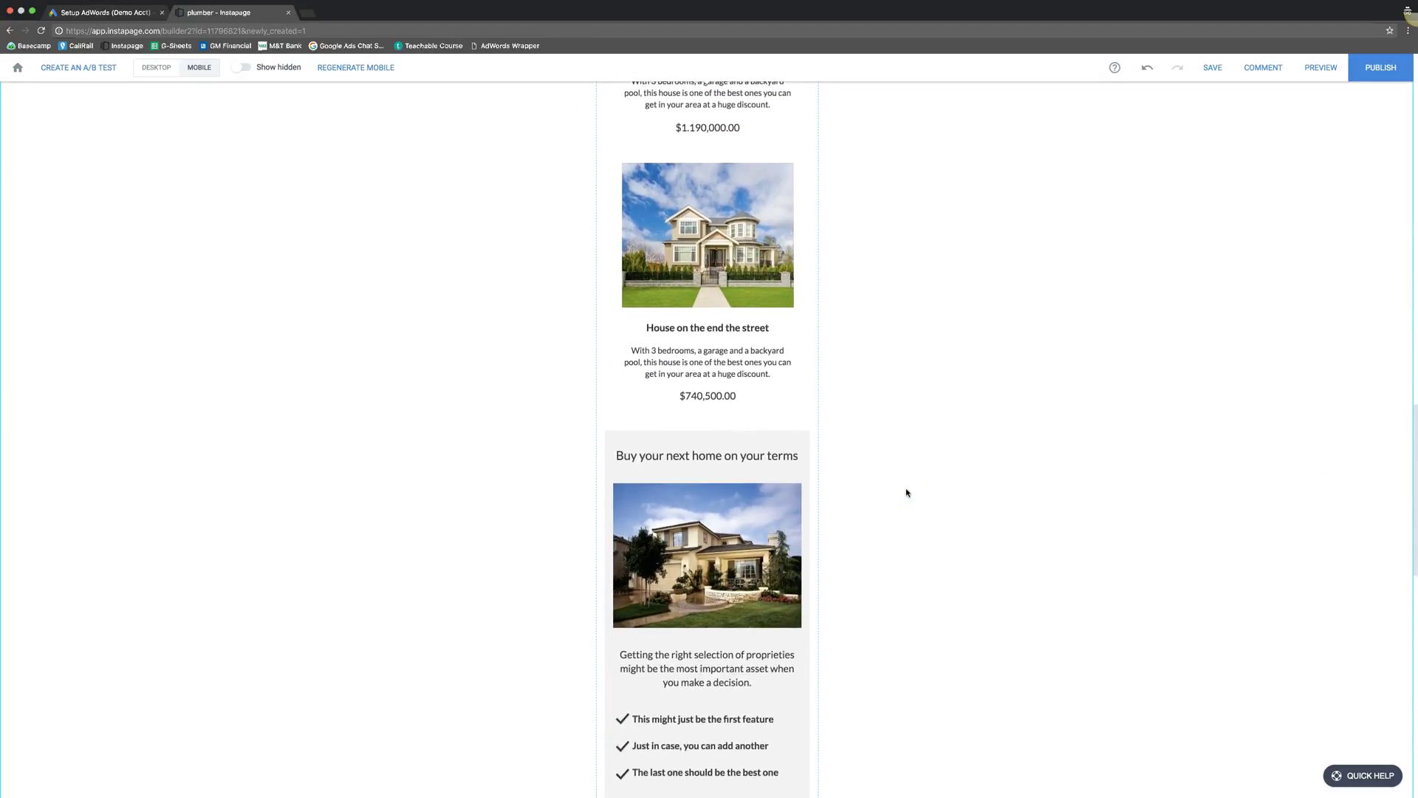
drag(719, 419, 732, 624)
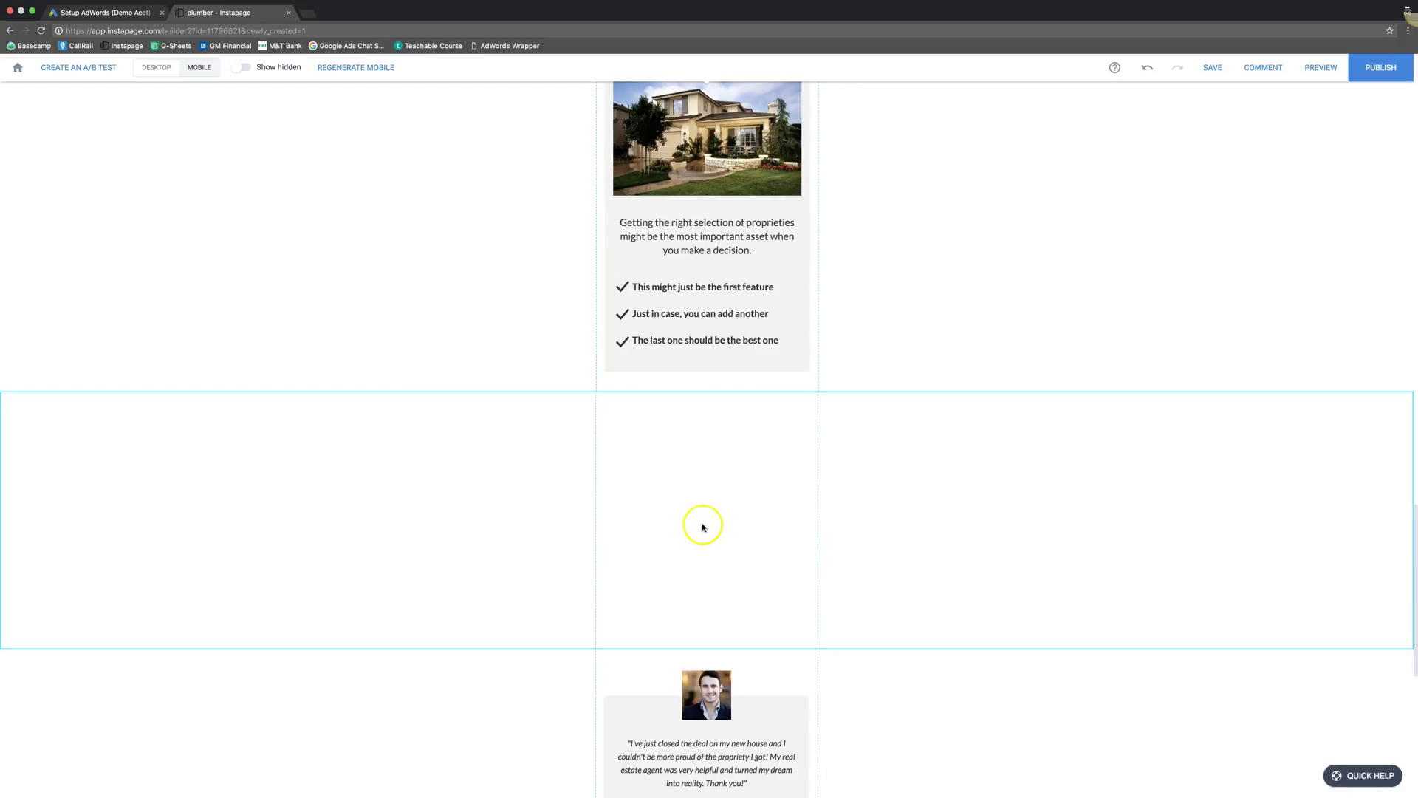
scroll(744, 509, down, 3)
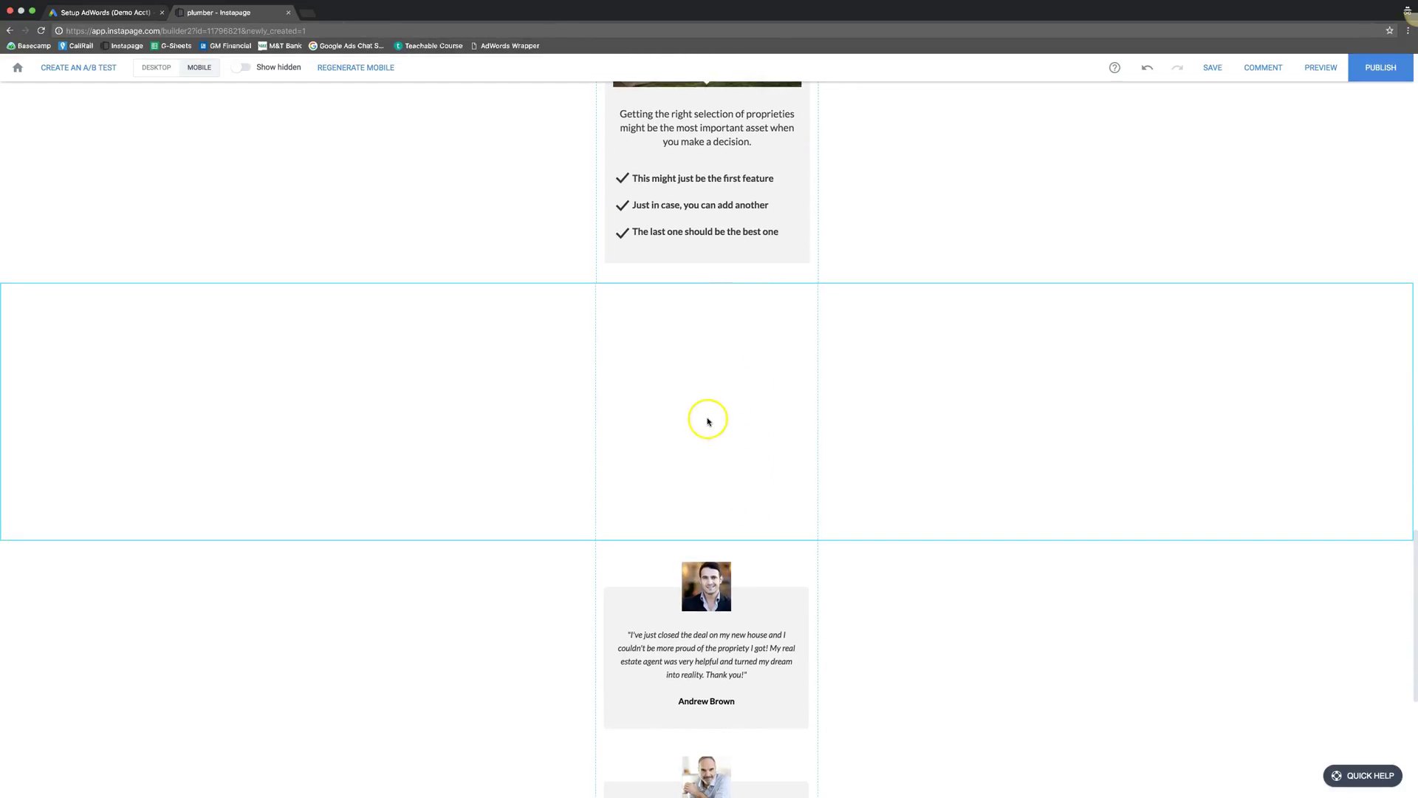
scroll(859, 545, down, 5)
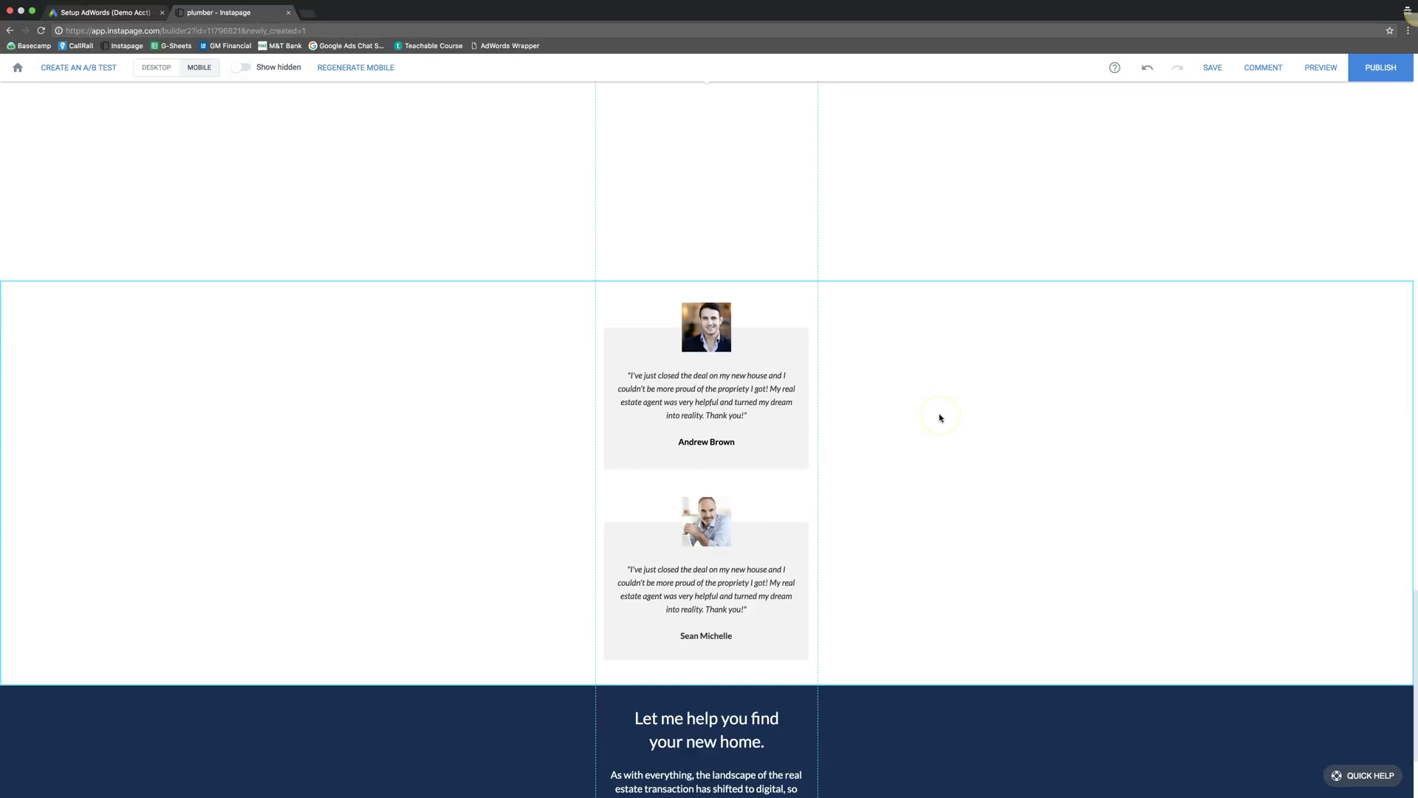
scroll(940, 418, down, 3)
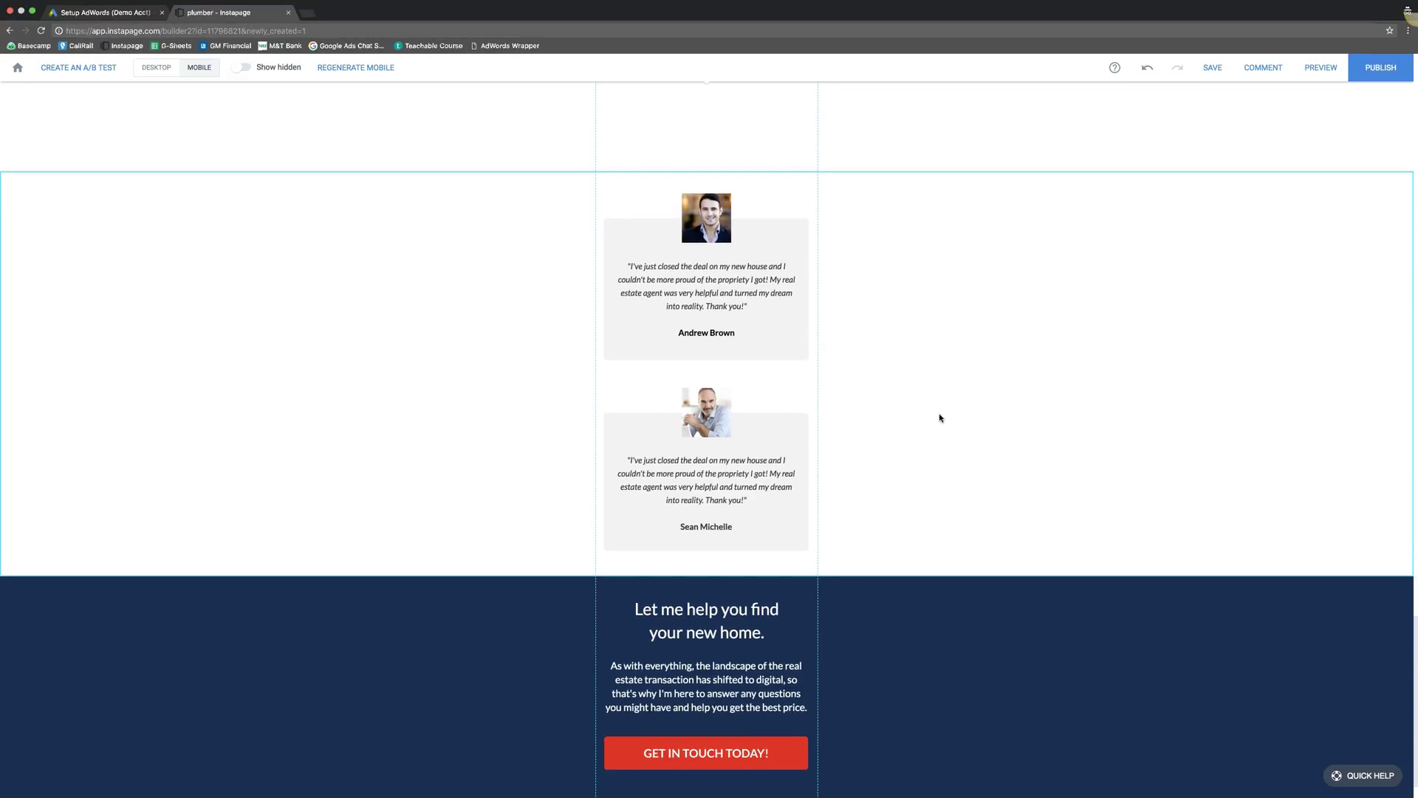
scroll(940, 418, down, 1)
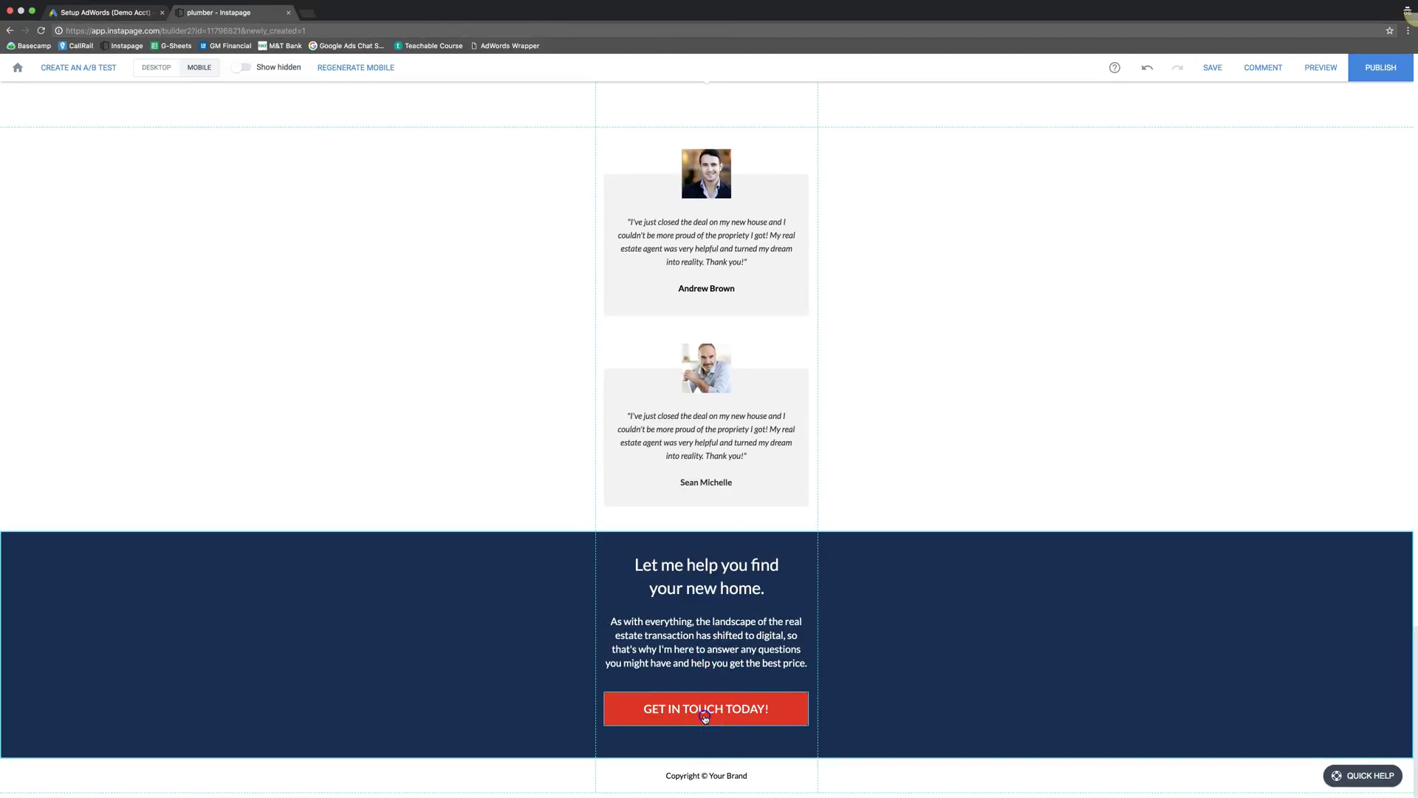
click(705, 717)
Skip the A/B test reminder and publish as a Demo Page at plumbing-1.pagedemo.co
click(893, 551)
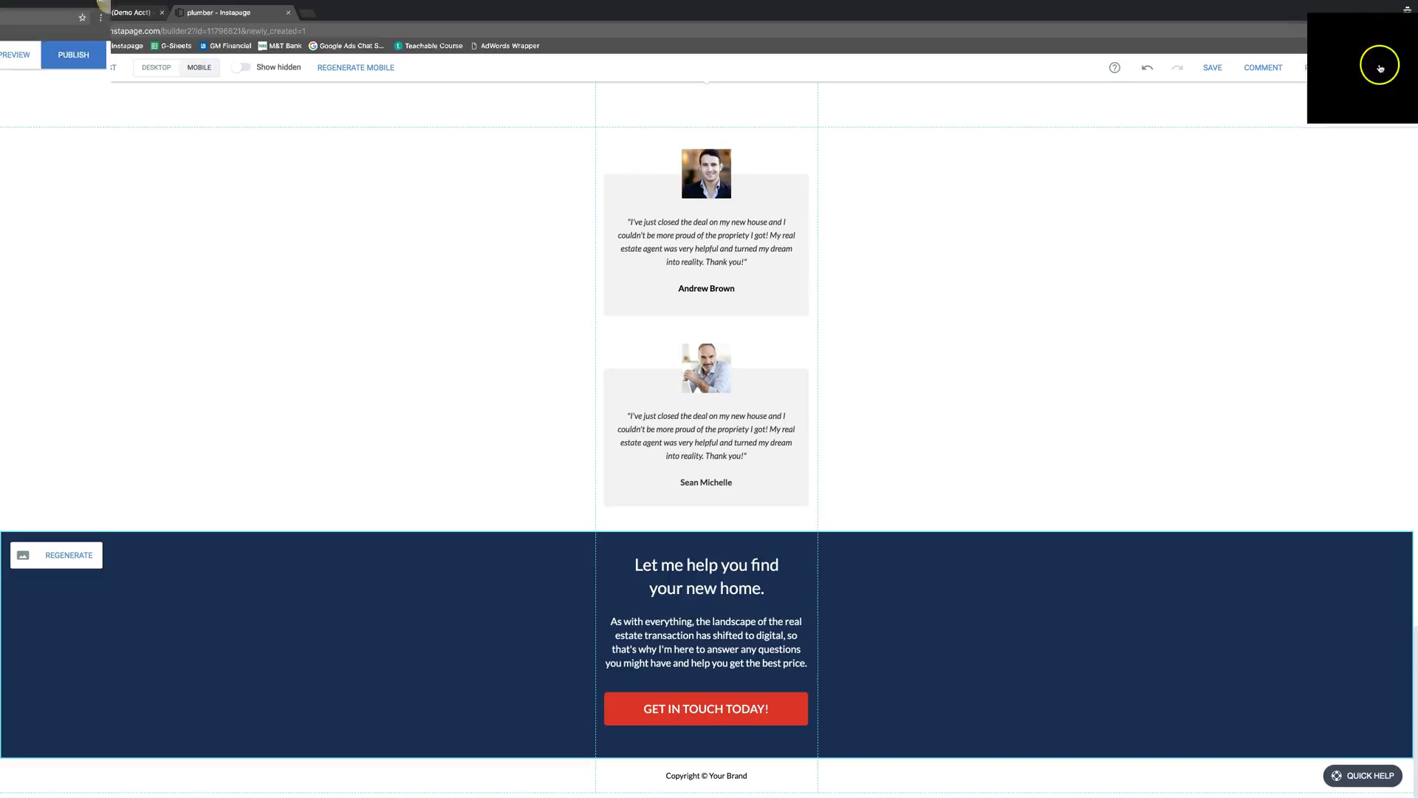
click(1379, 67)
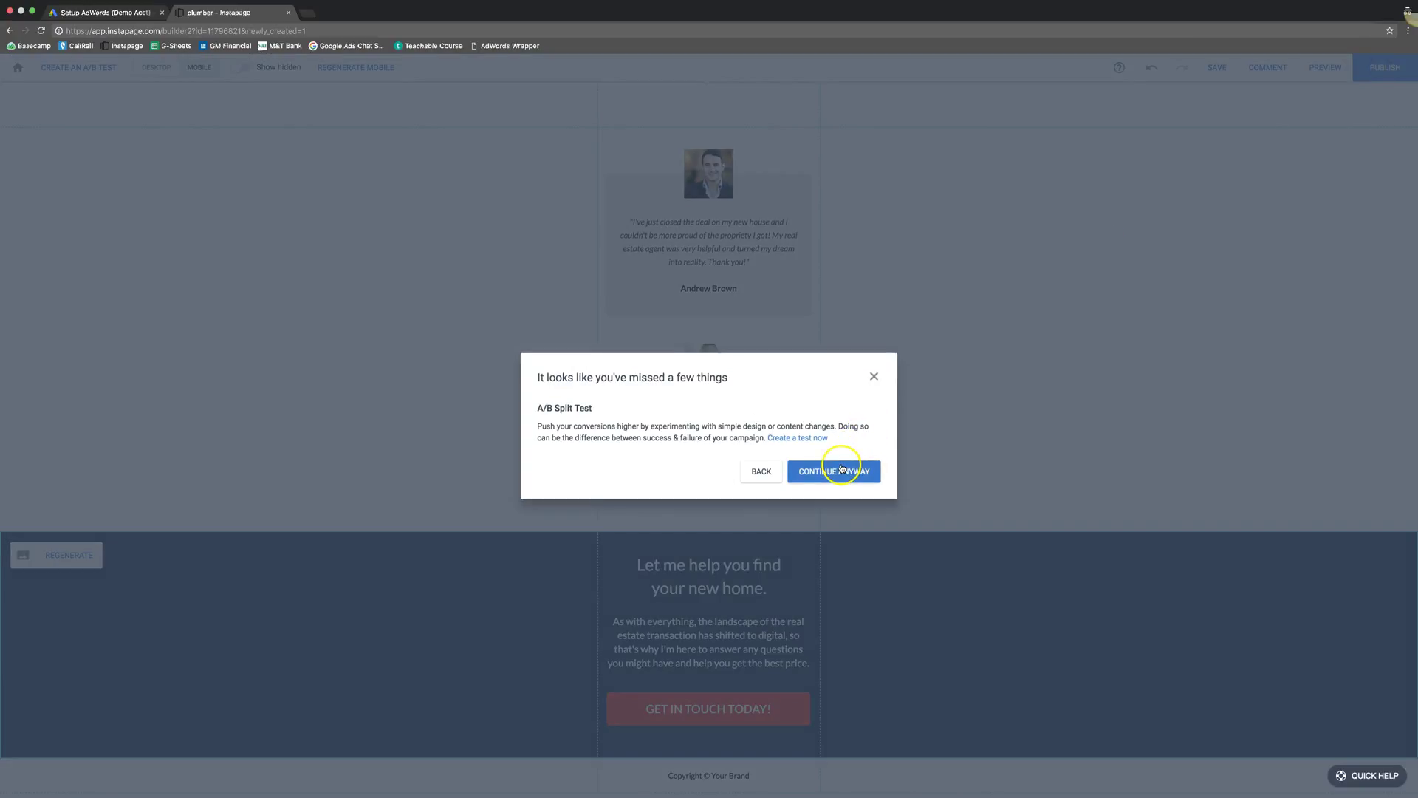
click(834, 469)
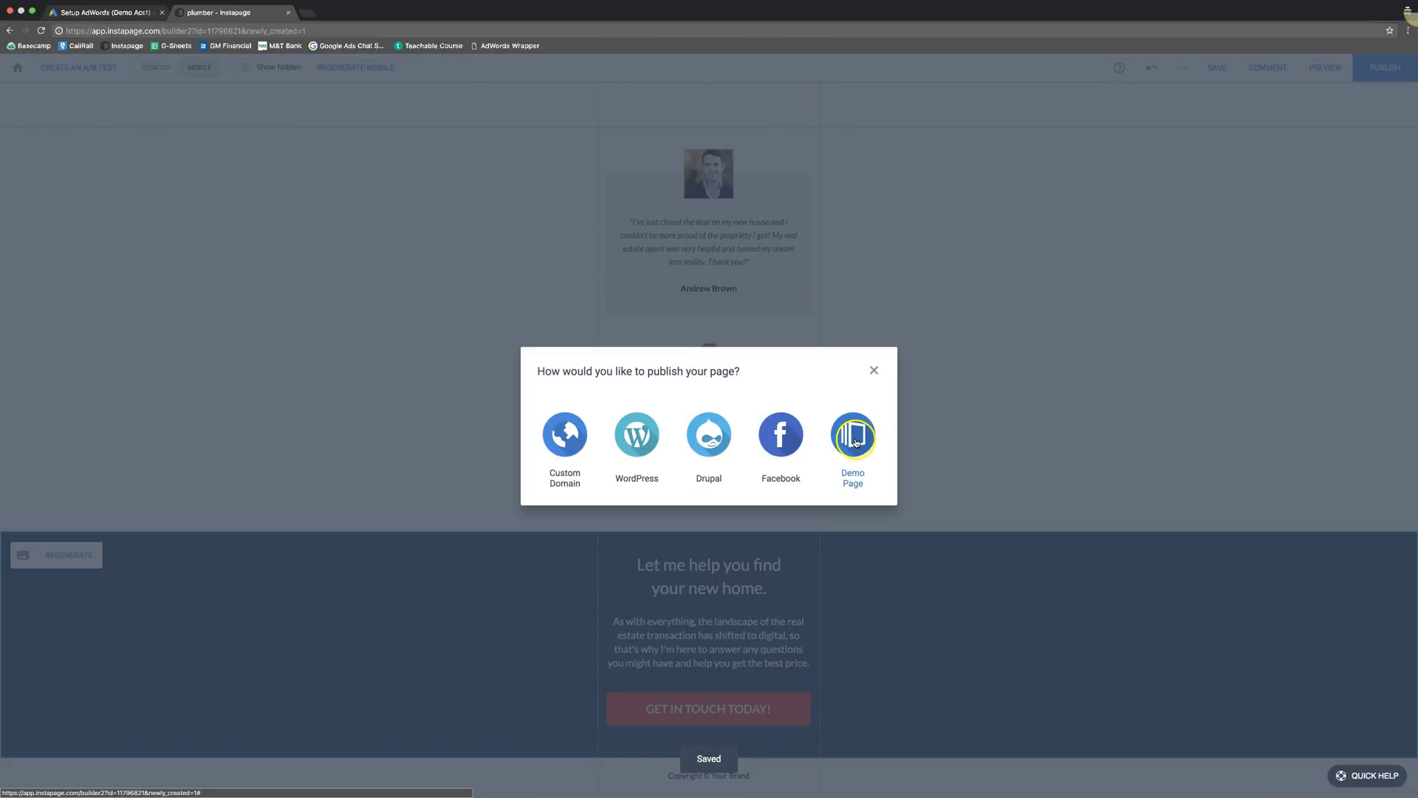
click(854, 438)
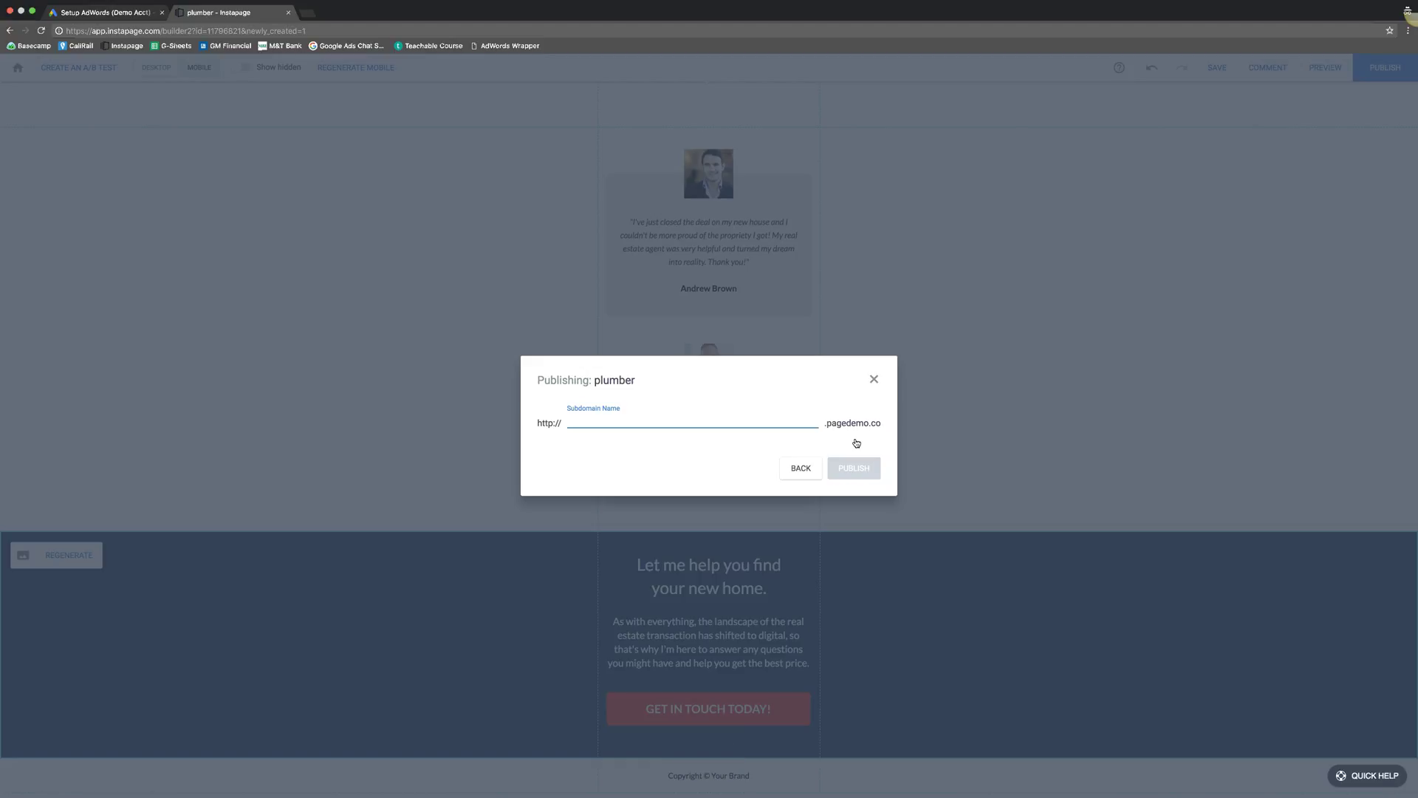
text(plumbing 1)
click(867, 470)
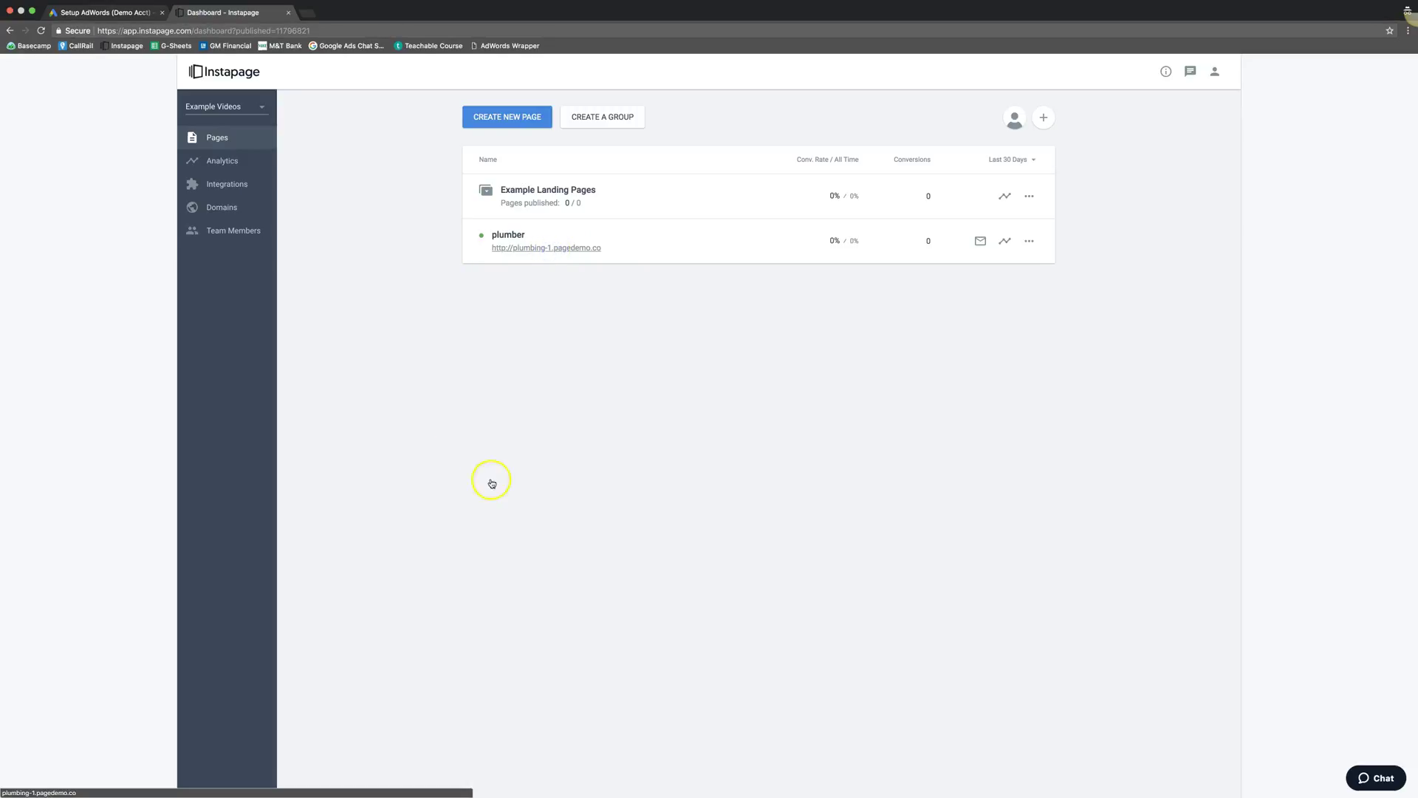
Check the live plumber page at plumbing-1.pagedemo.co, then file it under Example Landing Pages
click(517, 247)
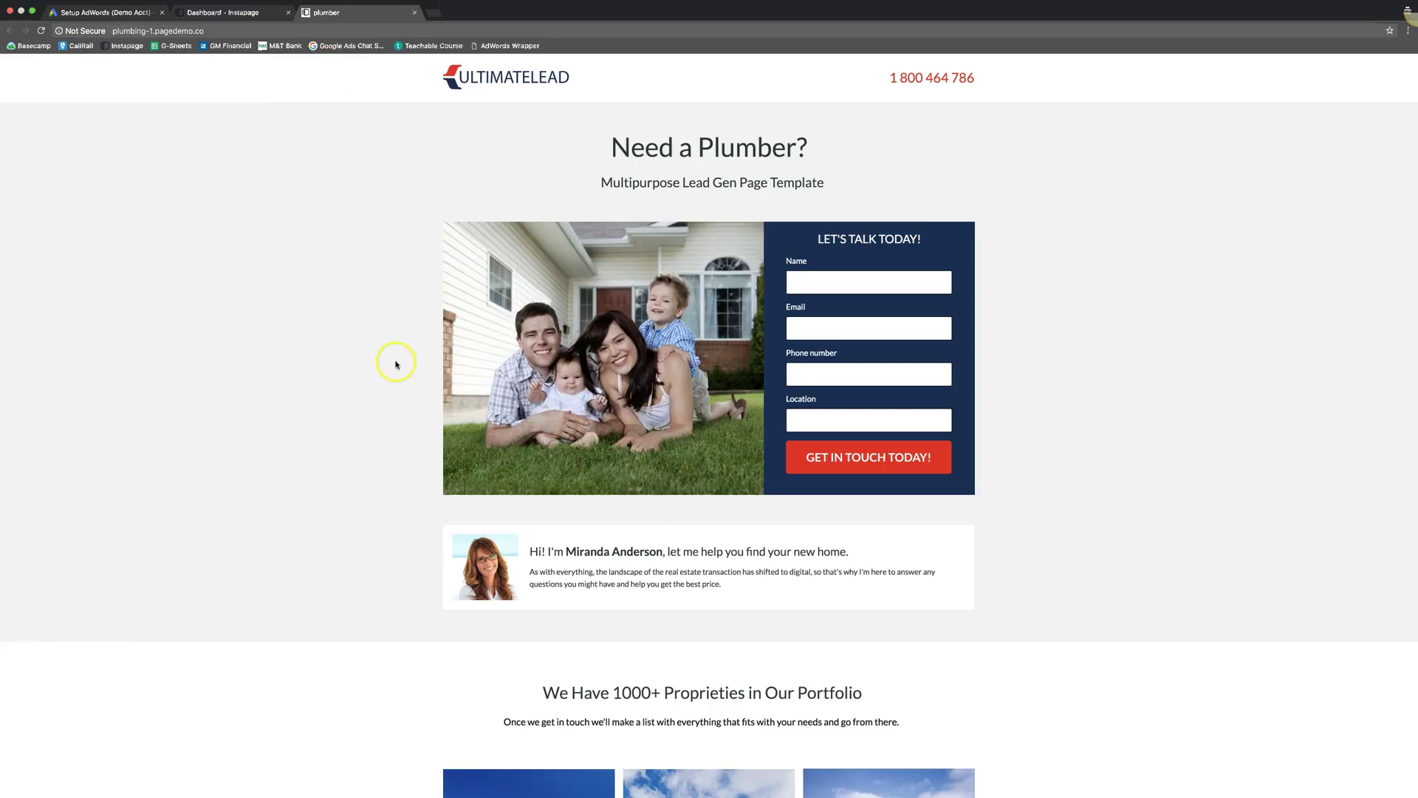
scroll(396, 364, down, 20)
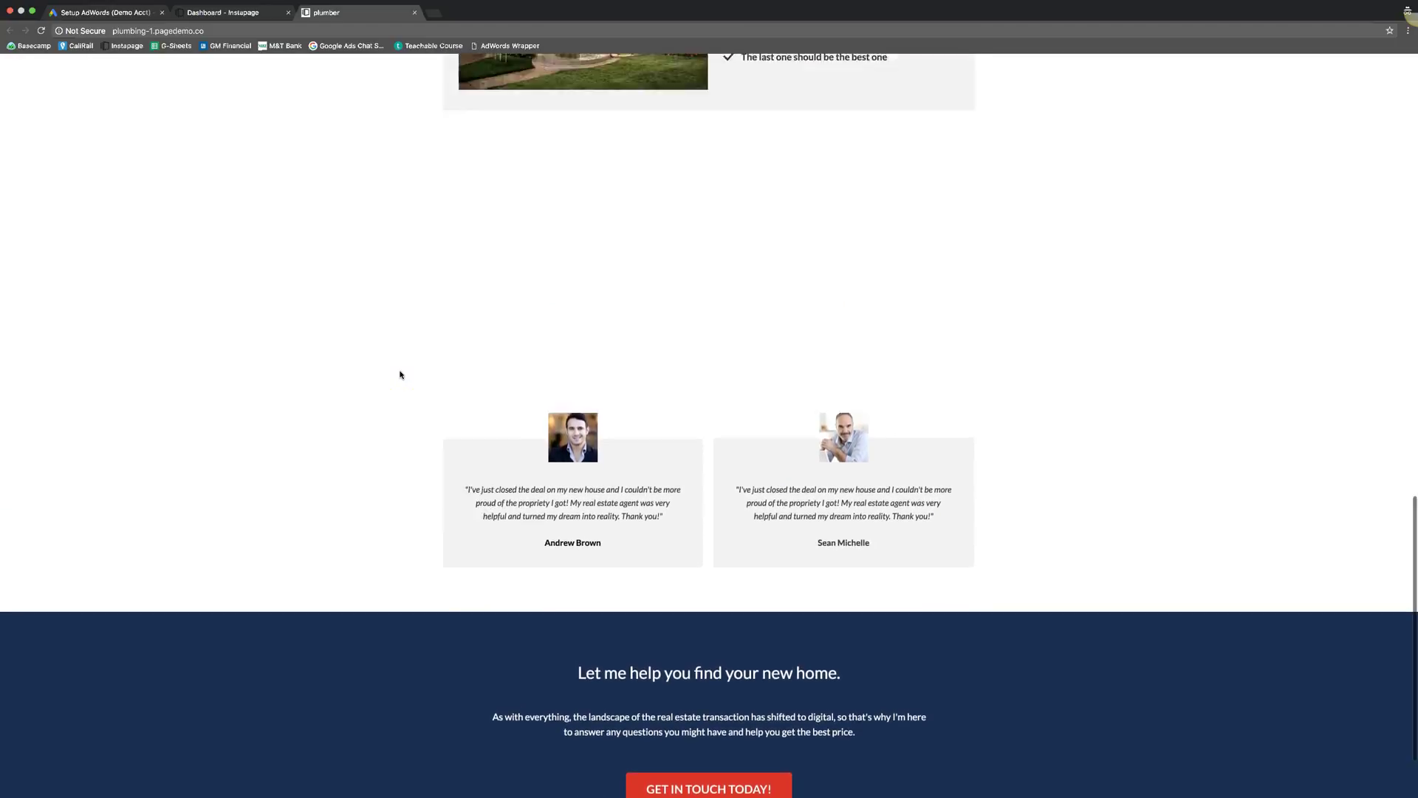
scroll(399, 373, up, 20)
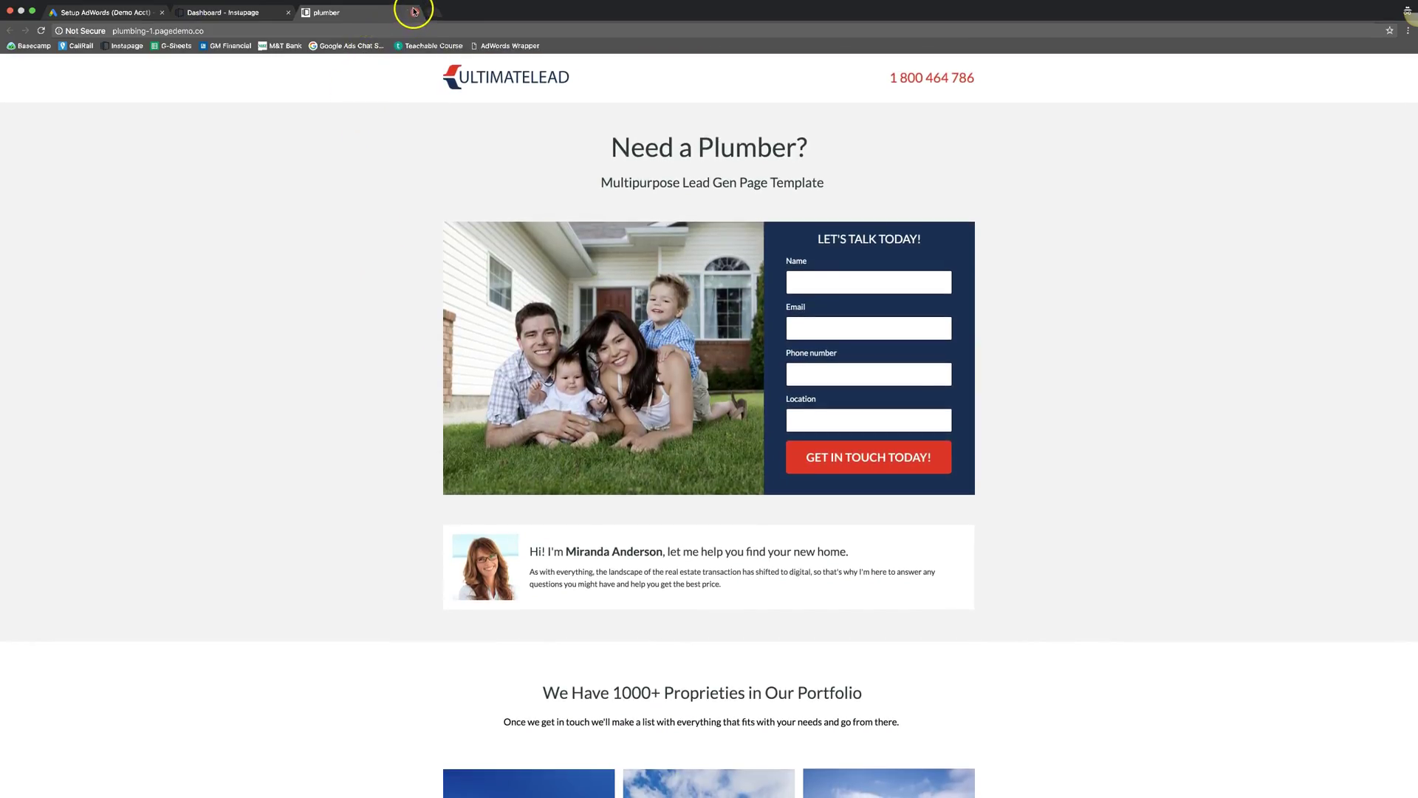
click(414, 11)
drag(635, 247, 635, 192)
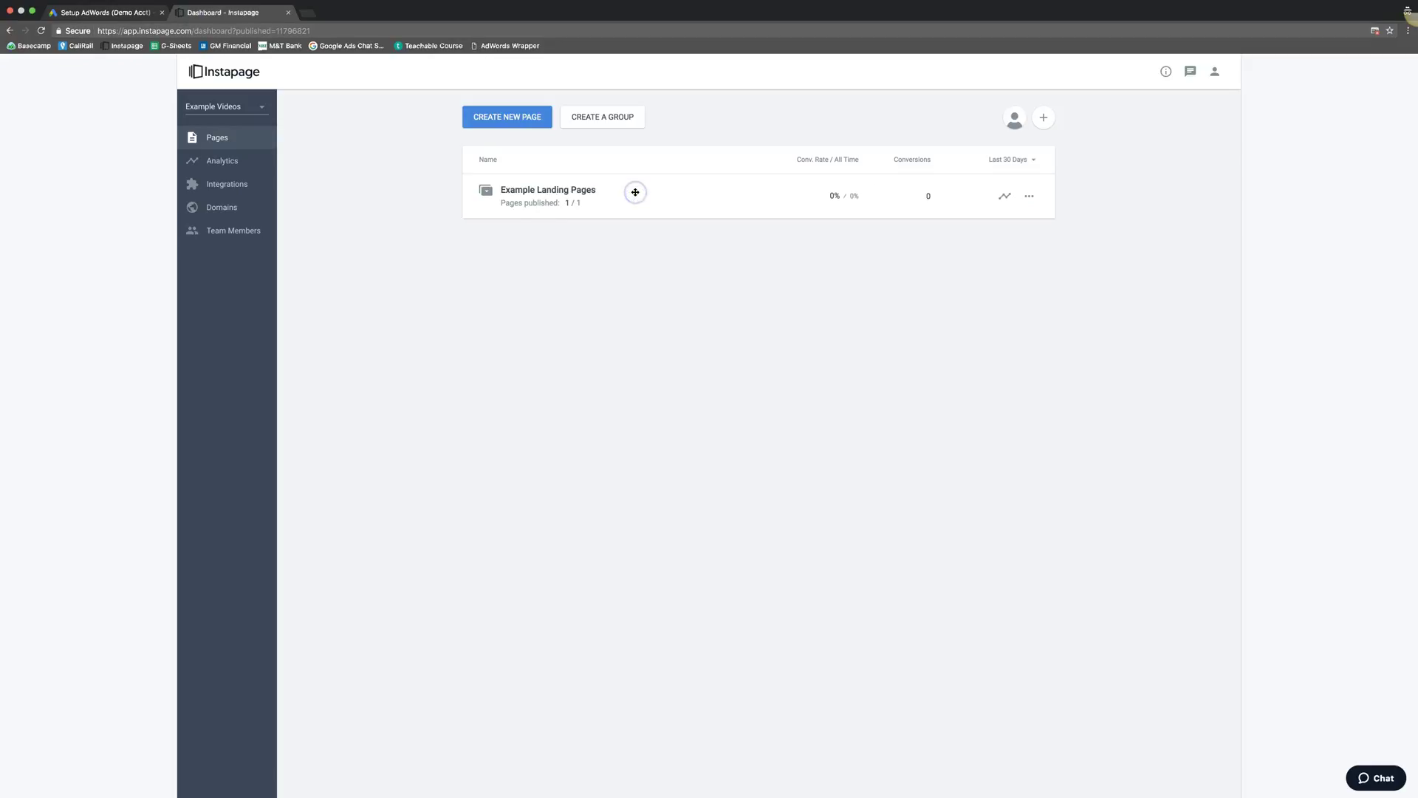
click(486, 193)
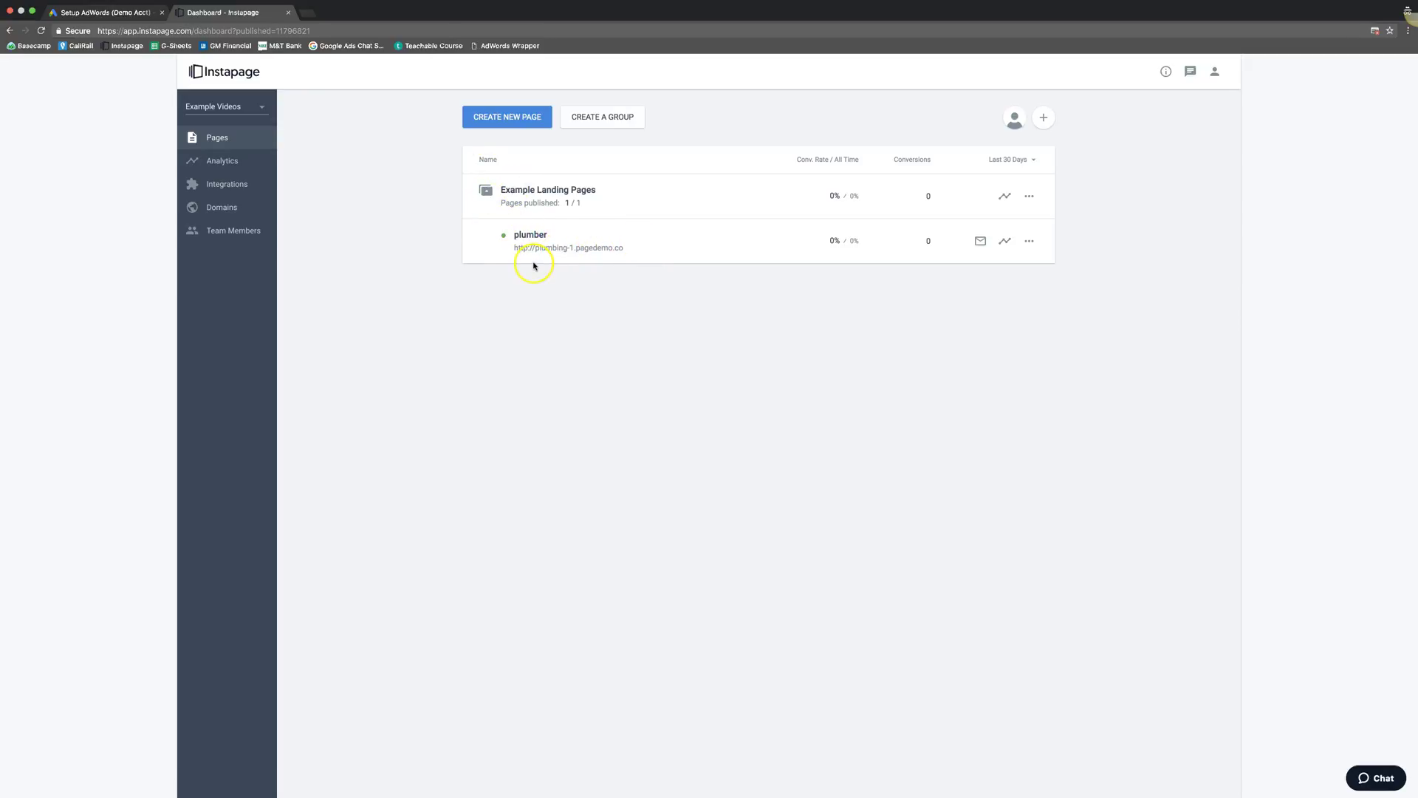
Create a Standard Page from the VidCourse Thank You template named 'example thanks'
click(508, 118)
click(675, 395)
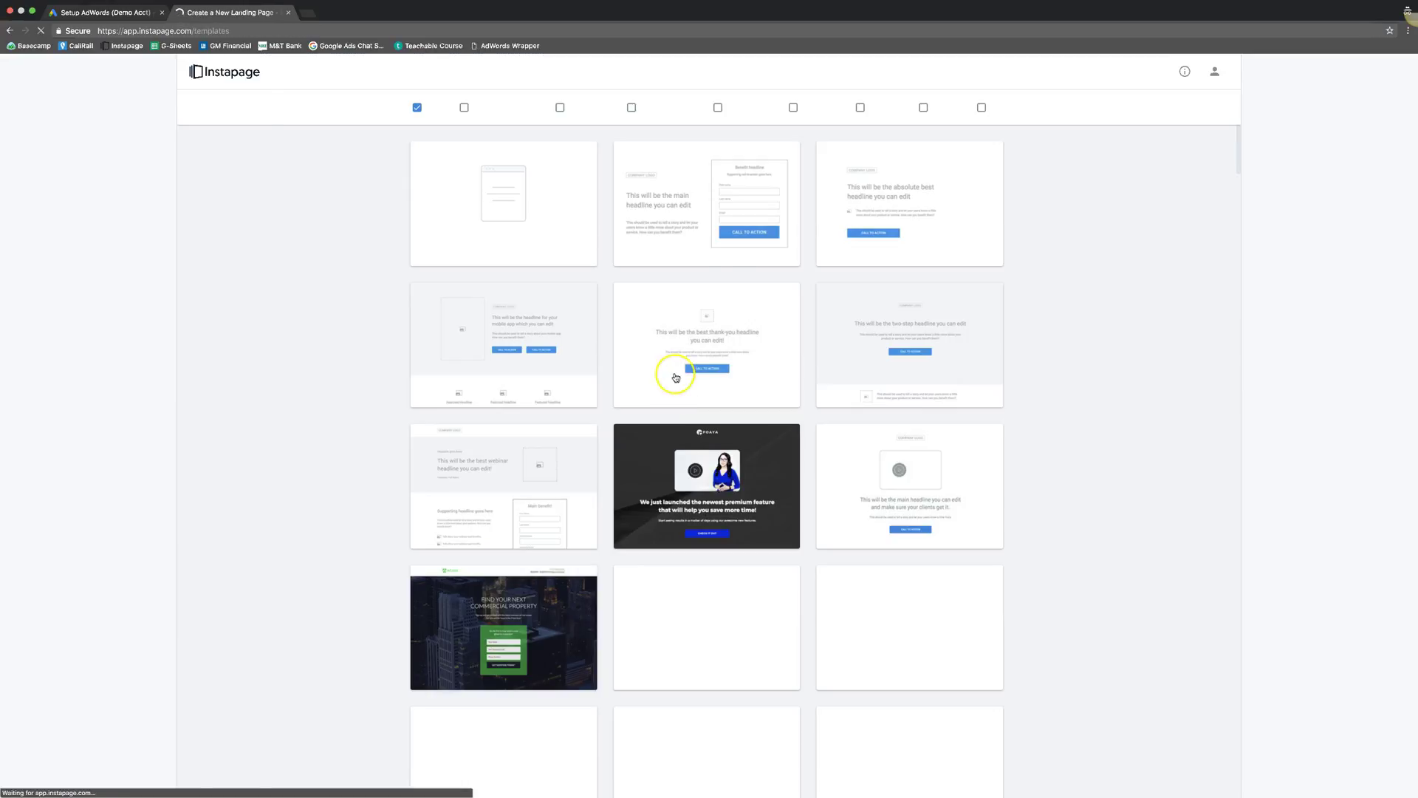
click(718, 109)
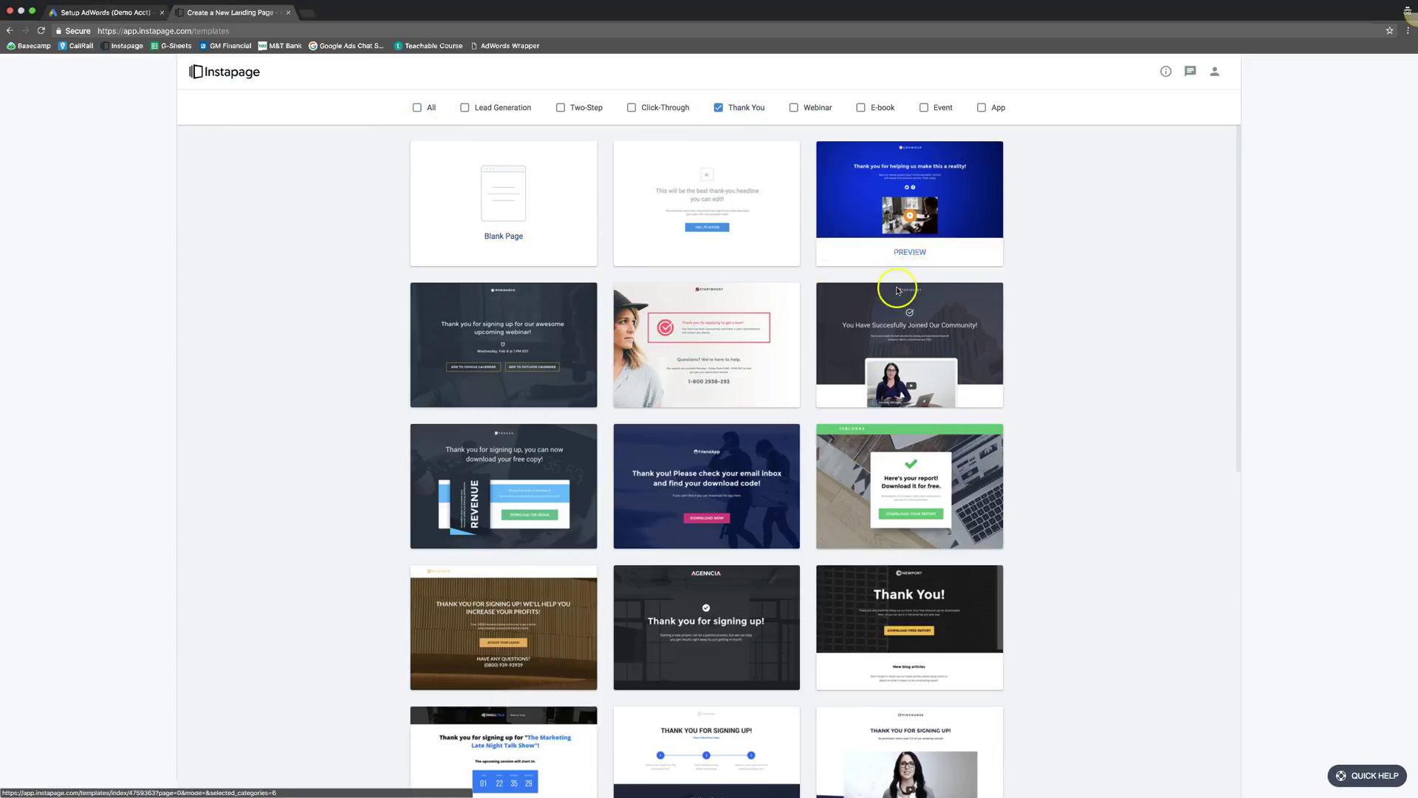
scroll(657, 432, down, 6)
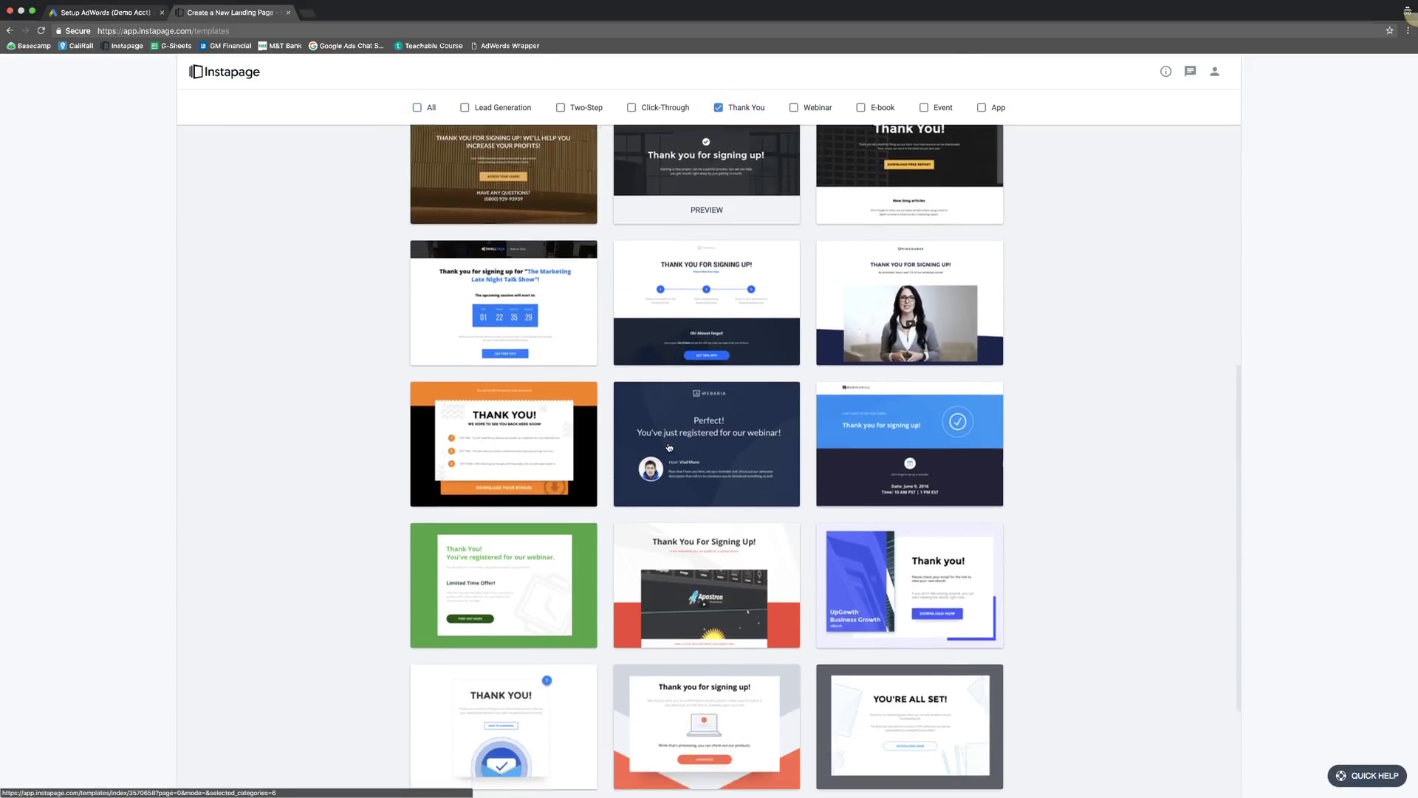
click(892, 319)
click(921, 270)
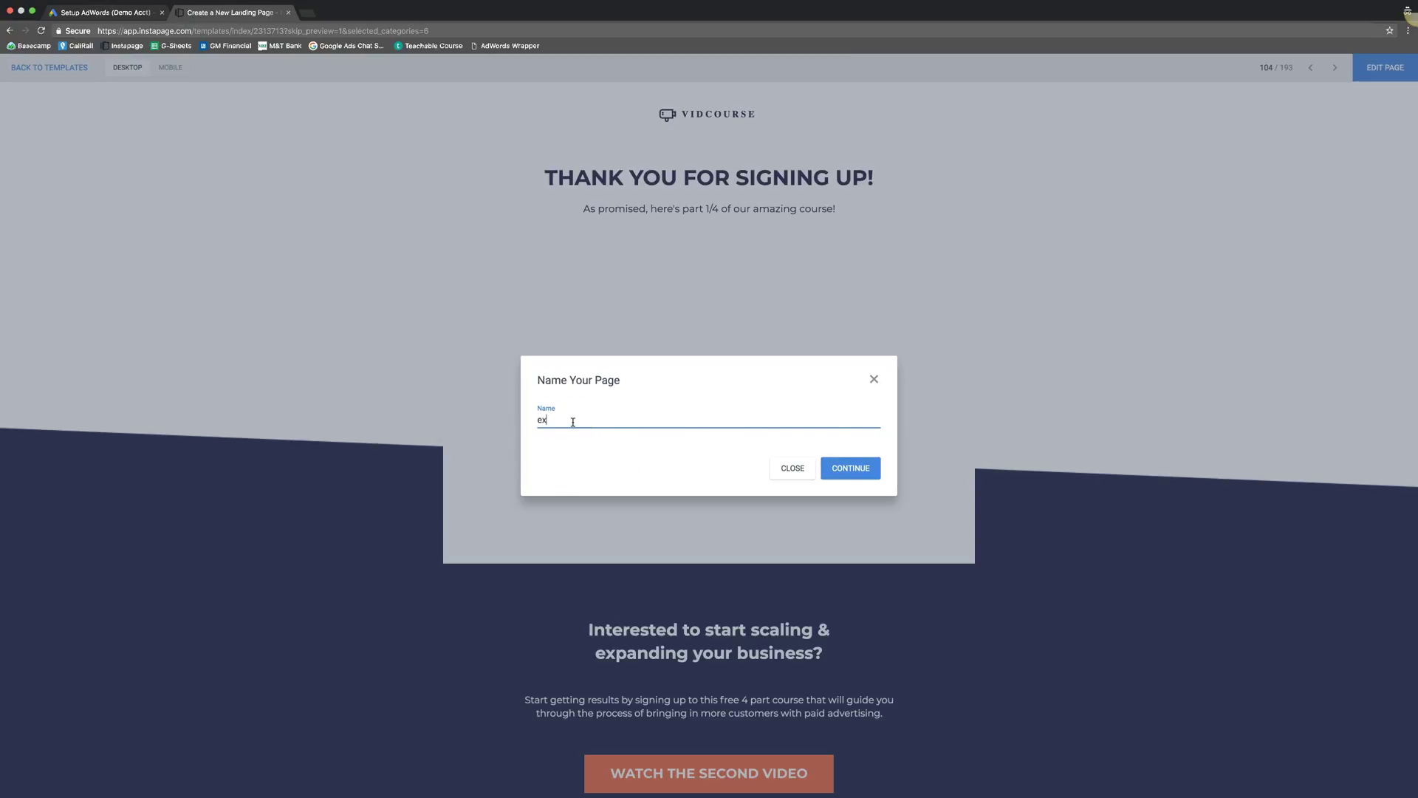
text(example thanks)
click(863, 474)
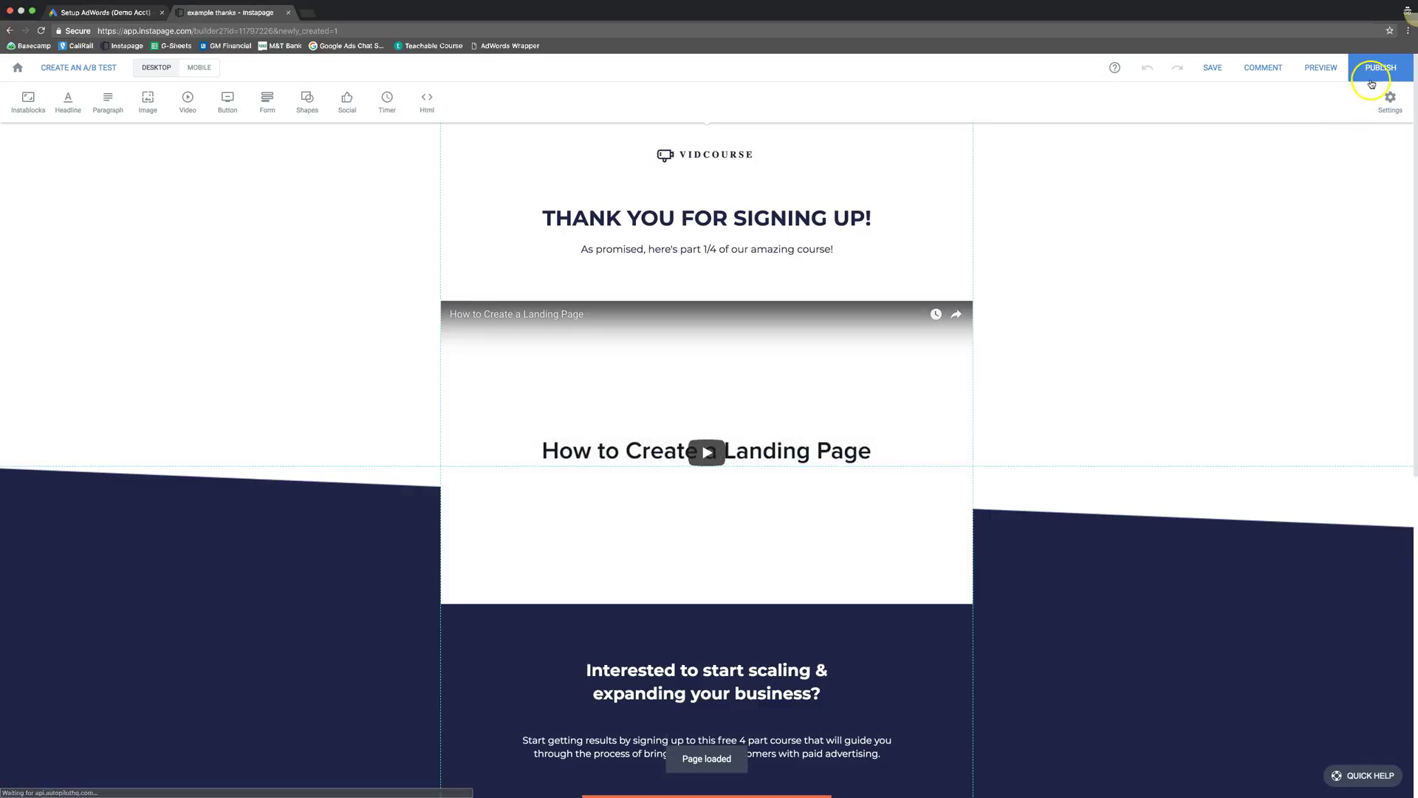
Publish 'example thanks' as a demo page at example-thanks.pagedemo.co despite the missing-items warning
click(1371, 77)
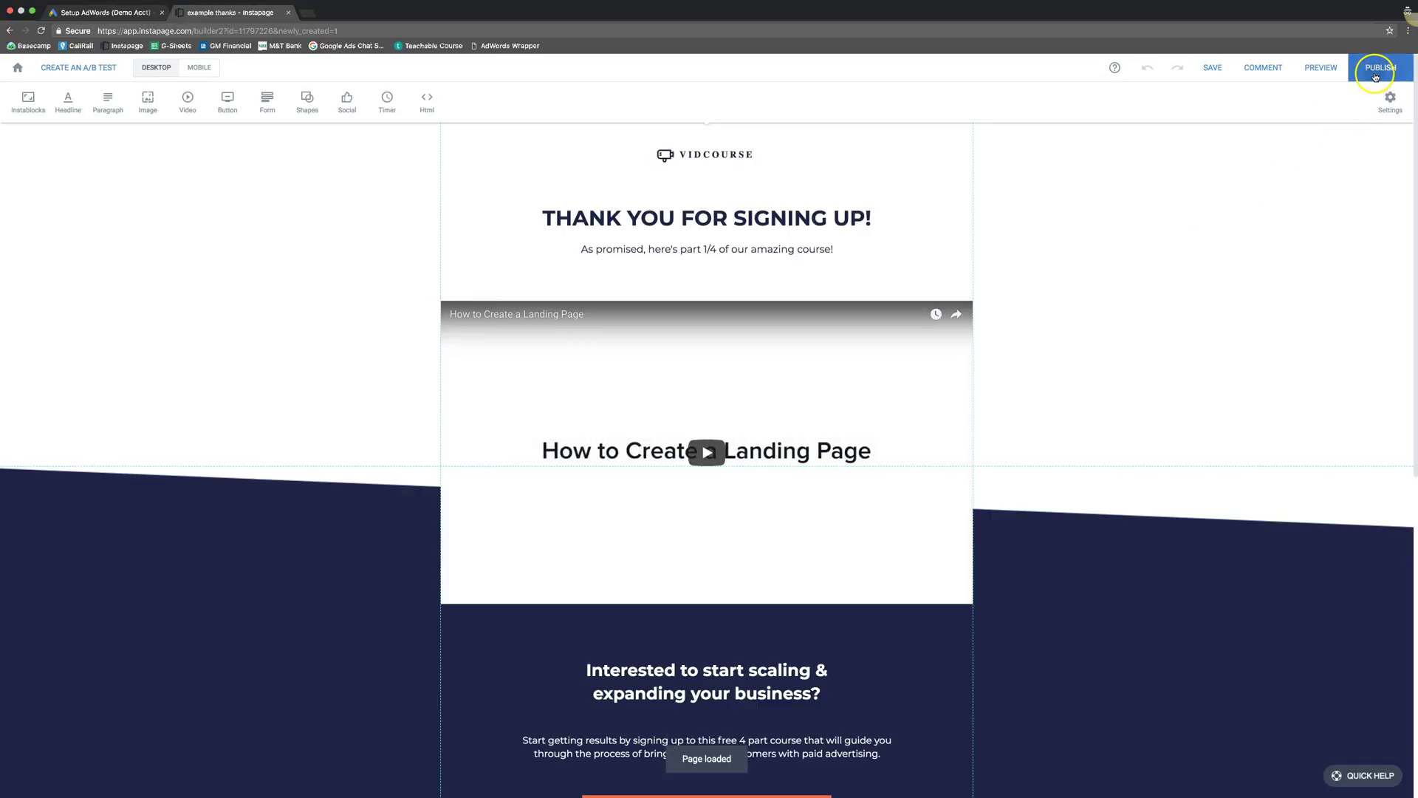
click(839, 471)
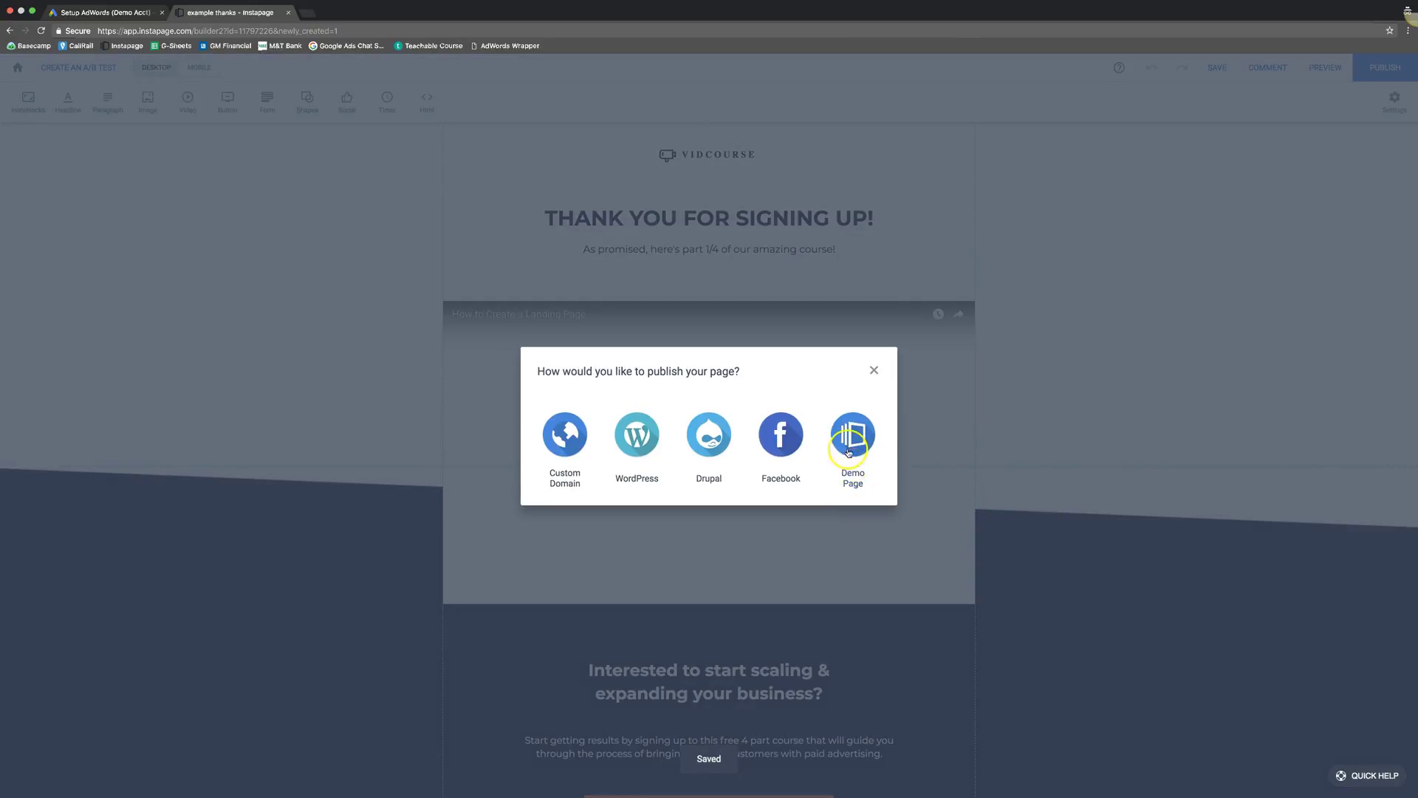
click(851, 443)
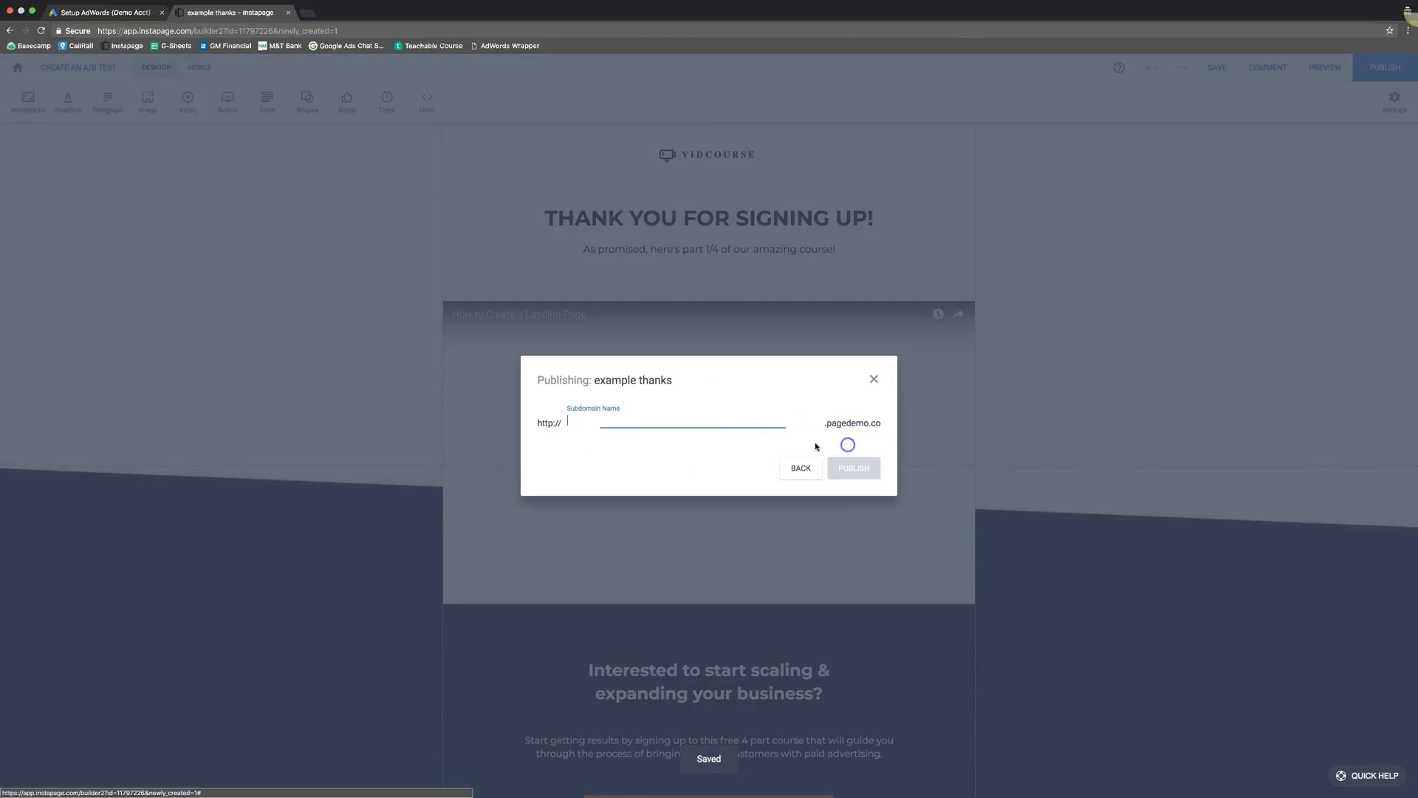
text(example thanks)
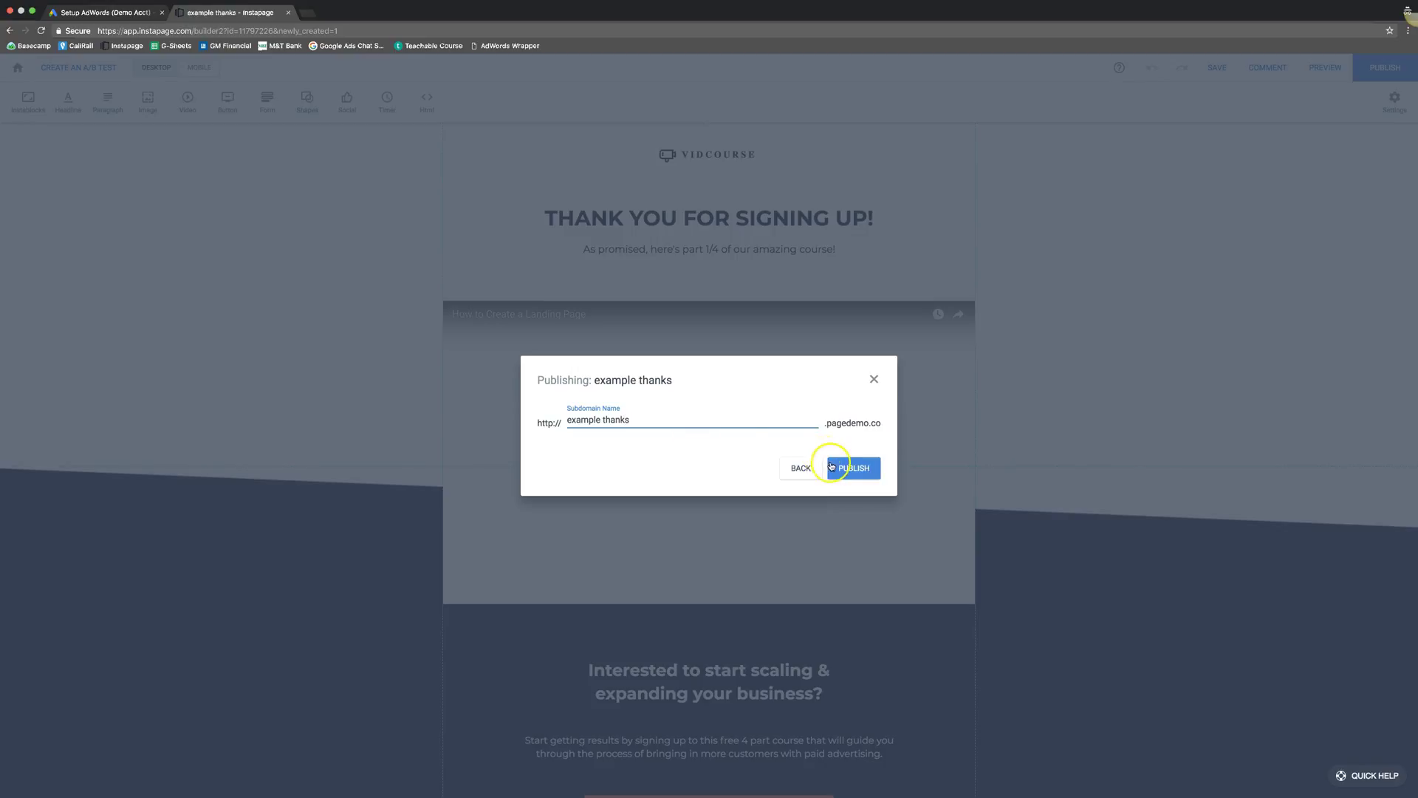
click(849, 468)
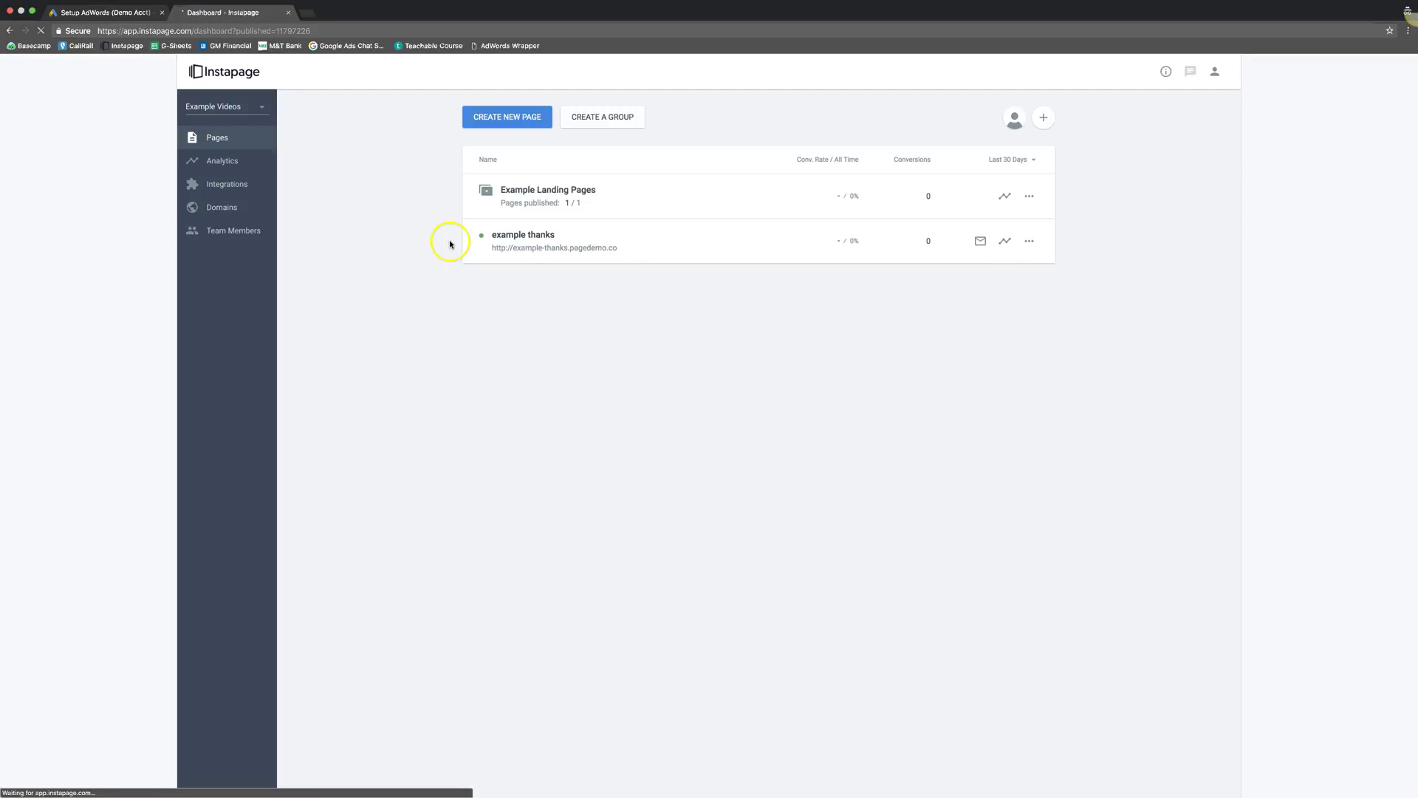
Move 'example thanks' into Example Landing Pages and view its live page
drag(665, 244, 664, 196)
click(486, 192)
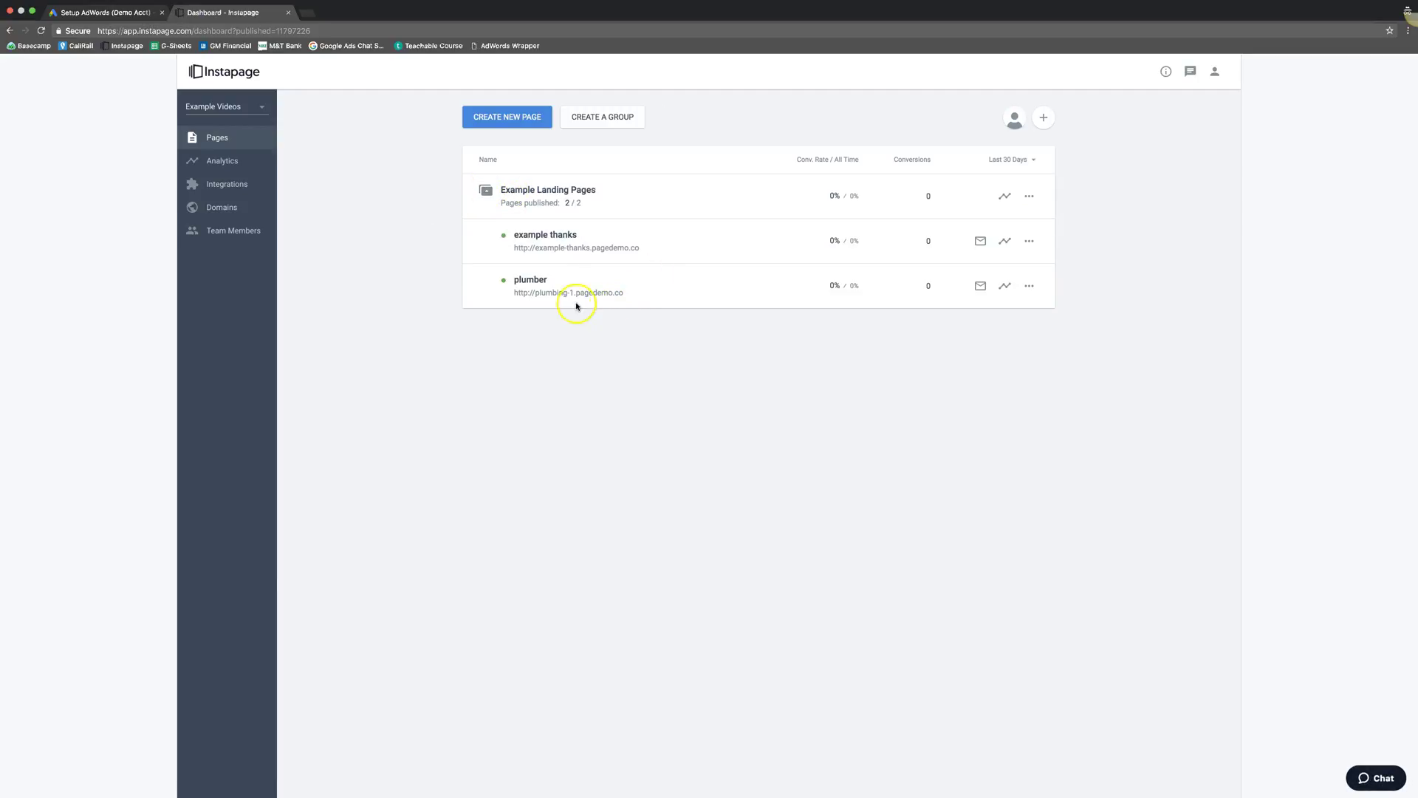
click(567, 250)
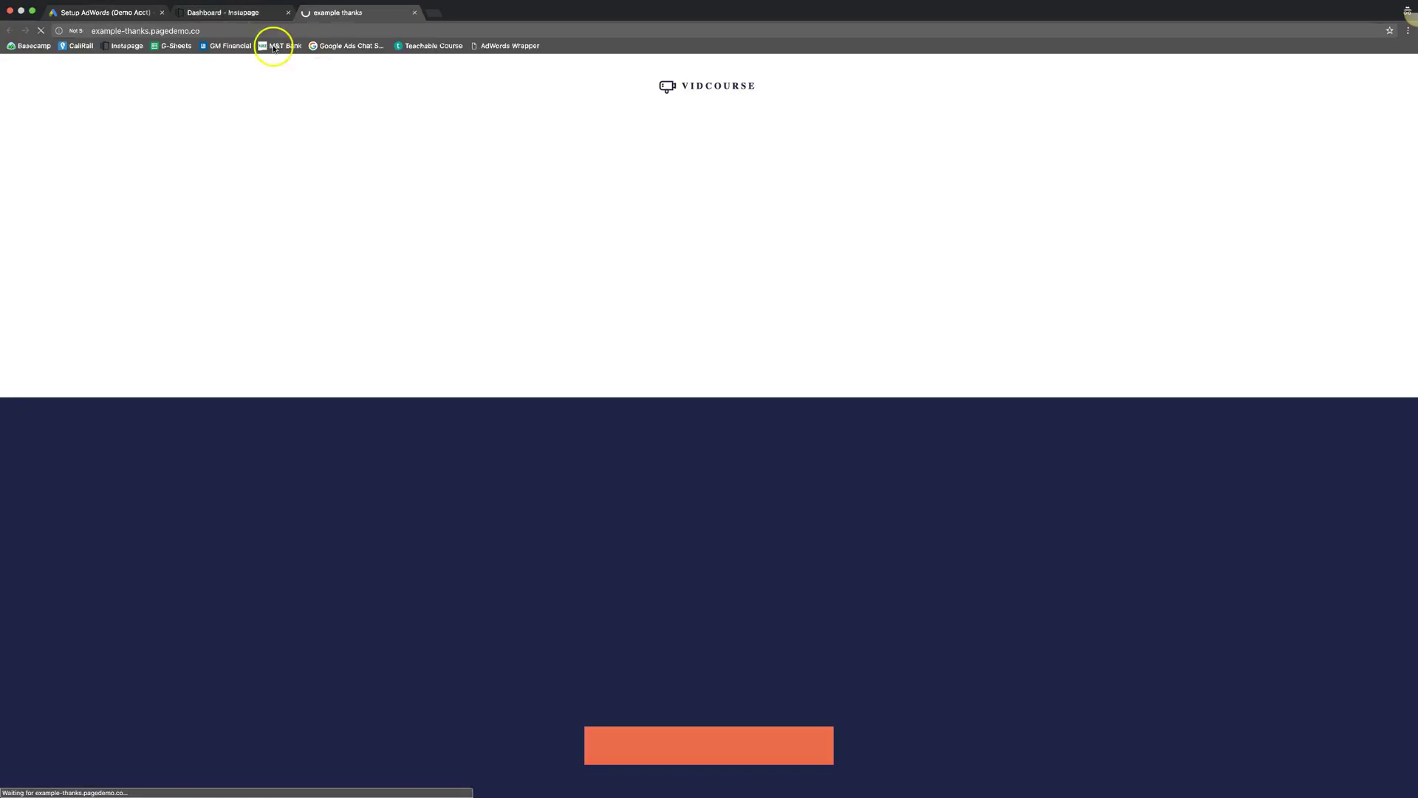
Copy the thank-you page's web address and reopen the plumber page in the editor
click(251, 28)
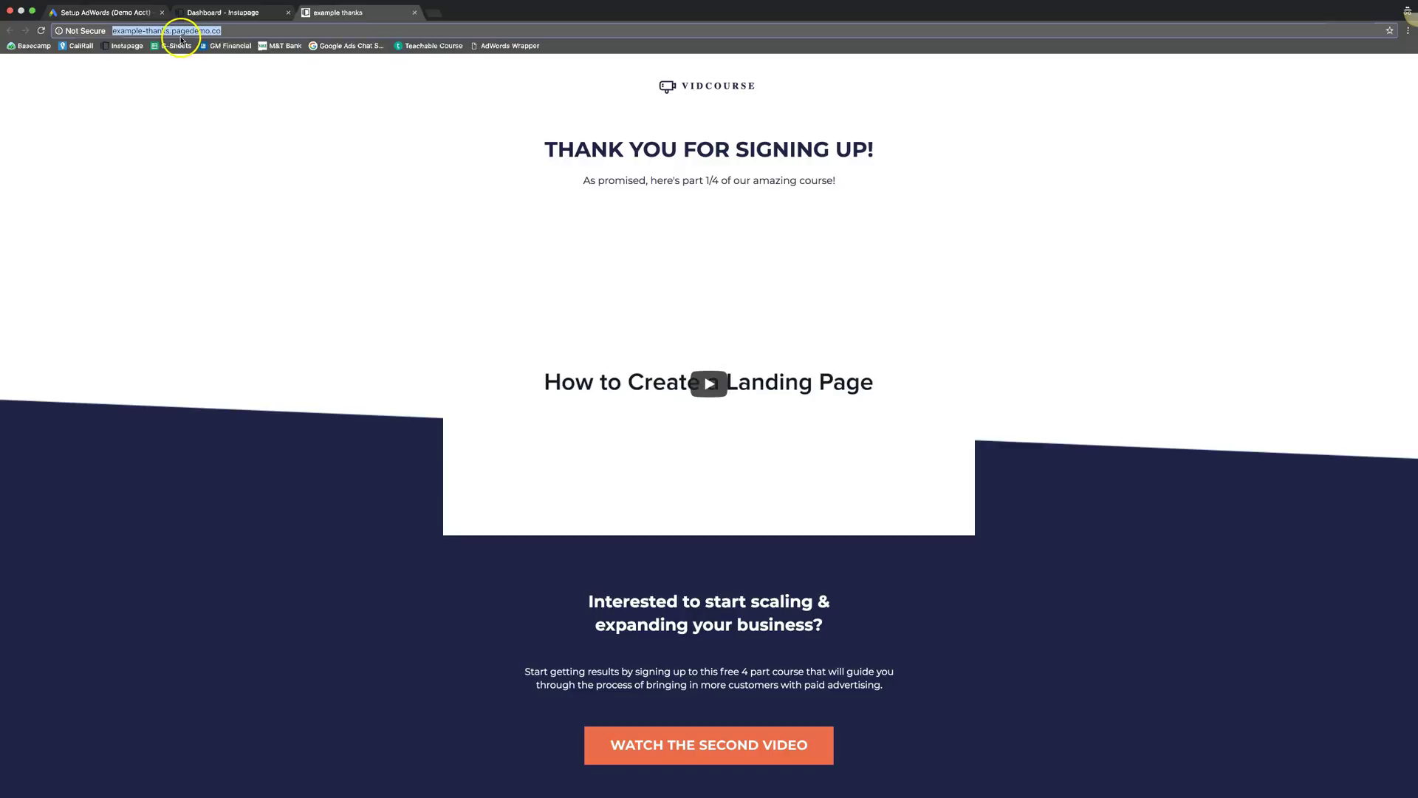
click(225, 13)
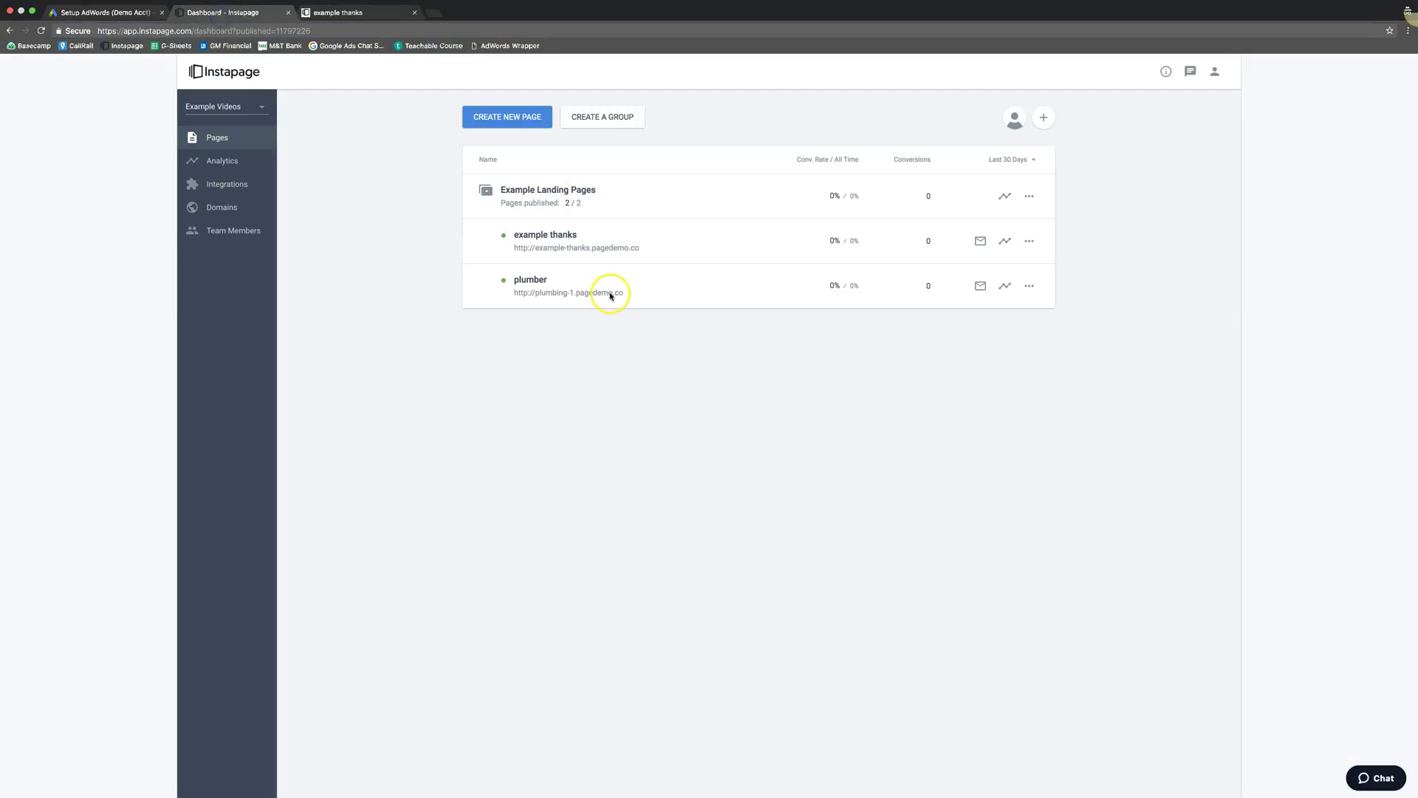
click(531, 283)
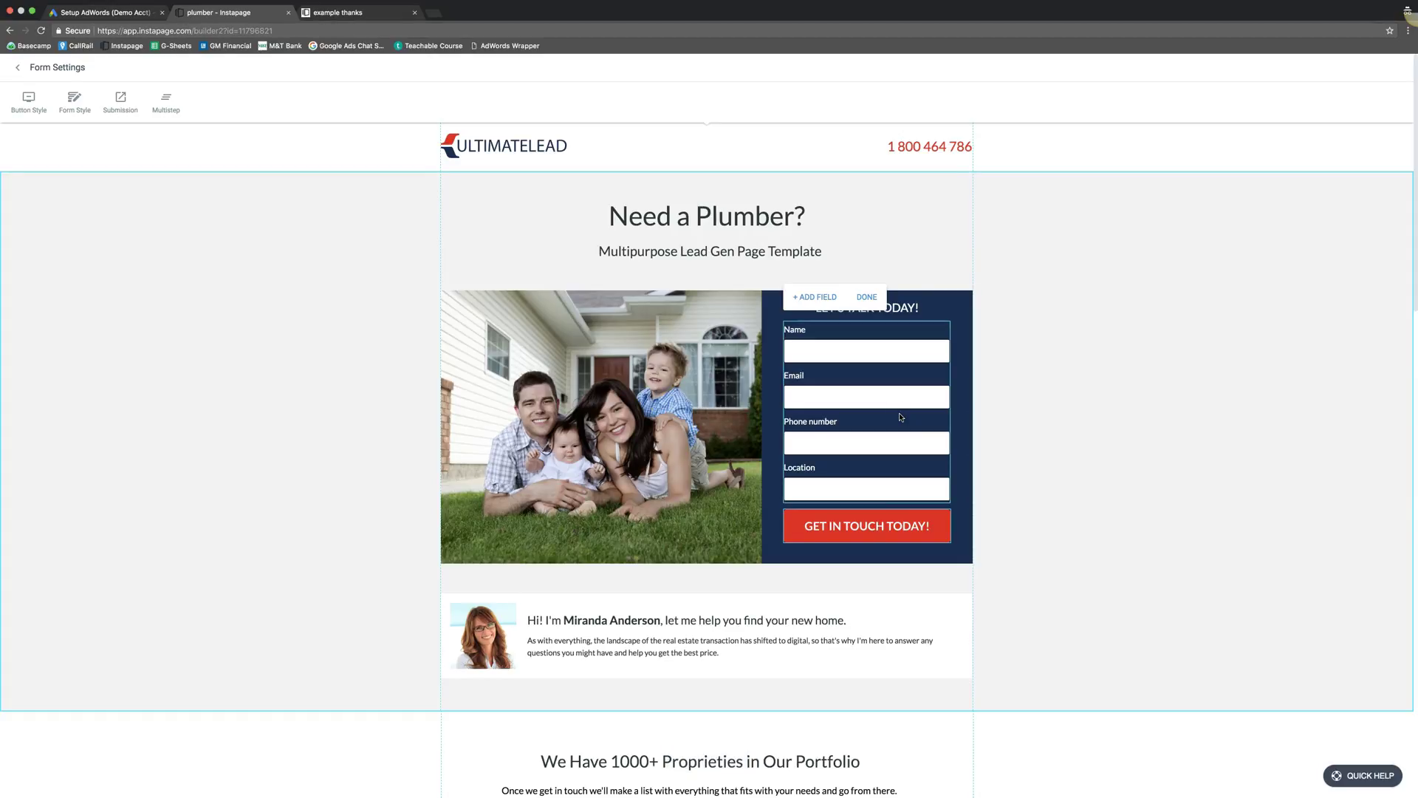
click(123, 108)
click(163, 128)
key(super+v)
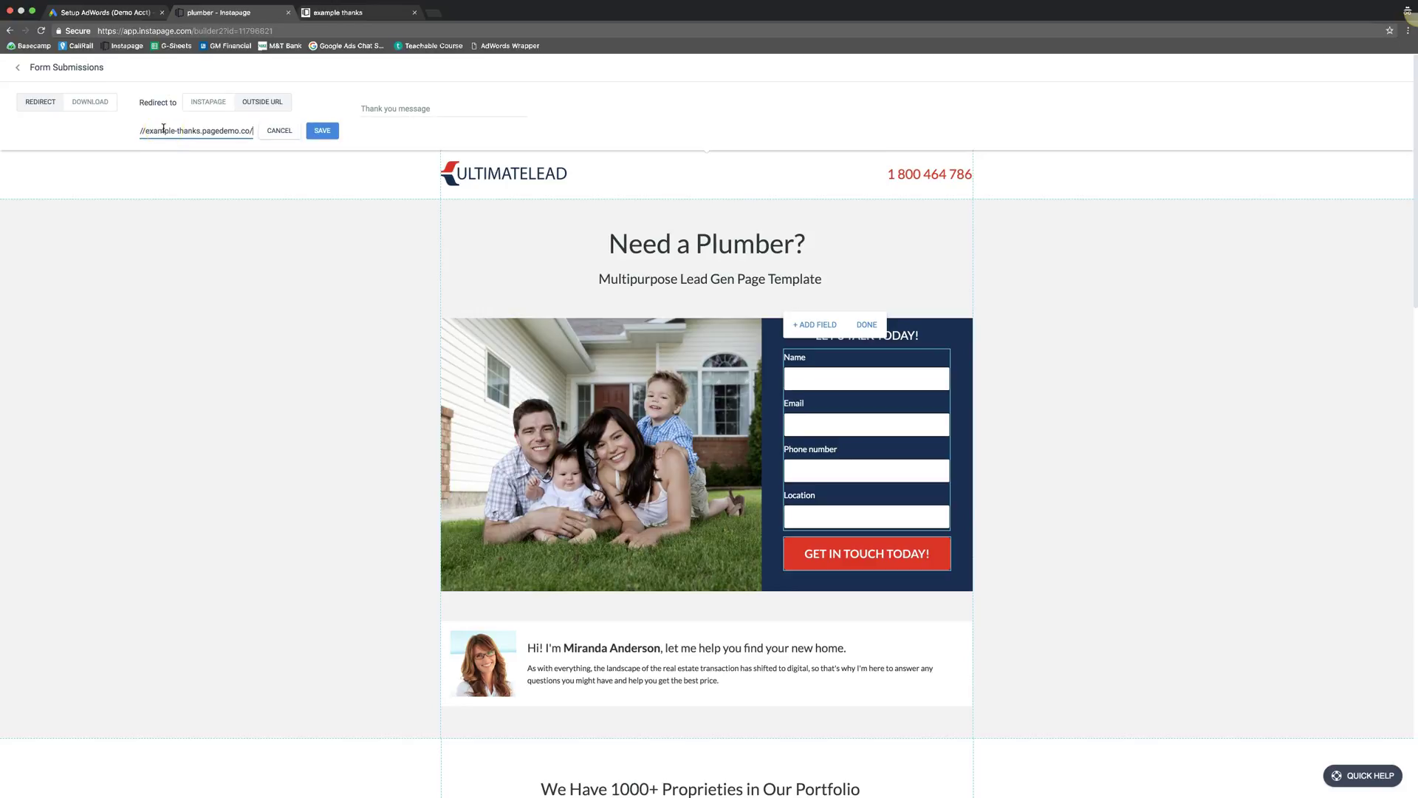
click(329, 133)
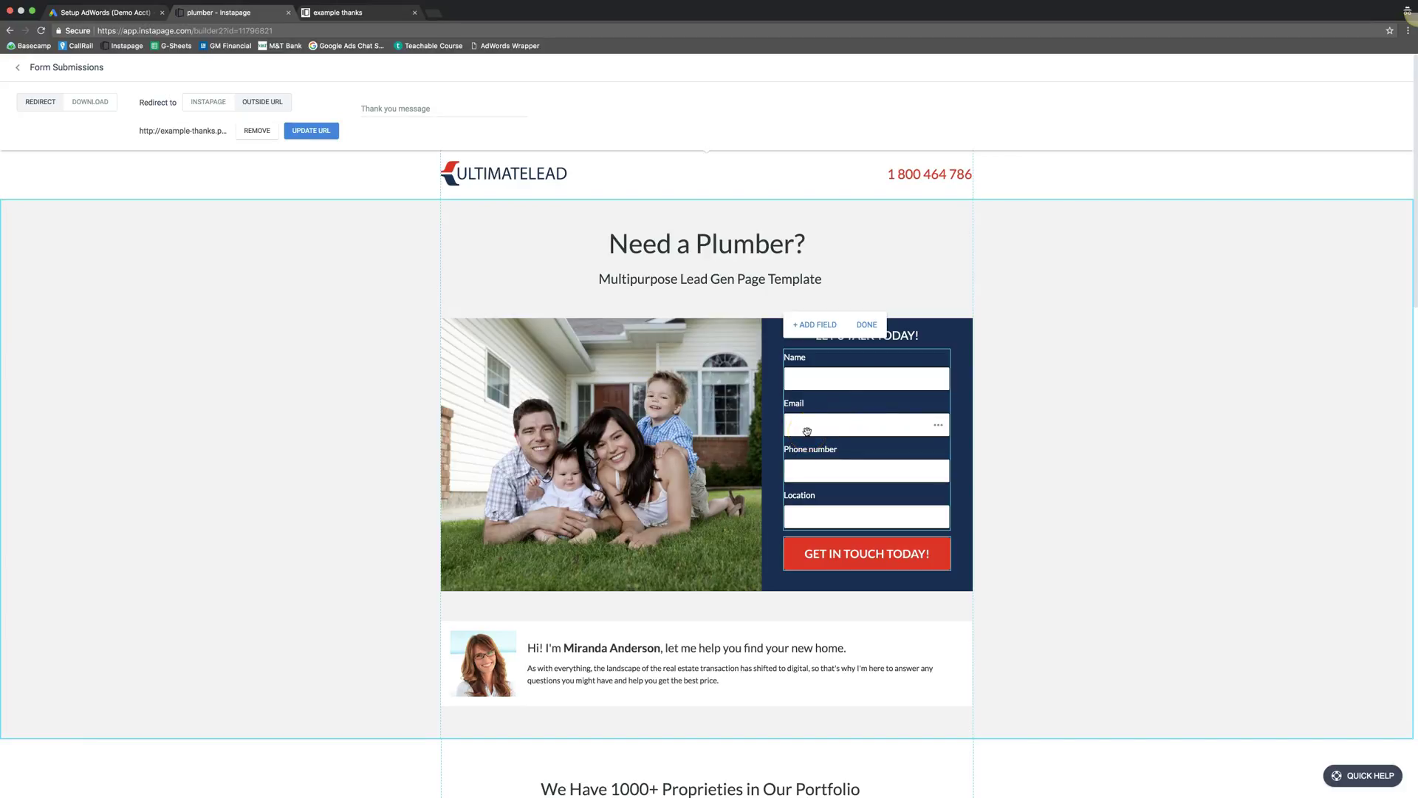
click(1044, 428)
click(1385, 107)
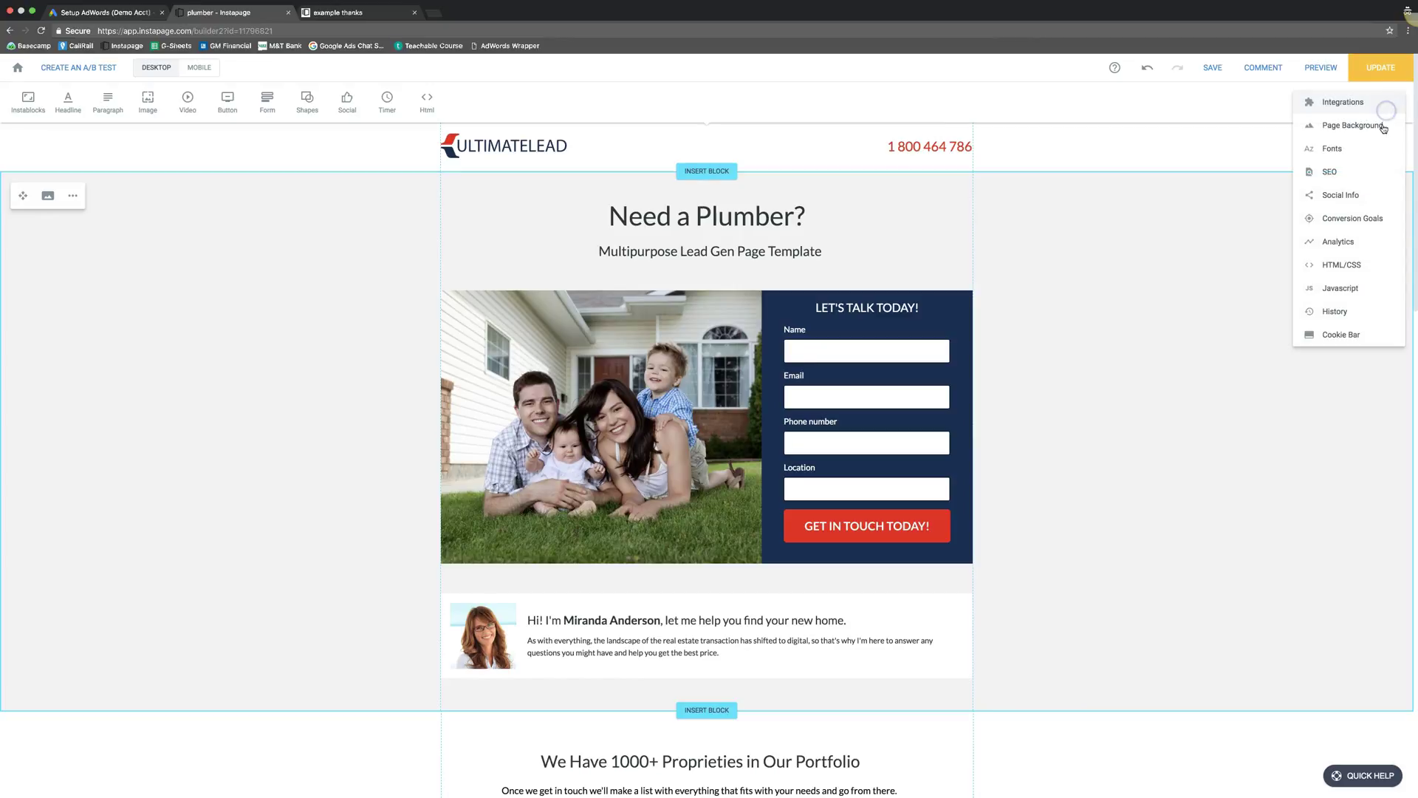
click(1341, 264)
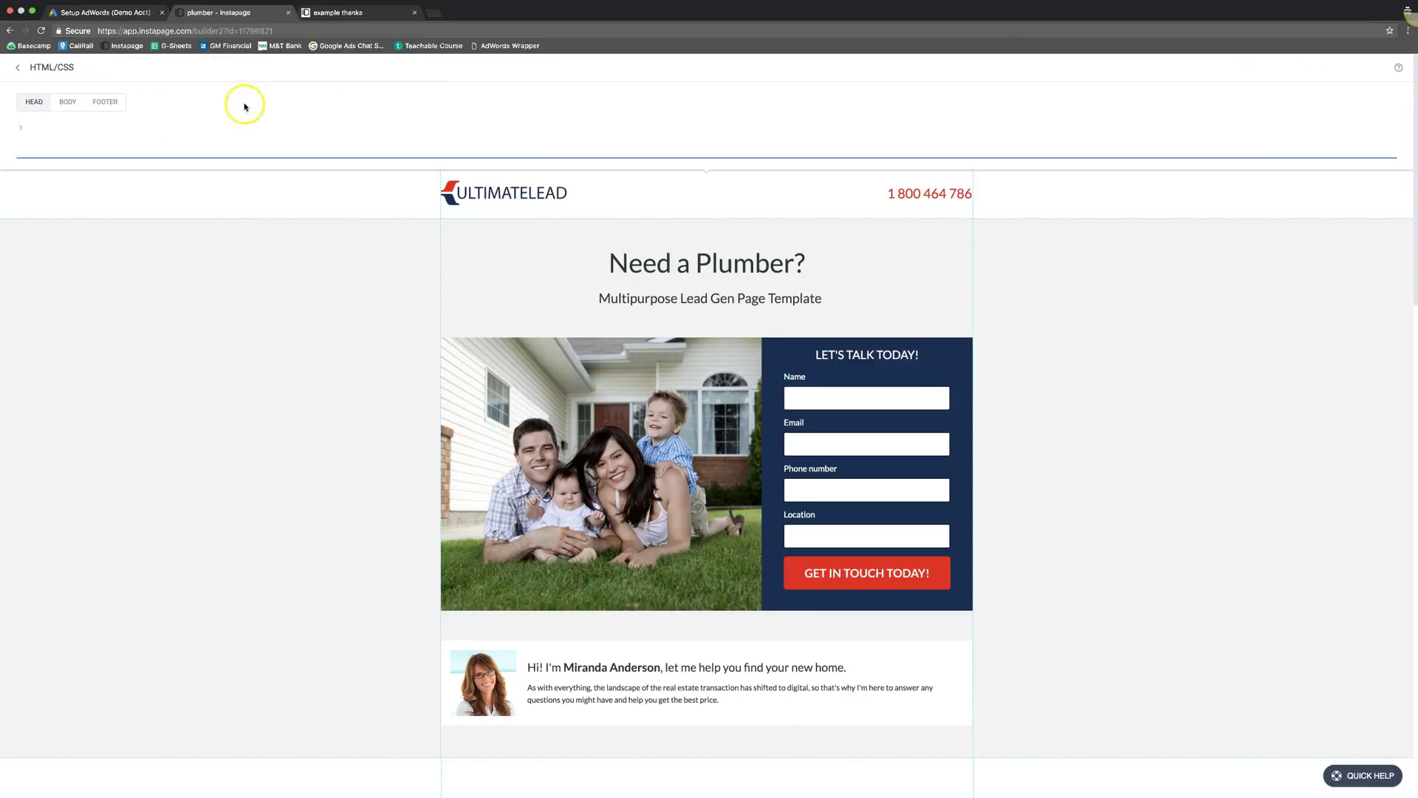
click(67, 103)
click(116, 102)
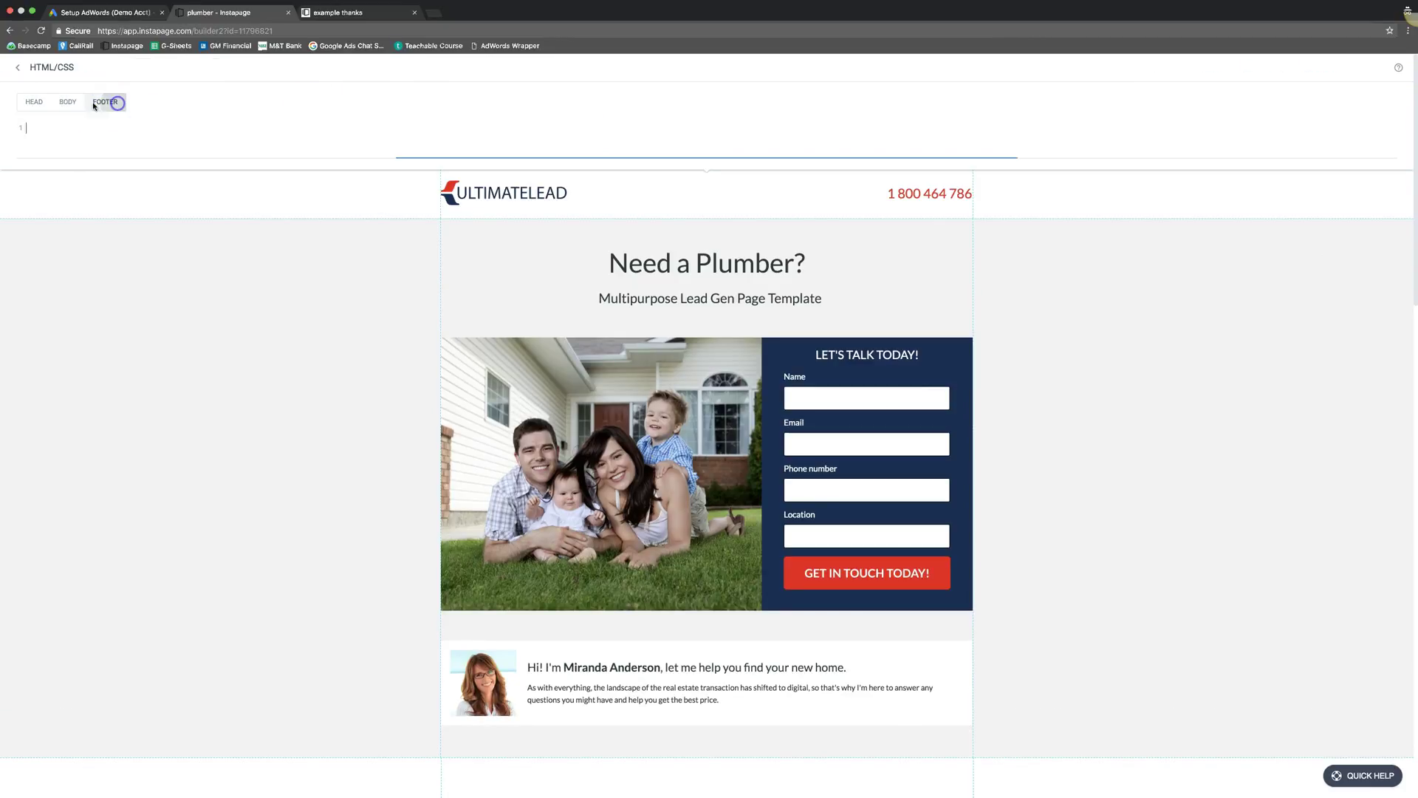
click(18, 67)
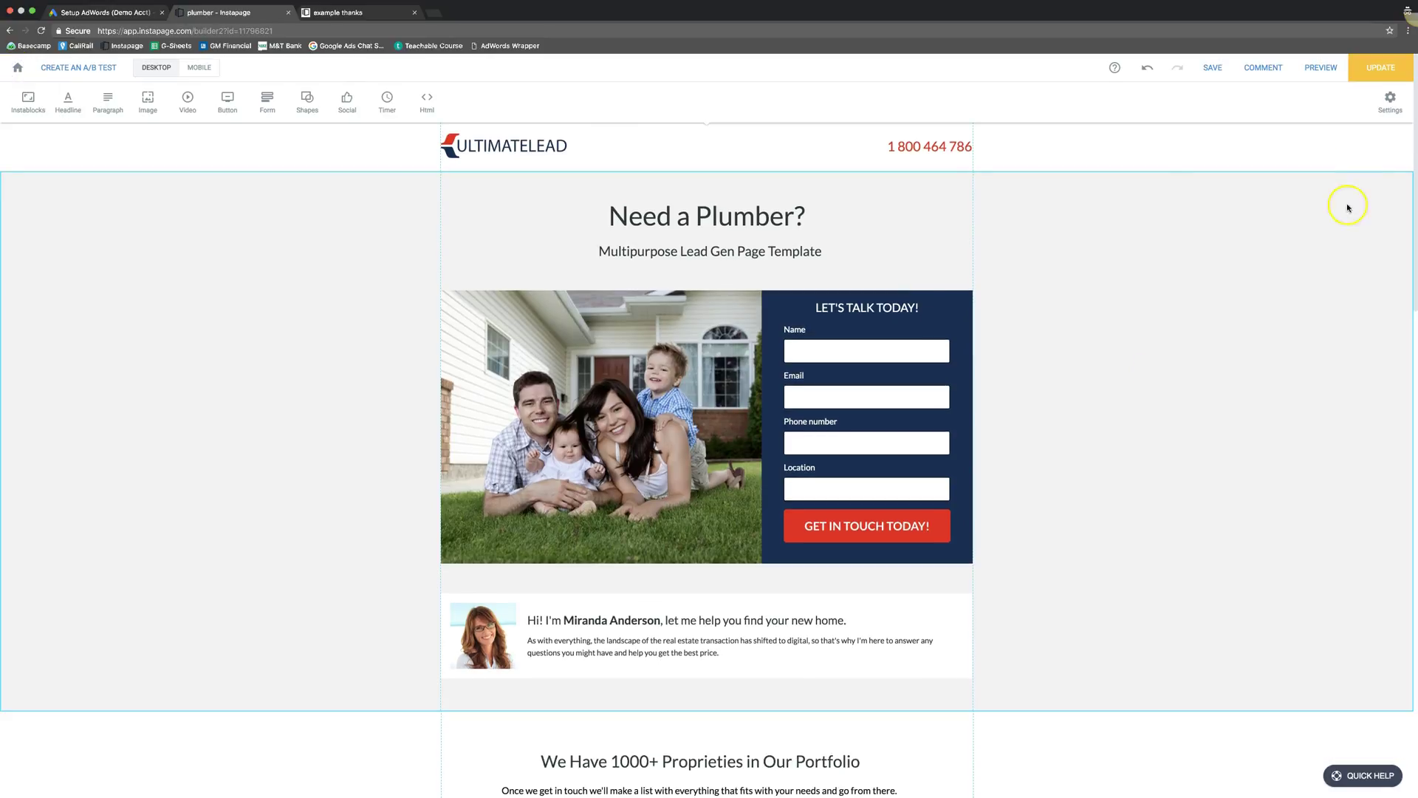
click(1390, 98)
click(1338, 286)
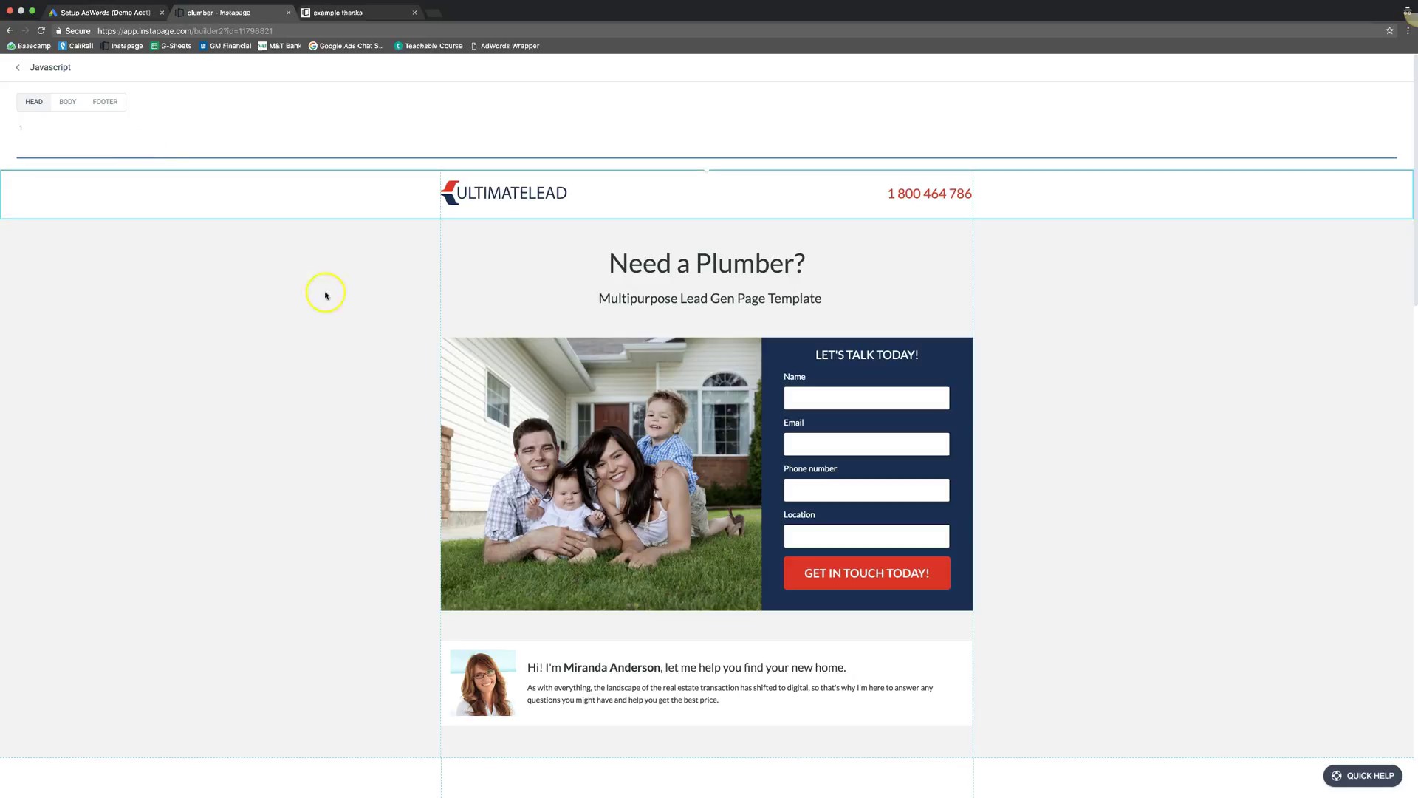
click(326, 296)
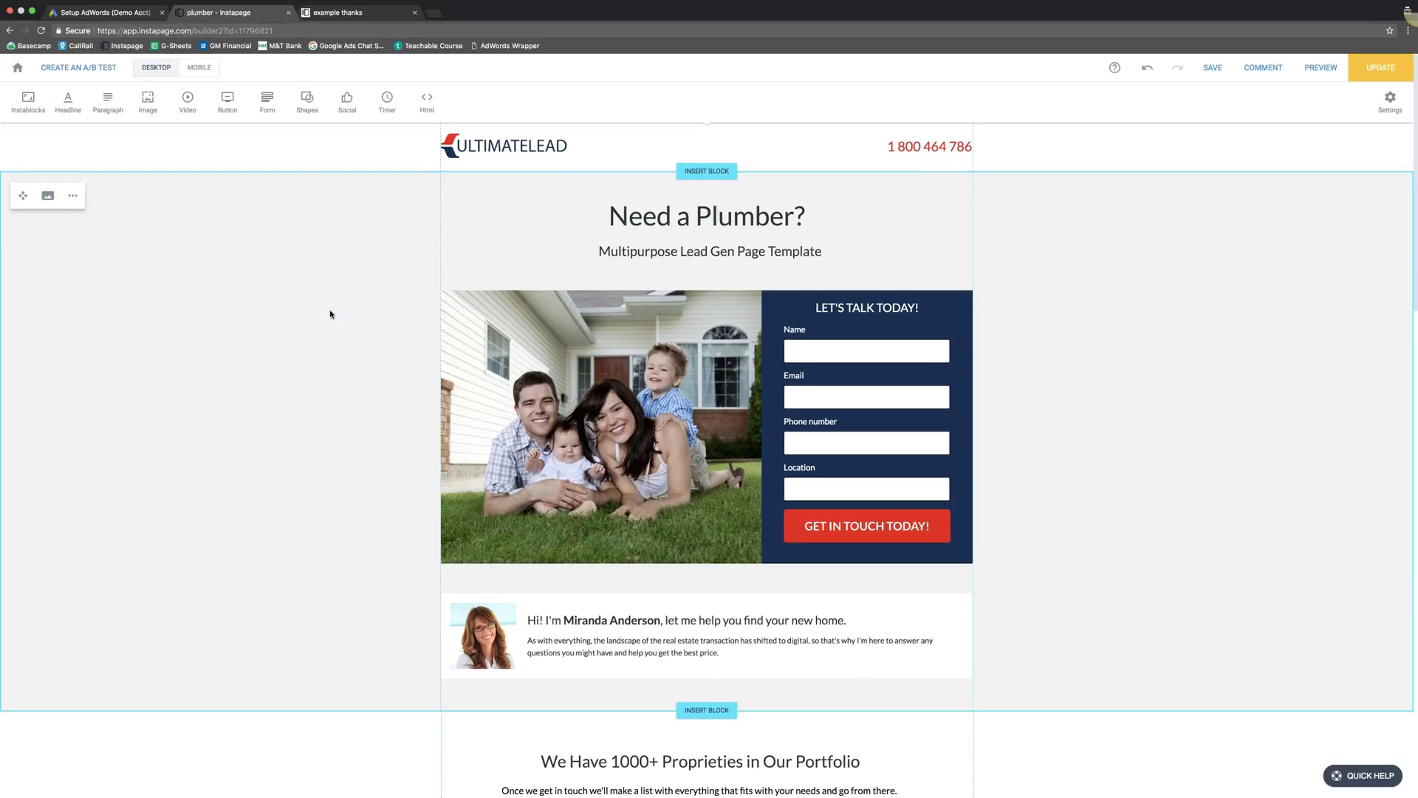